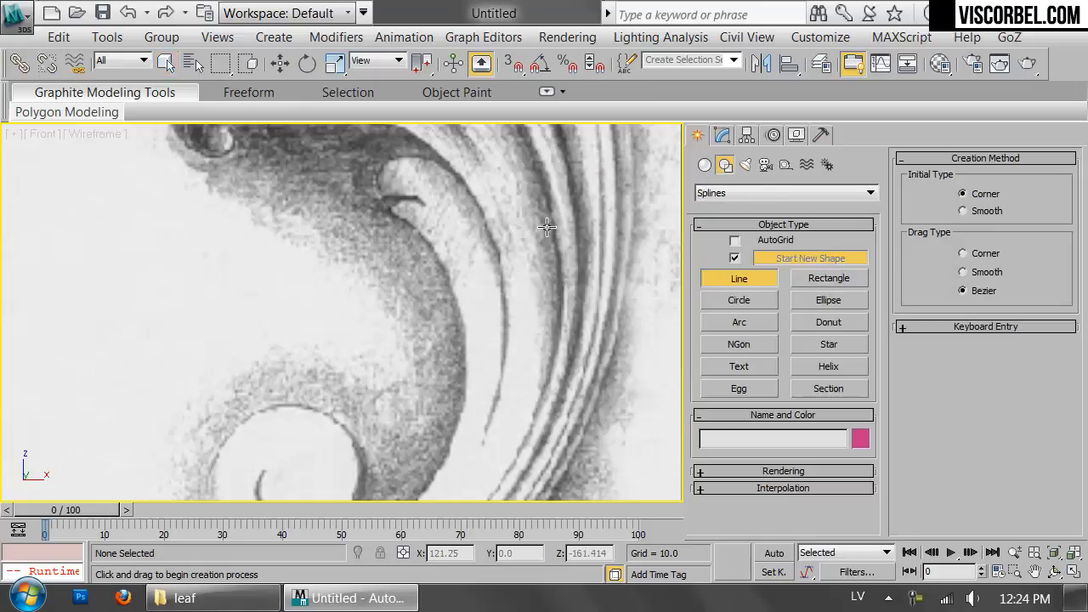
Step: Start a Line on the lower edge of the curled leaf tip, tracing around the dark notch and over the rounded tip
scroll(525, 340, "up", 3)
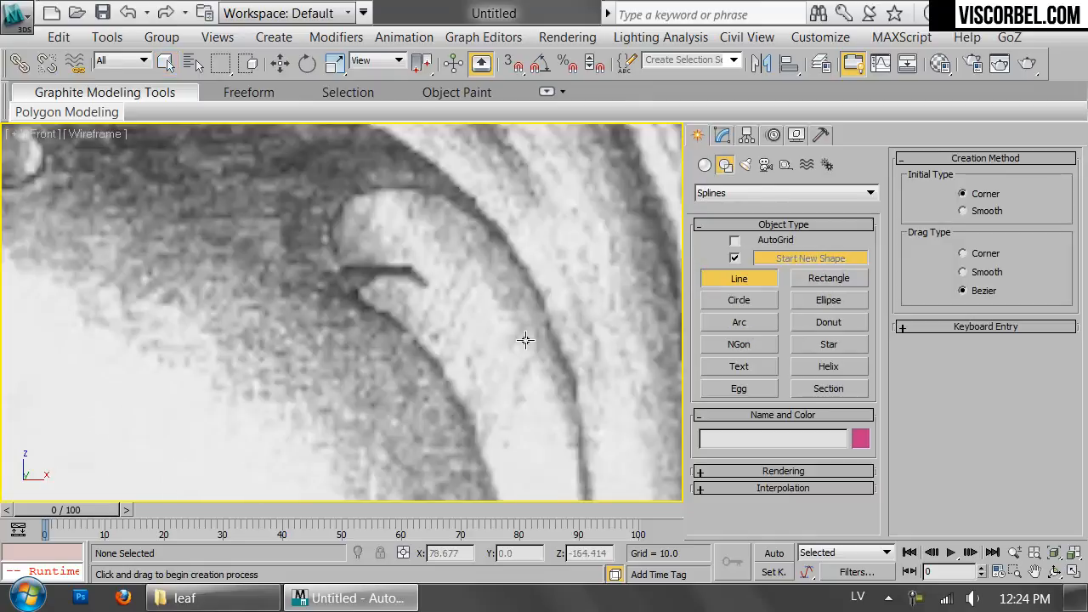
left_click(361, 298)
scroll(362, 282, "up", 2)
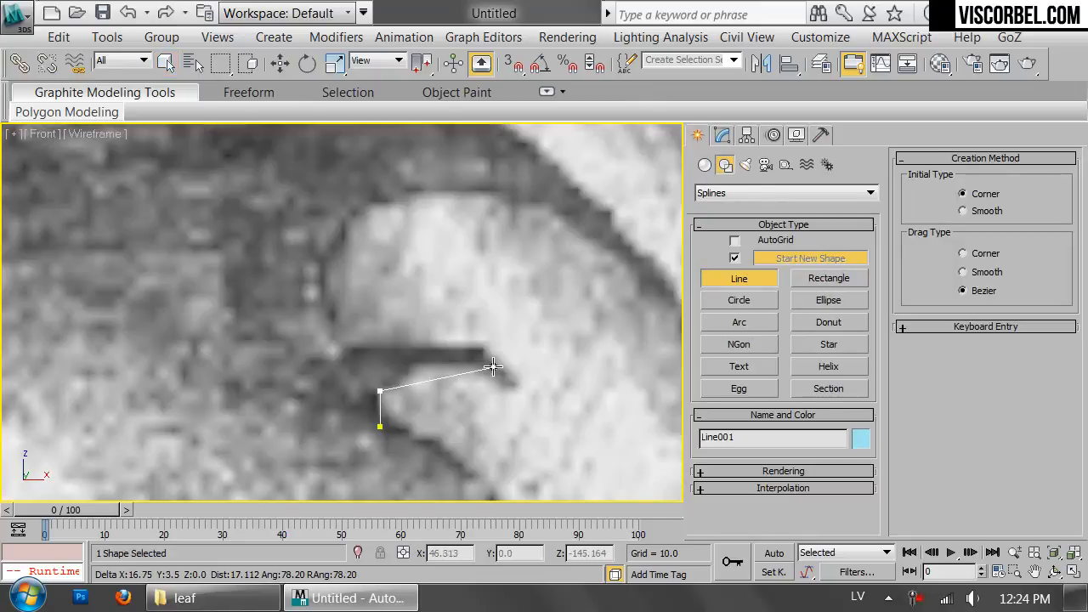
left_click(480, 371)
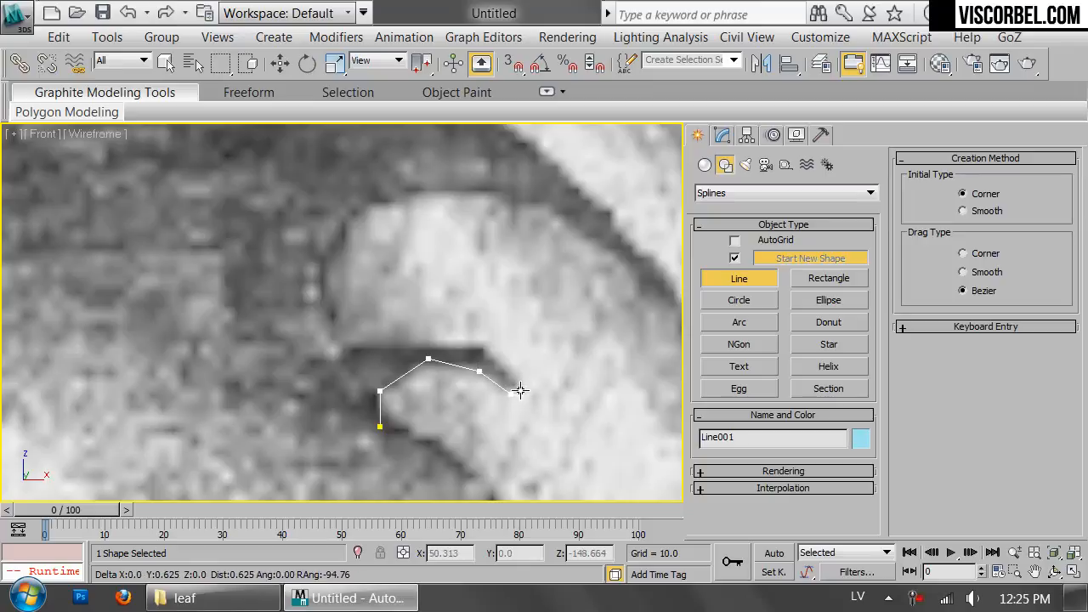
left_click(487, 344)
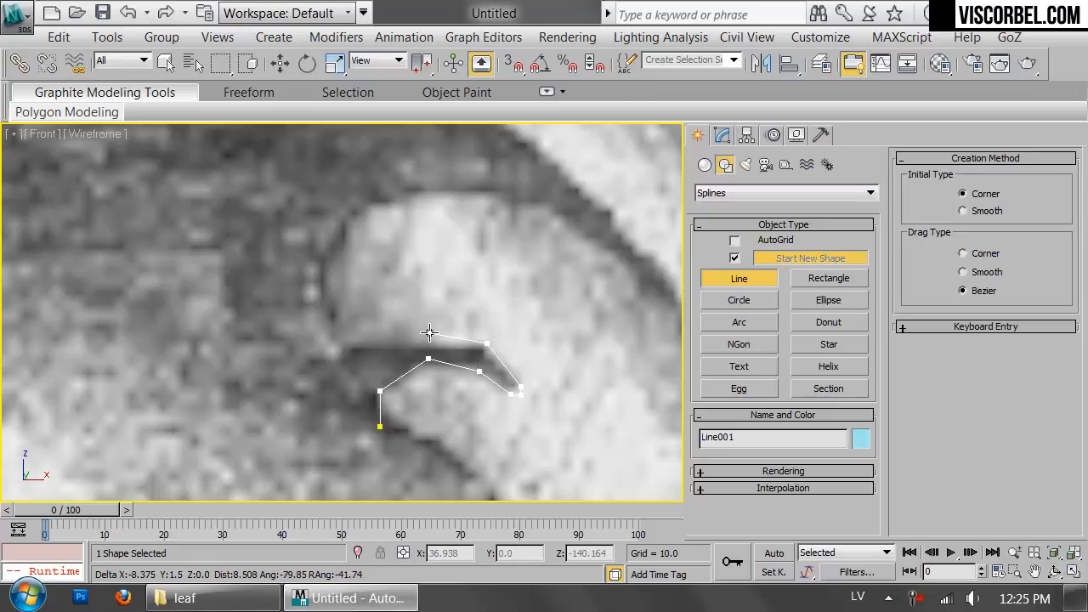
left_click(348, 350)
left_click(314, 294)
left_click(361, 205)
left_click(508, 190)
Step: Continue the line down the outer edge of the leaf lobe, placing vertices along its dark contour
scroll(585, 284, "down", 2)
middle_click_drag(585, 284, 374, 267)
left_click(391, 245)
left_click(472, 333)
scroll(535, 408, "down", 2)
middle_click_drag(535, 408, 517, 304)
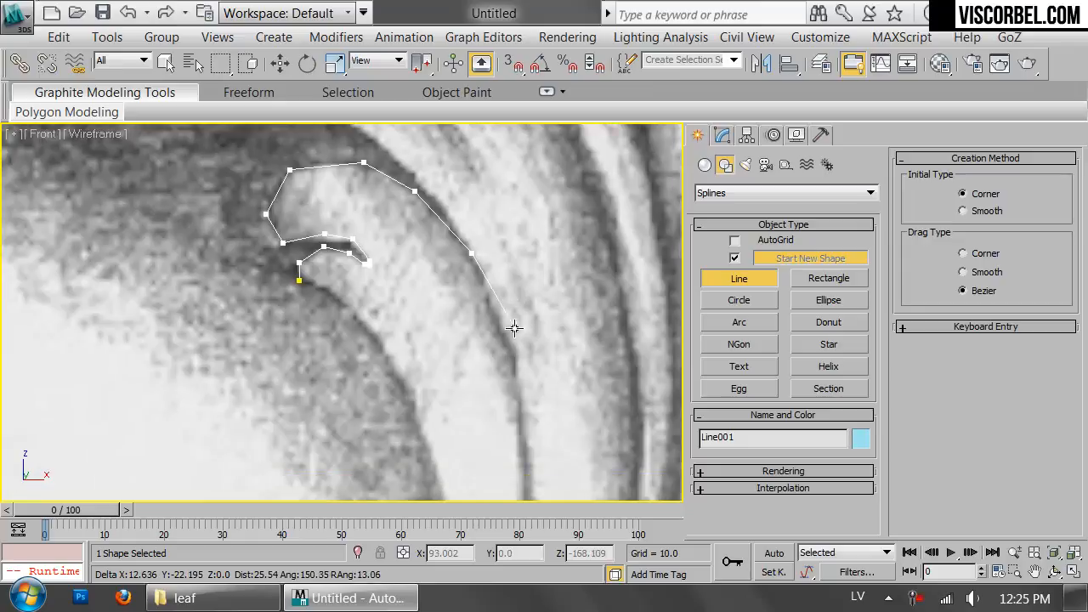
left_click(504, 333)
left_click(529, 451)
middle_click_drag(550, 486, 570, 228)
left_click(546, 311)
scroll(519, 397, "down", 3)
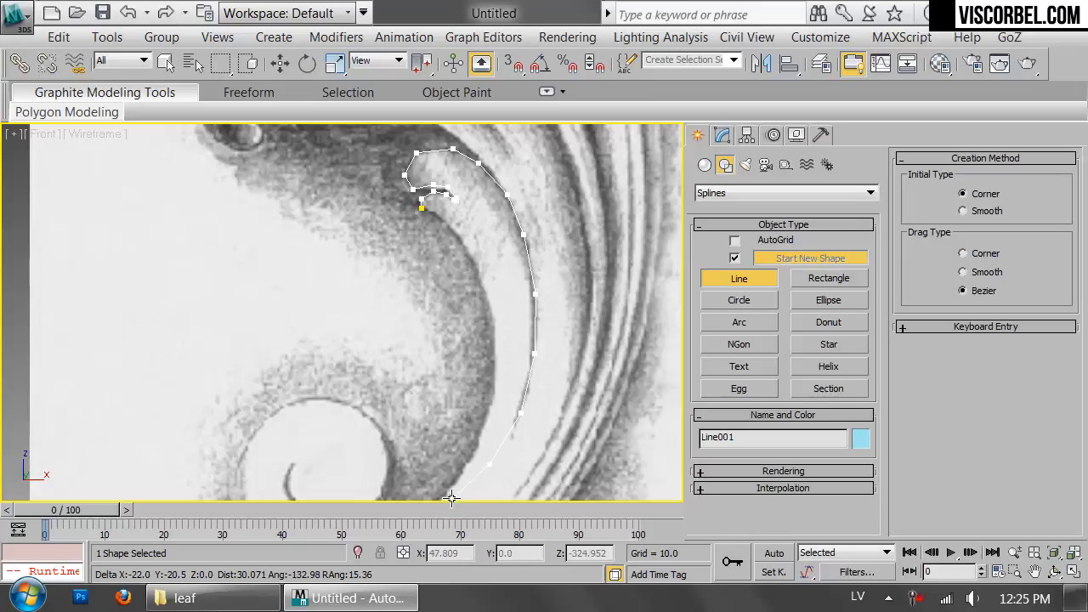
Step: Trace around the lobe's lower end and back up its inner edge to the starting vertex, closing the spline
middle_click_drag(458, 501, 505, 376)
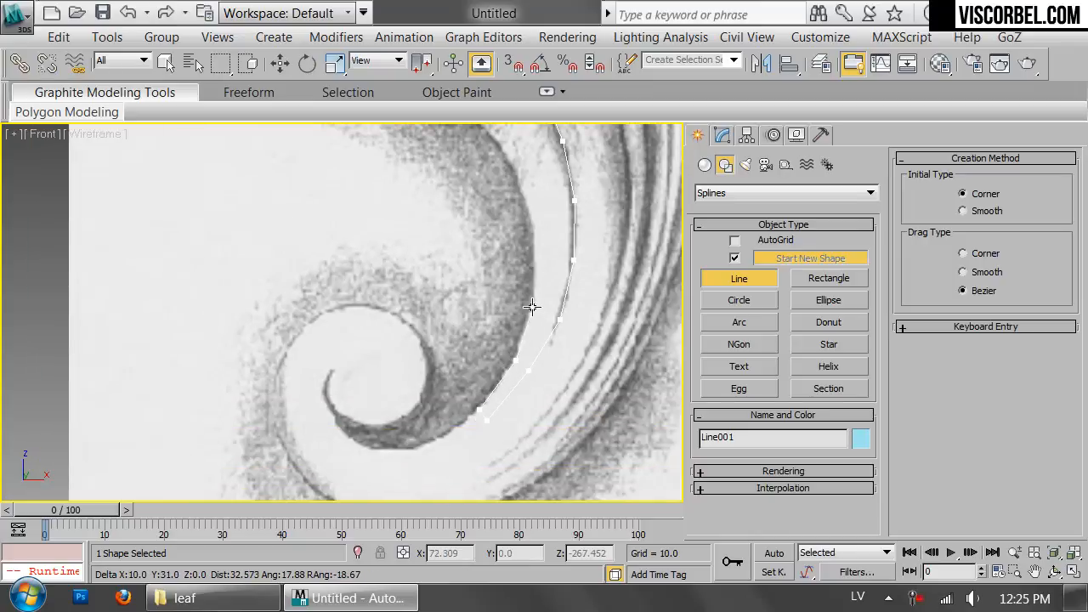
middle_click_drag(555, 258, 505, 355)
scroll(505, 354, "up", 2)
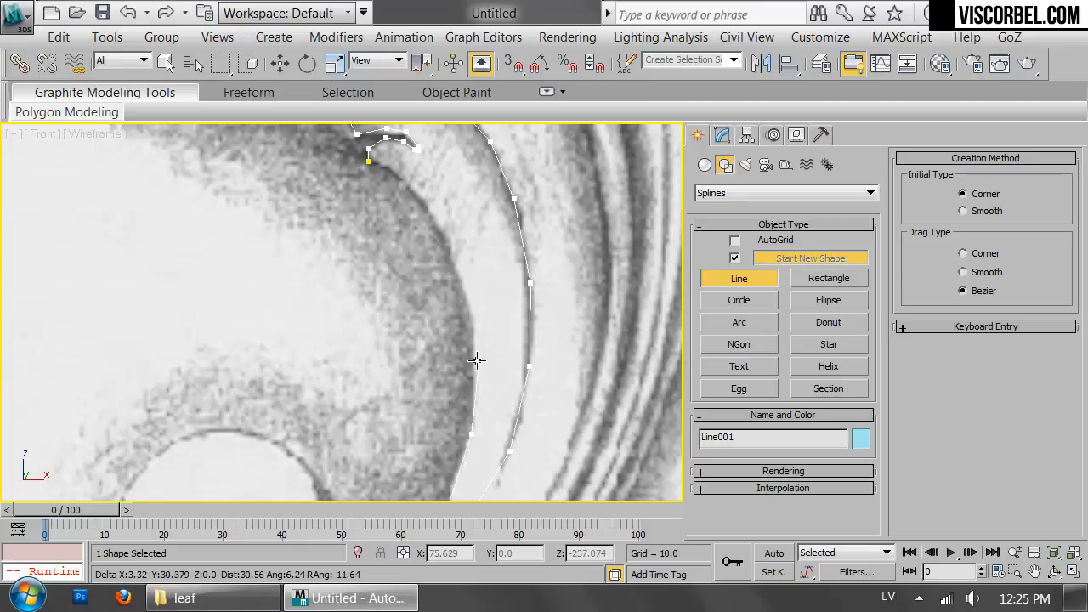
middle_click_drag(489, 285, 461, 358)
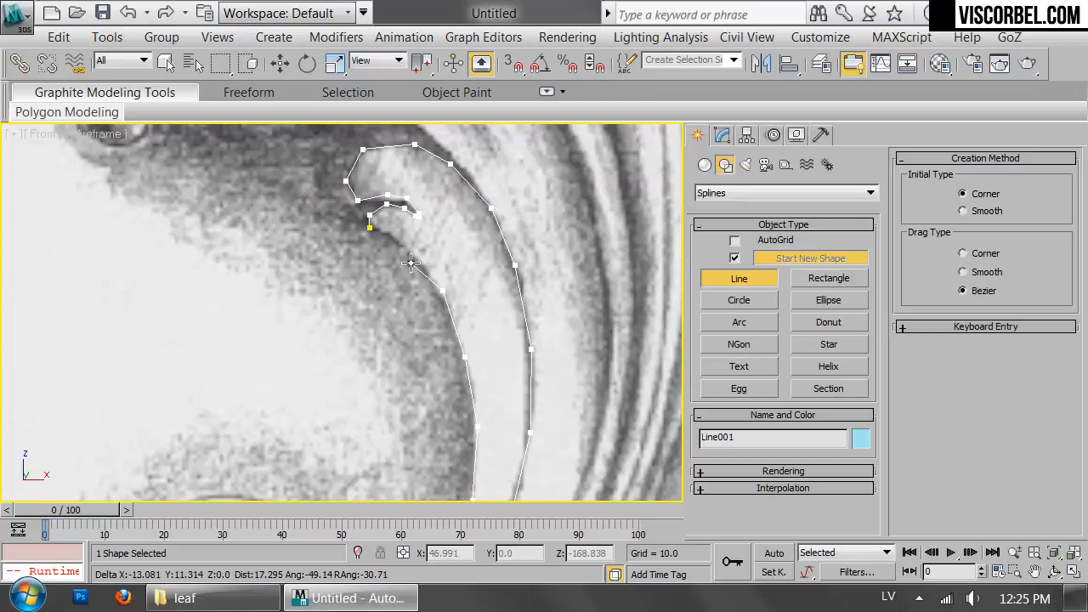
scroll(451, 287, "up", 6)
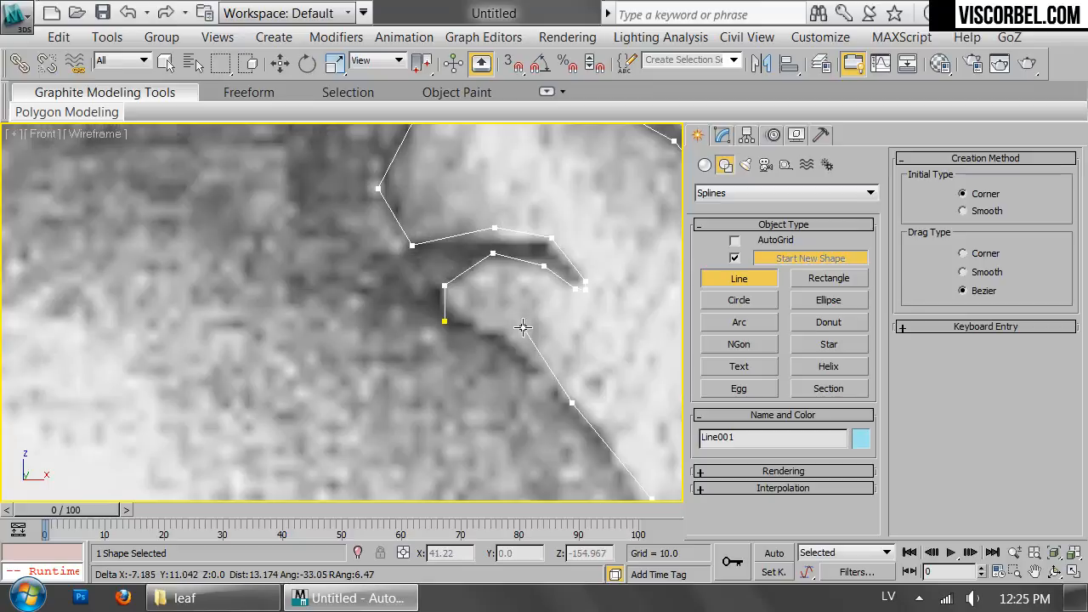
left_click(526, 356)
left_click(473, 327)
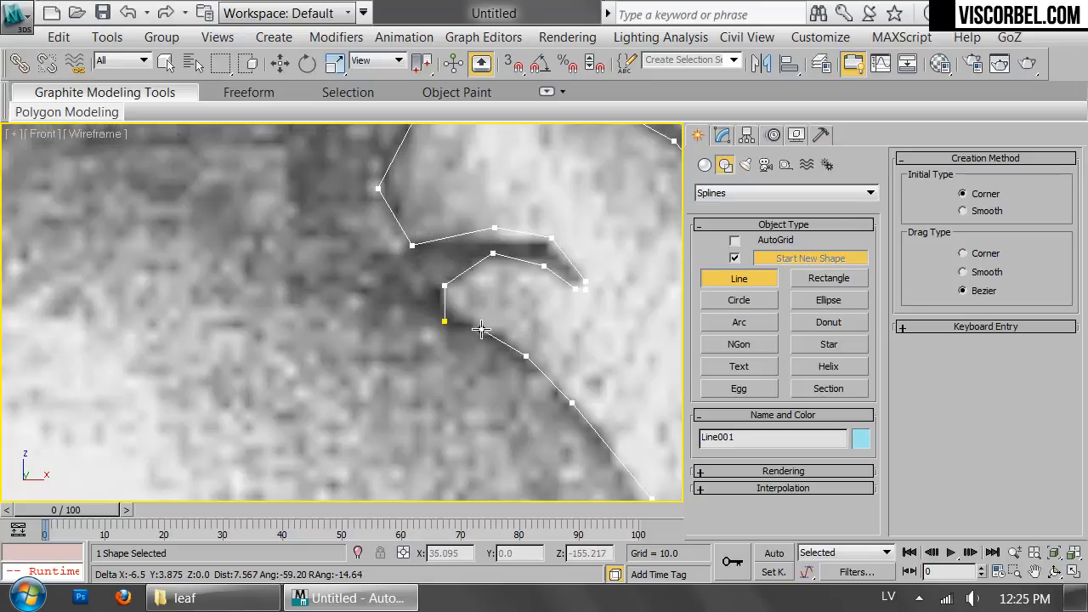
left_click(443, 321)
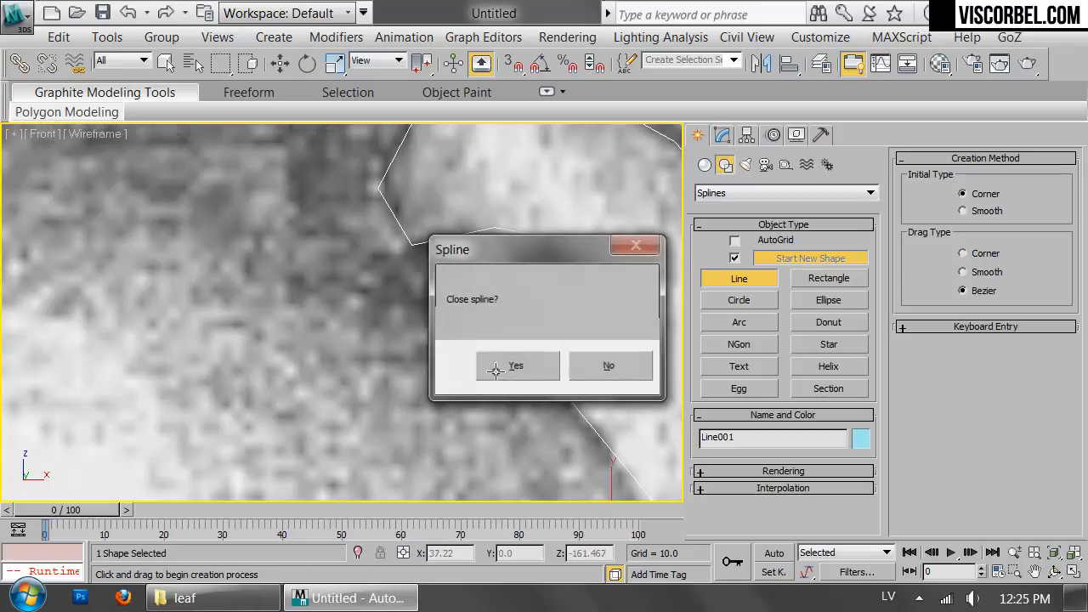
left_click(513, 364)
Step: Leave line creation and move the outer vertex at the lobe's bottom end closer to the inner one to narrow the point
scroll(473, 332, "down", 6)
right_click(549, 346)
scroll(538, 350, "down", 4)
middle_click_drag(539, 350, 502, 258)
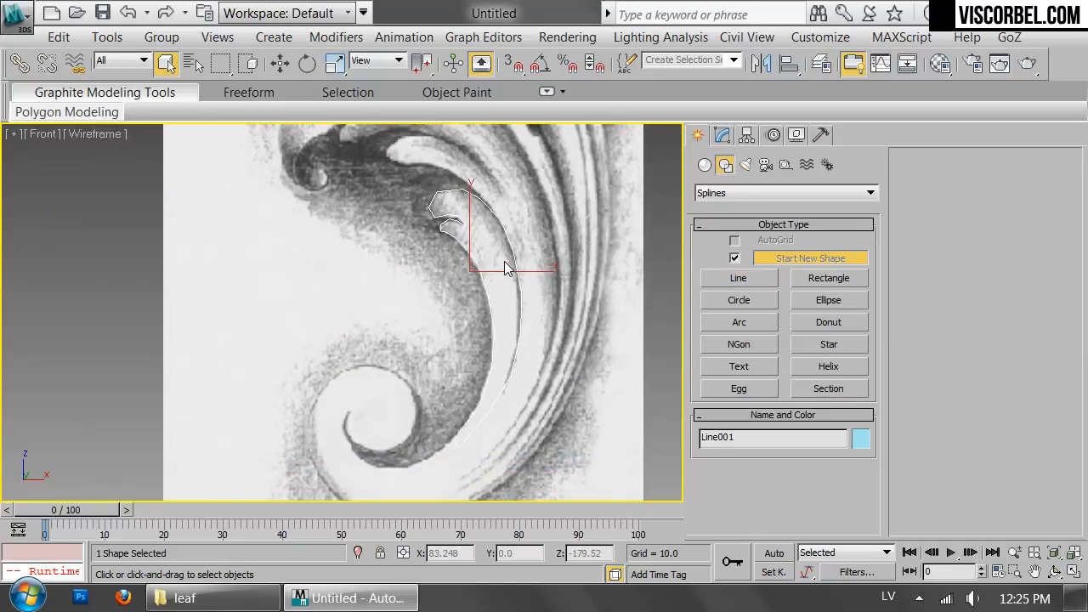
key("1")
scroll(498, 419, "up", 5)
scroll(457, 305, "up", 4)
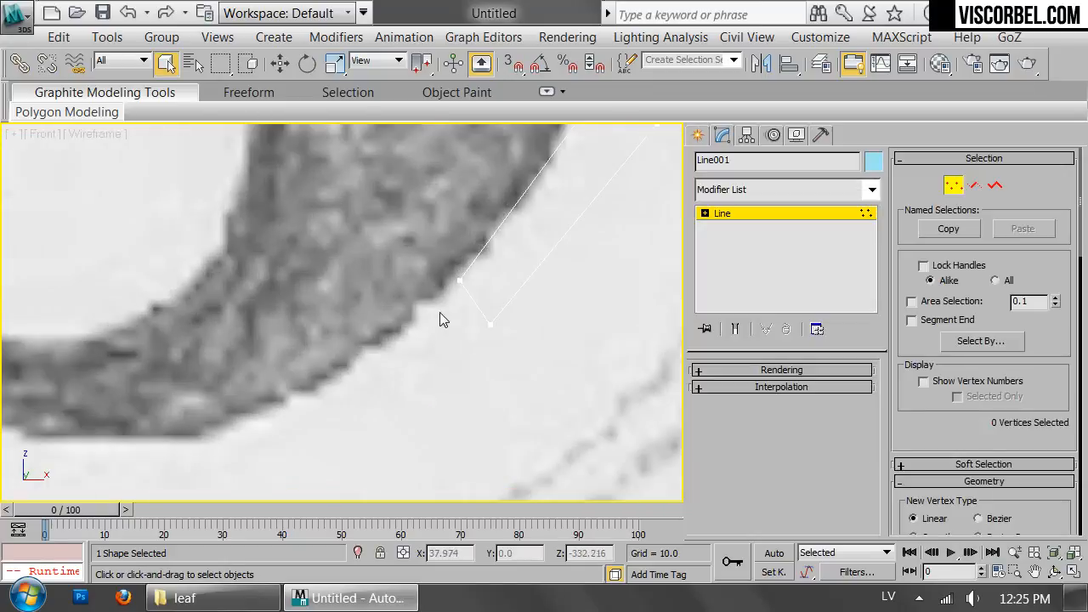
key("w")
left_click(482, 317)
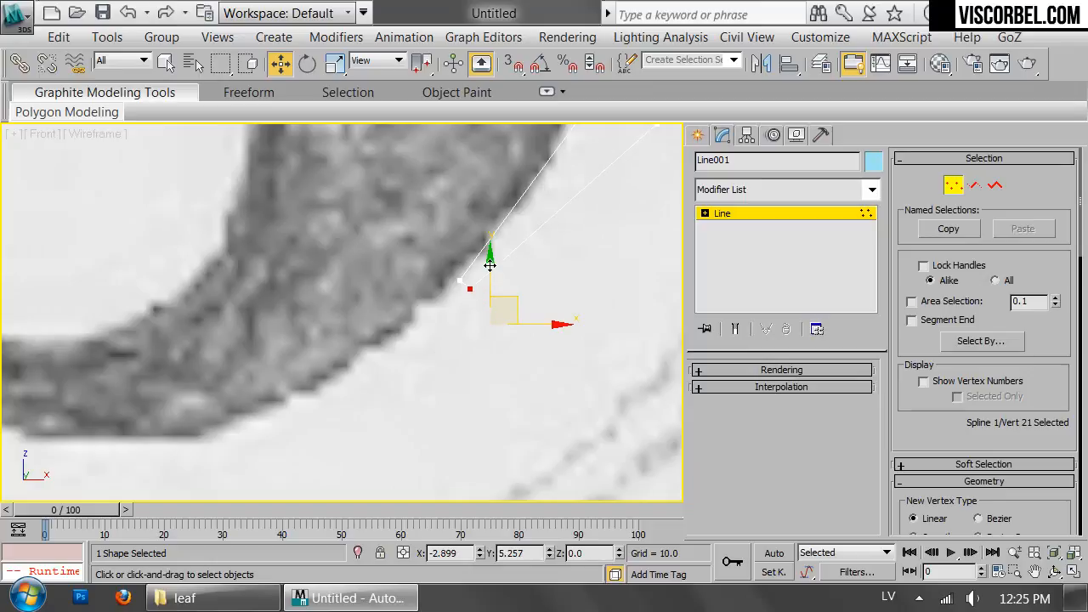
scroll(501, 255, "down", 3)
middle_click_drag(509, 243, 443, 462)
middle_click_drag(519, 239, 519, 348)
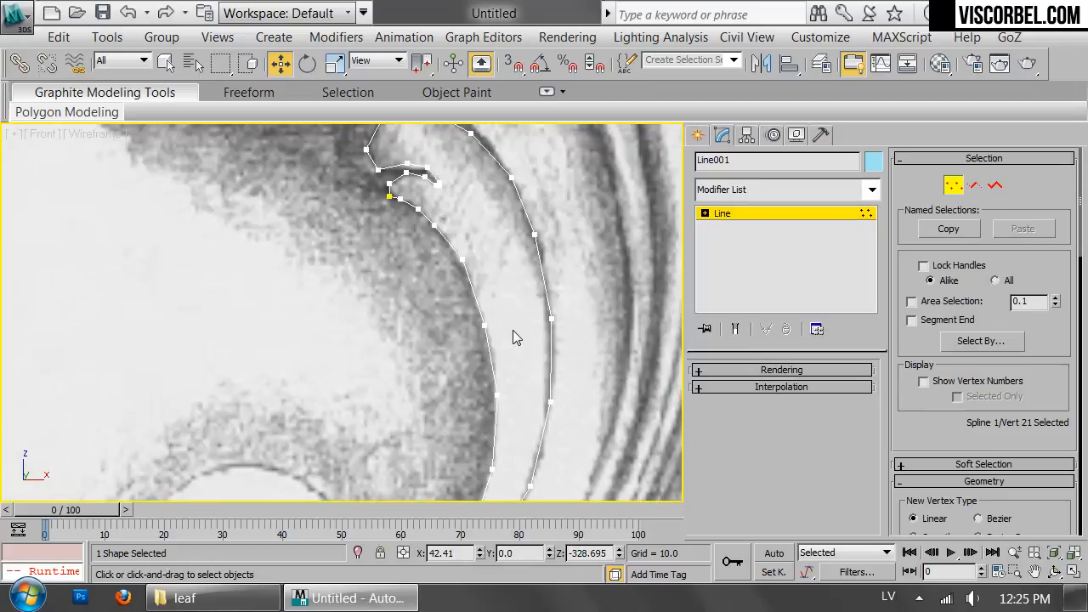
scroll(524, 367, "up", 4)
left_click_drag(419, 295, 396, 290)
Step: Select all vertices of the spline and set their type to Corner
key("1")
key("1")
key("ctrl+a")
scroll(554, 323, "down", 4)
scroll(504, 209, "up", 2)
middle_click_drag(505, 209, 458, 300)
right_click(475, 276)
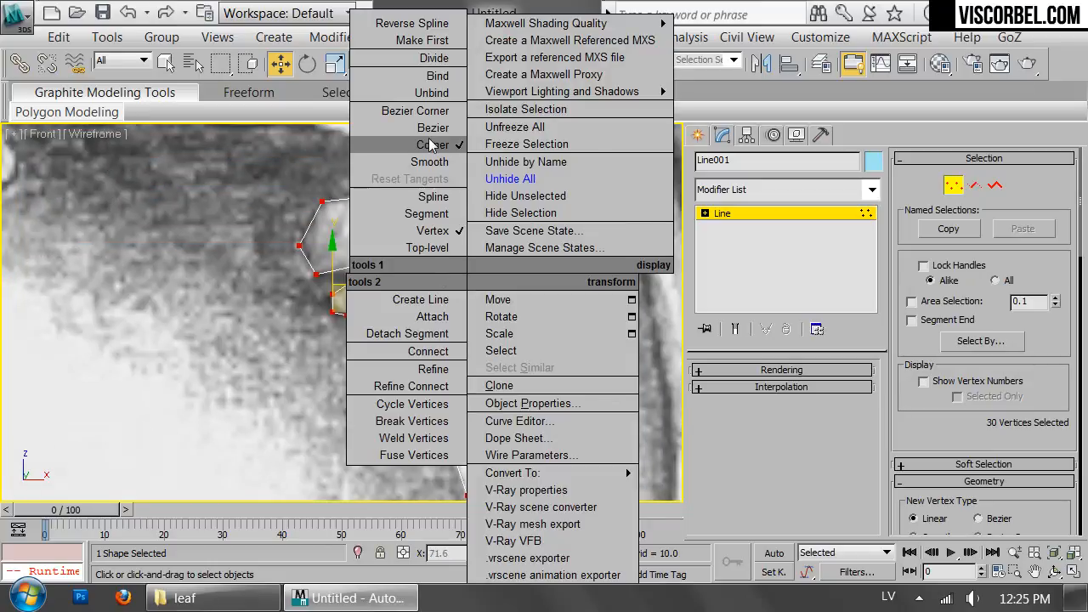
left_click(431, 145)
Step: Convert the spline to an Editable Poly and check the shaded shape in the Front and Perspective views
right_click(485, 289)
mouse_move(463, 469)
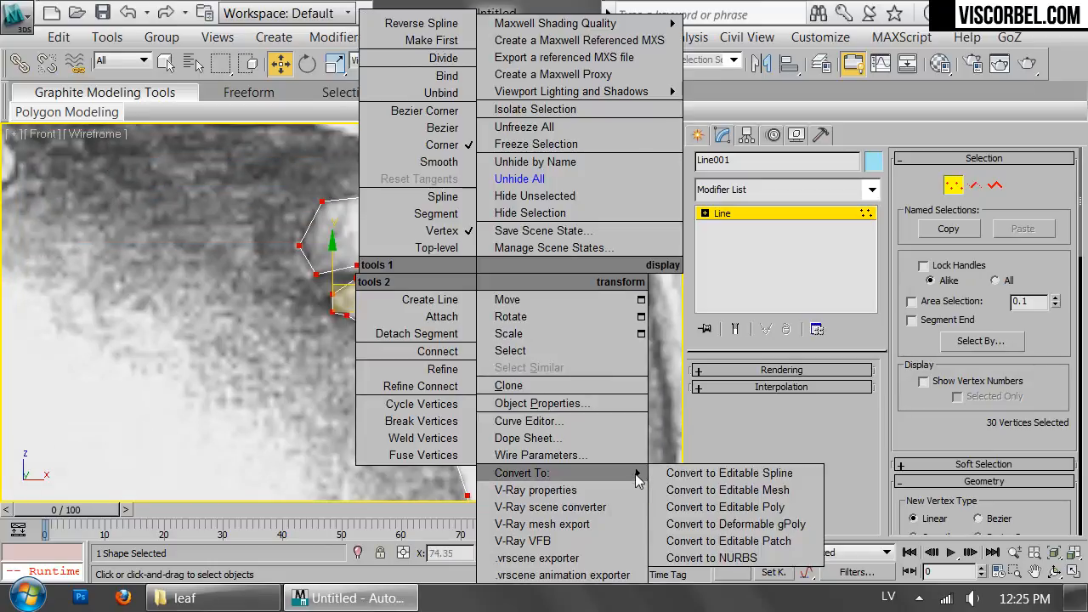
left_click(712, 508)
key("F3")
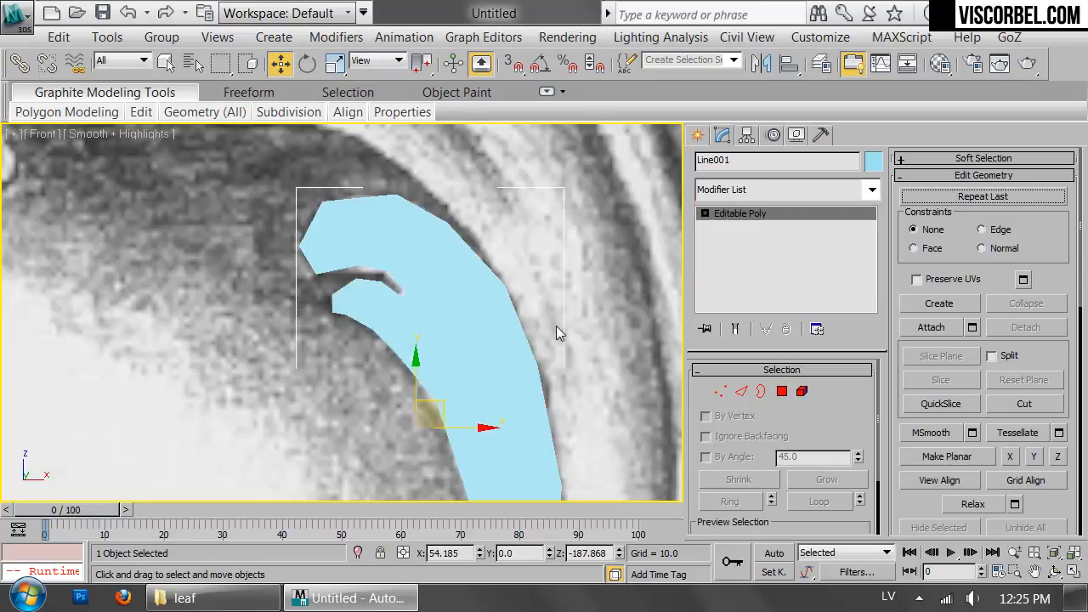
scroll(561, 306, "down", 3)
left_click(598, 238)
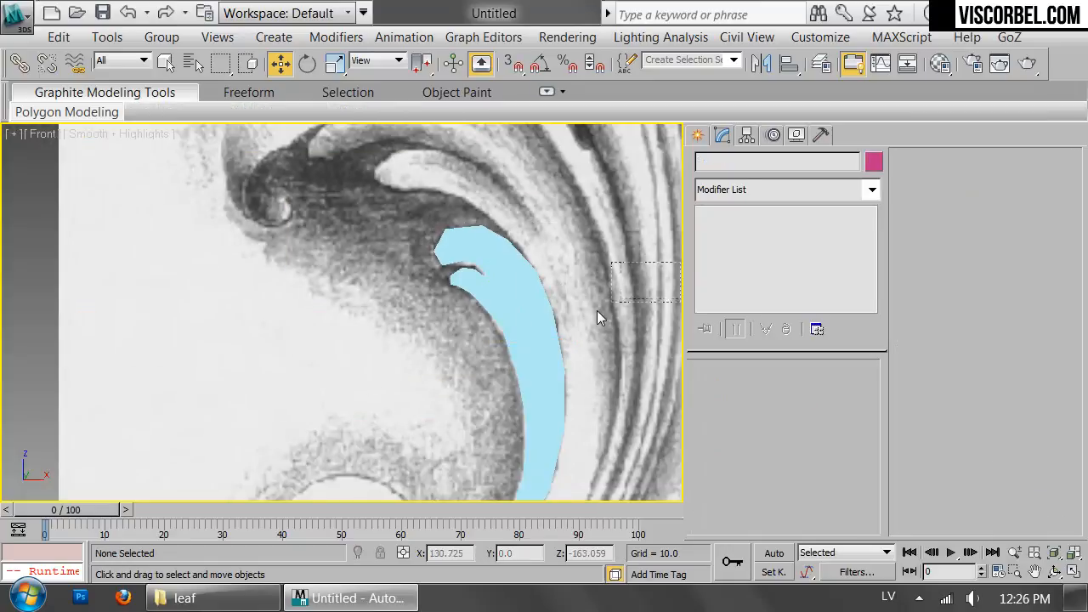
left_click_drag(681, 263, 433, 364)
key("p")
middle_click_drag(379, 243, 326, 141, "alt")
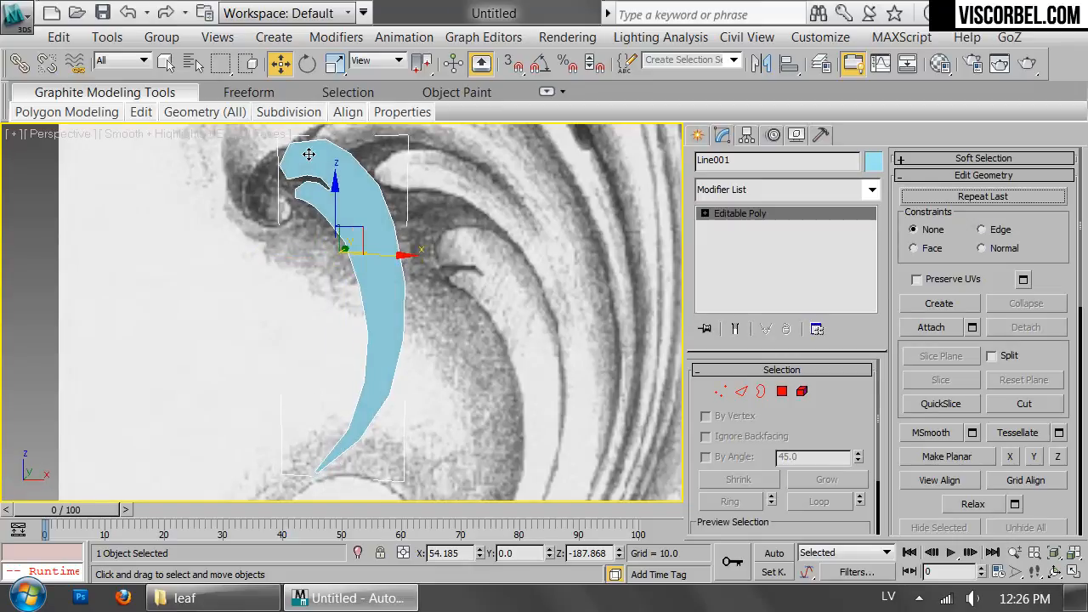
key("f")
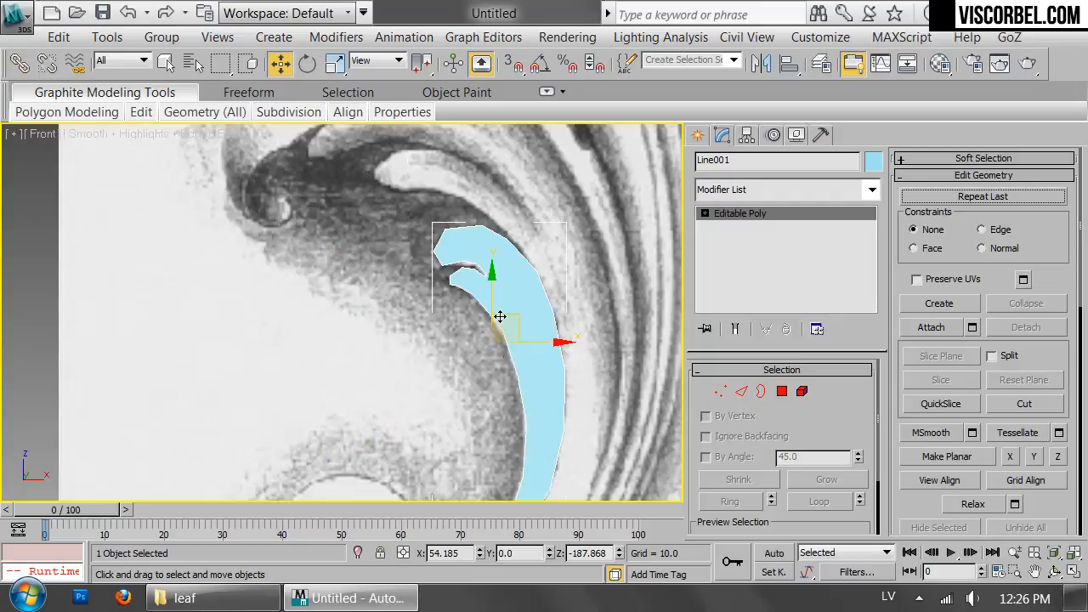
Step: Switch to wireframe and move the inner-edge vertex just below the curled tip onto the drawing's contour
scroll(497, 349, "up", 3)
key("F3")
scroll(493, 317, "up", 3)
key("1")
scroll(498, 336, "down", 3)
middle_click_drag(497, 336, 502, 300)
scroll(493, 300, "up", 4)
left_click_drag(365, 338, 421, 388)
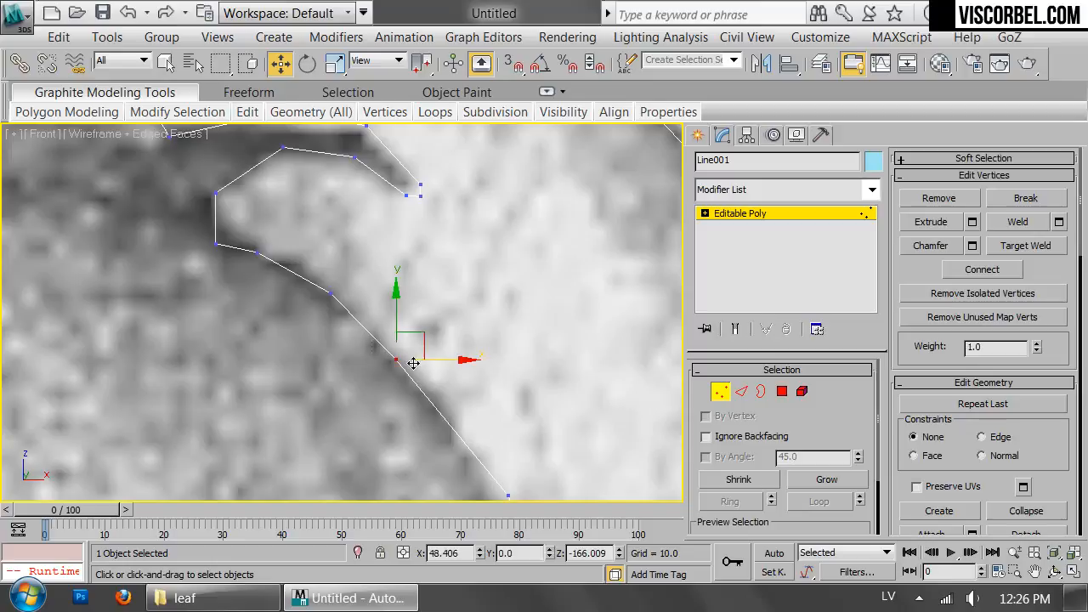
key("1")
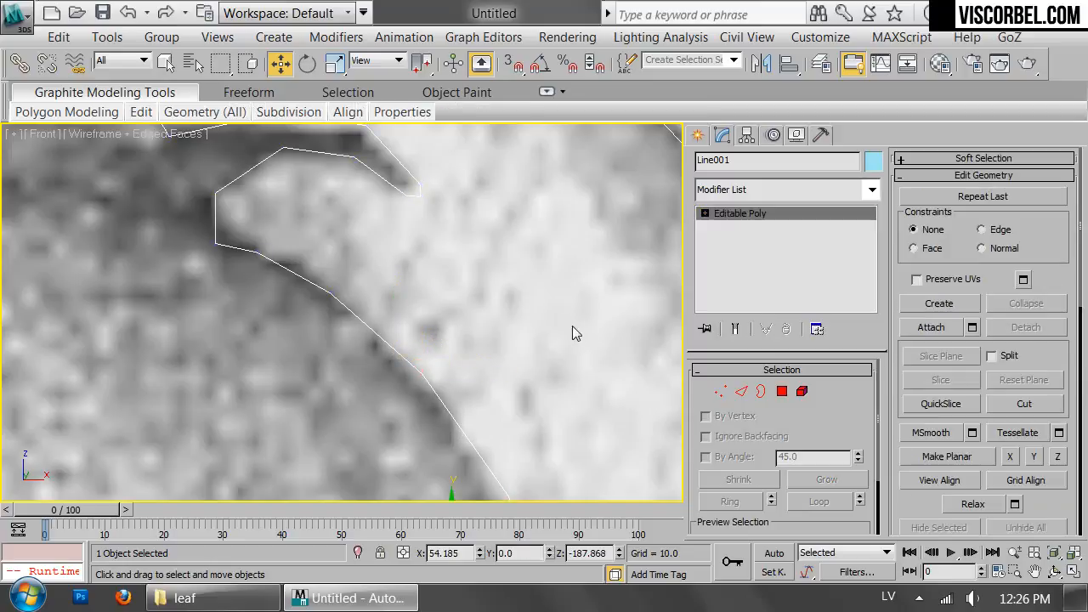
Step: Start a Cut at the inner end of the notch and run it down the middle of the upper lobe
scroll(544, 299, "down", 4)
left_click(598, 228)
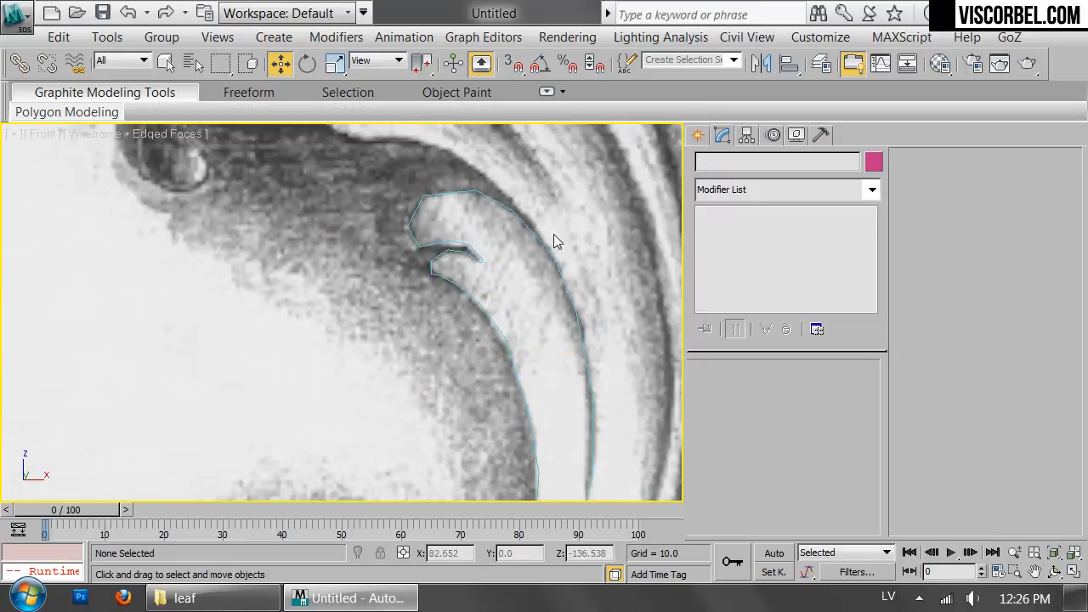
scroll(545, 294, "up", 4)
left_click_drag(286, 327, 241, 404)
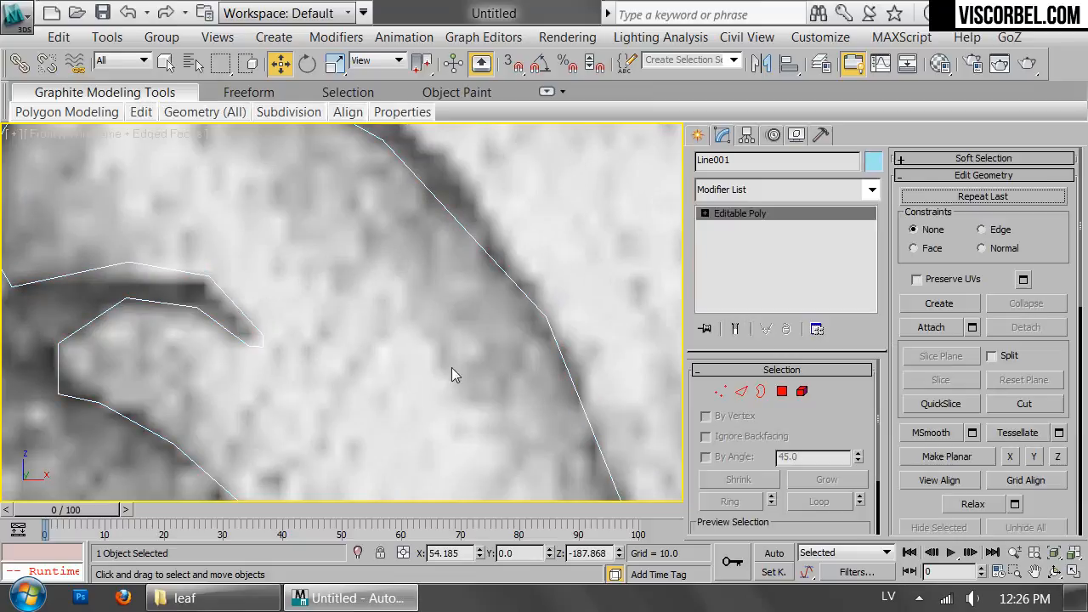
key("1")
right_click(455, 357)
left_click(406, 100)
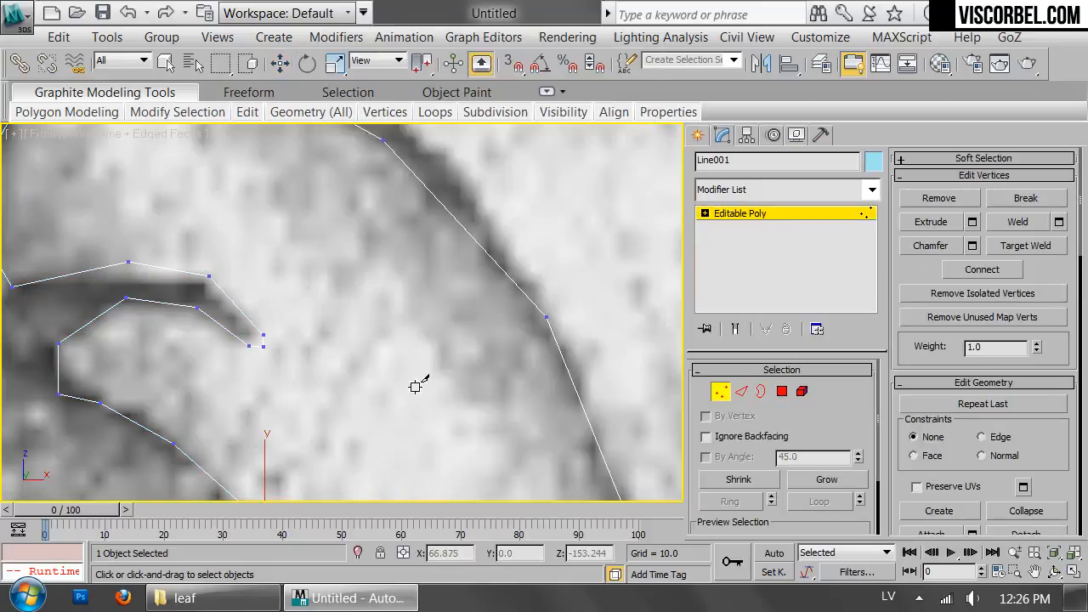
scroll(425, 369, "down", 3)
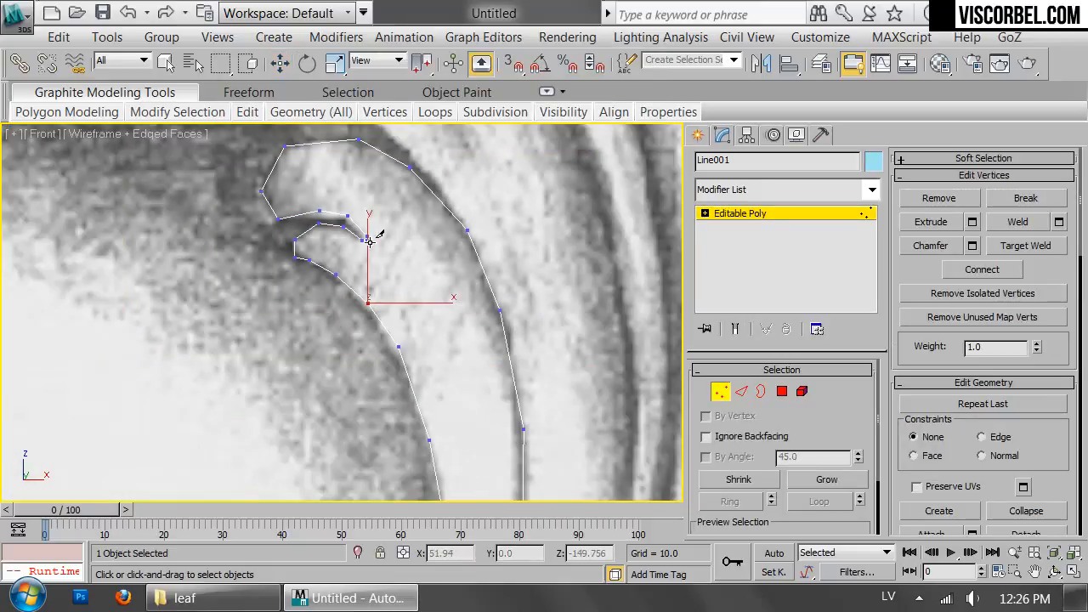
left_click(401, 283)
left_click(429, 334)
Step: Continue the cut down the middle of the lobe to its narrow bottom end and finish it there
middle_click_drag(481, 405, 510, 303)
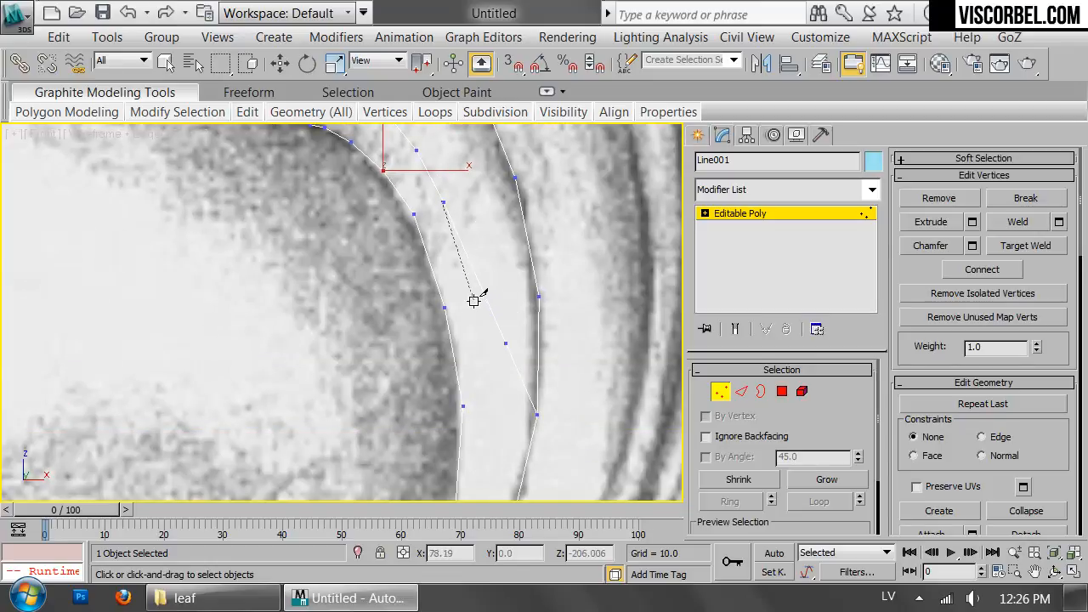
left_click(473, 304)
middle_click_drag(481, 407, 522, 313)
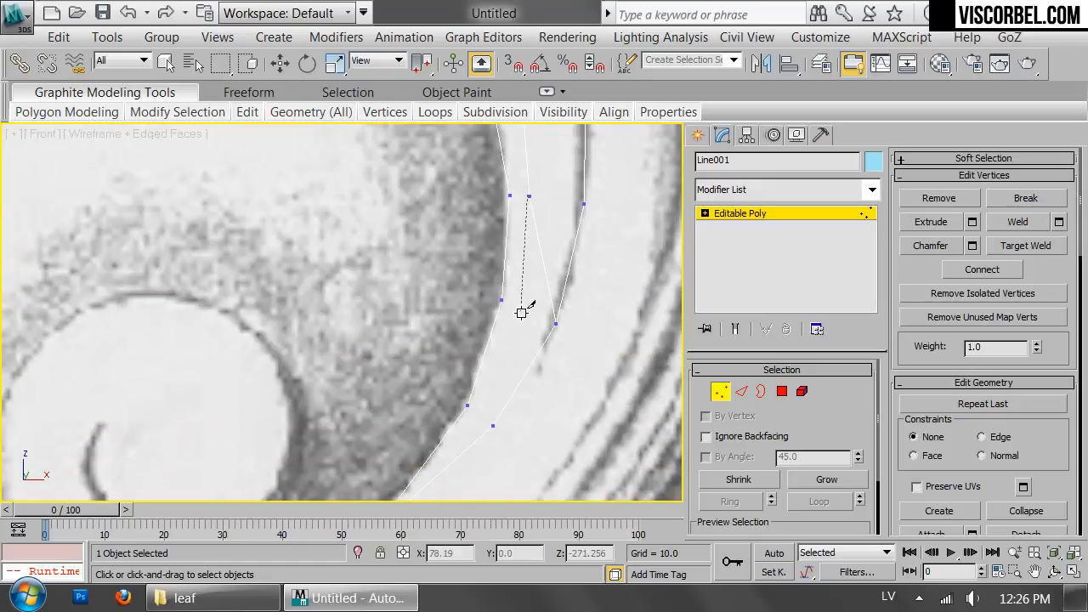
left_click(479, 409)
scroll(428, 477, "up", 3)
middle_click_drag(427, 477, 474, 333)
scroll(407, 382, "up", 3)
left_click(425, 389)
right_click(444, 373)
Step: Connect the topmost vertex of the middle cut below the notch with the neighbouring inner-edge vertex
scroll(568, 194, "down", 5)
middle_click_drag(567, 209, 551, 325)
scroll(566, 255, "down", 3)
middle_click_drag(576, 175, 527, 365)
scroll(527, 352, "up", 4)
key("alt+c")
scroll(425, 318, "up", 2)
key("w")
left_click_drag(481, 469, 481, 469)
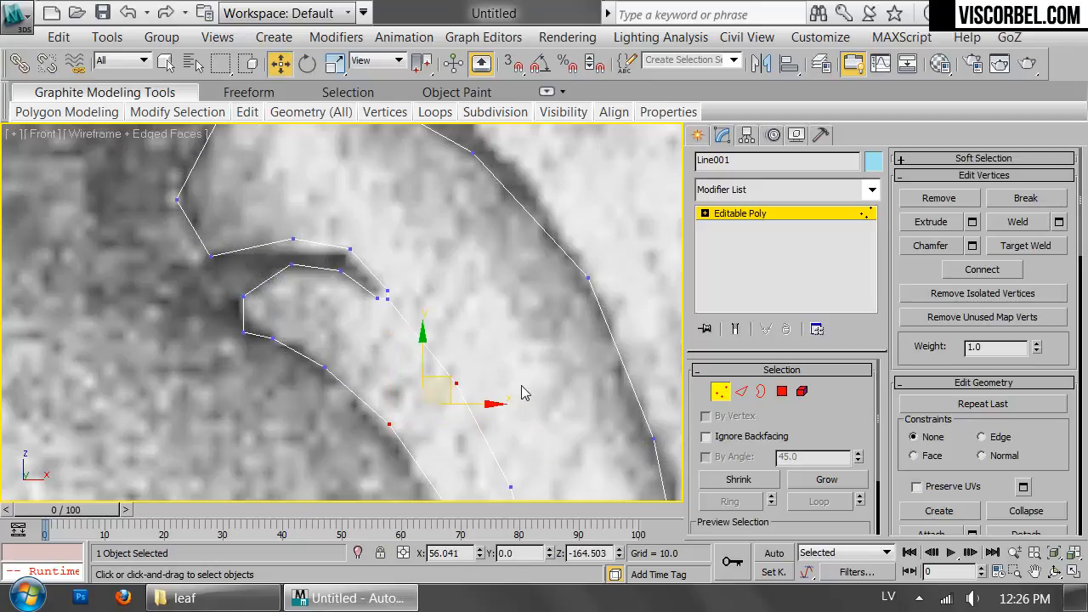
right_click(528, 308)
left_click(491, 384)
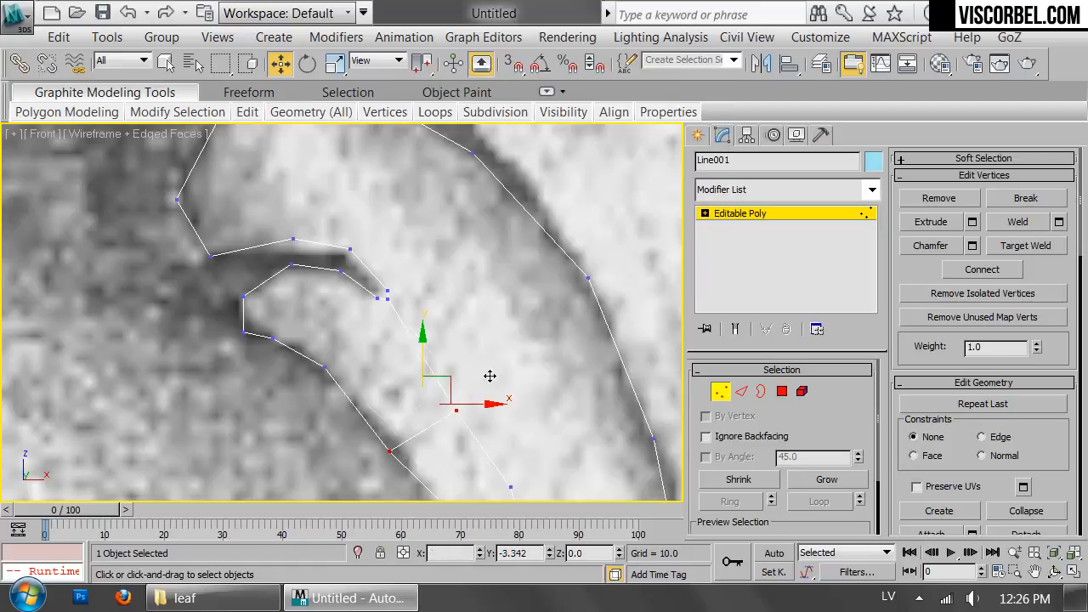
Step: Connect the two uppermost vertices of the middle cut below the notch with their neighbouring outer-edge vertices
left_click(455, 384)
left_click(587, 278, "ctrl")
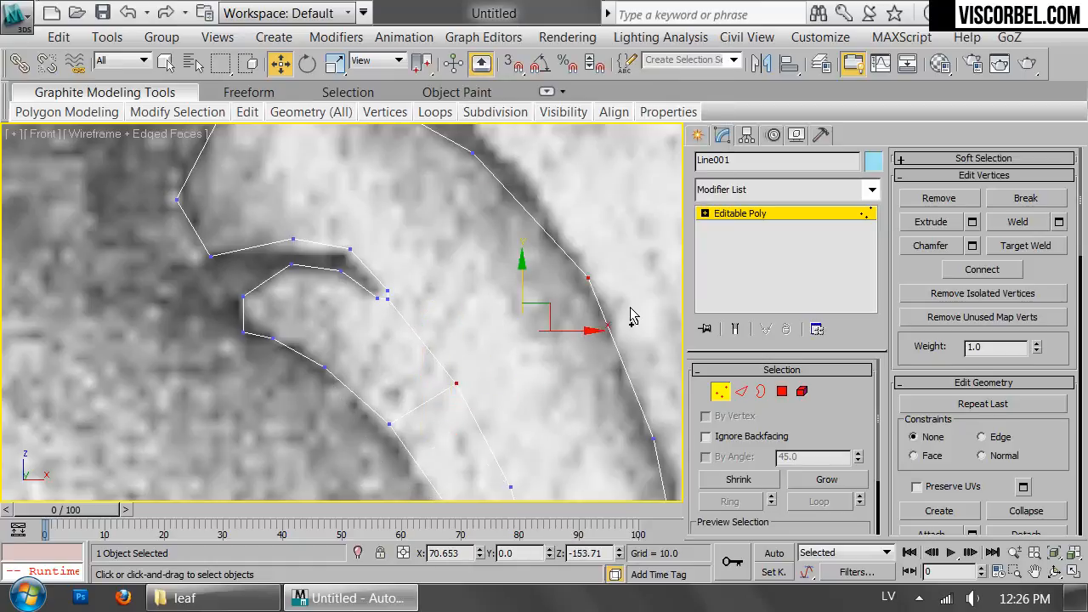
right_click(630, 307)
left_click(585, 375)
middle_click_drag(533, 408, 510, 282)
left_click(486, 361)
left_click(629, 313, "ctrl")
right_click(600, 305)
left_click(556, 376)
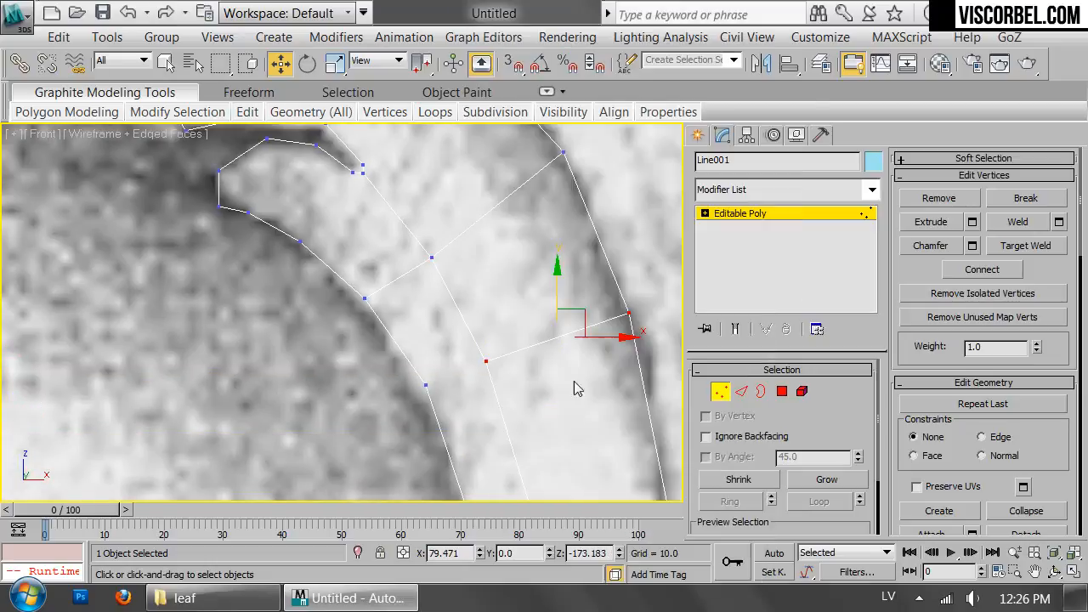
Step: Connect the middle cut's vertices farther down the lobe with the facing vertices on its inner and outer edges
middle_click_drag(531, 424, 507, 277)
scroll(501, 326, "down", 2)
left_click_drag(442, 351, 560, 452)
left_click_drag(628, 343, 496, 431)
middle_click_drag(536, 447, 556, 241)
left_click_drag(597, 378, 597, 378)
left_click_drag(661, 286, 537, 387)
middle_click_drag(544, 398, 559, 278)
left_click_drag(465, 320, 639, 440)
middle_click_drag(639, 441, 553, 222)
left_click_drag(521, 372, 531, 381)
left_click(483, 414)
middle_click_drag(536, 222, 535, 469)
middle_click_drag(510, 242, 541, 398)
scroll(541, 398, "up", 1)
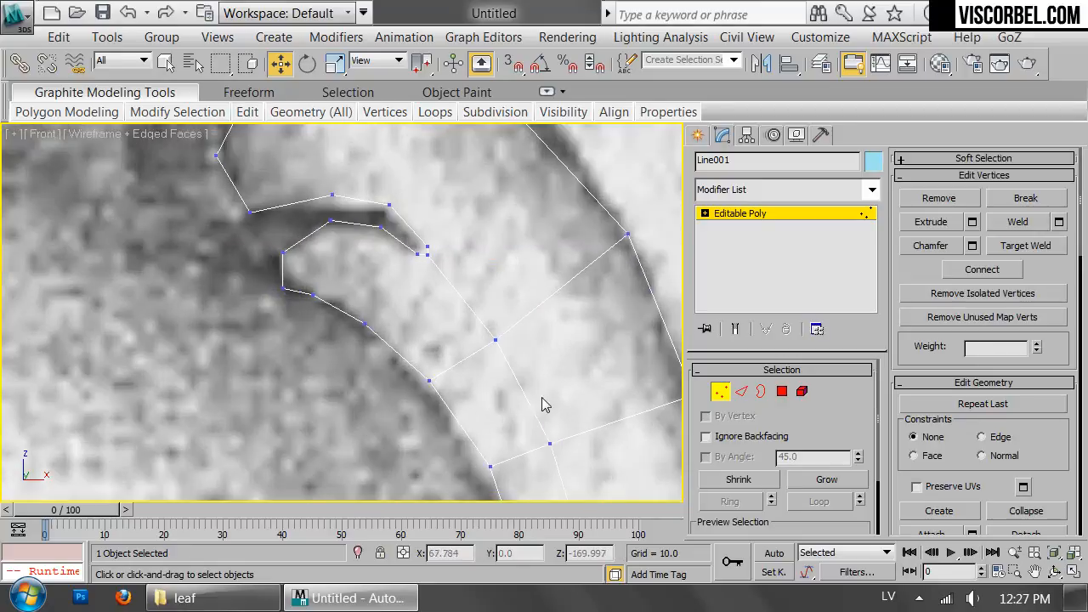
Step: Connect the two facing vertex pairs across the small lower tip, bridging its upper and lower edges beside the notch
scroll(374, 283, "up", 1)
middle_click_drag(374, 283, 417, 325)
scroll(418, 326, "up", 1)
left_click_drag(362, 281, 481, 444)
left_click_drag(472, 261, 509, 292, "ctrl")
key("ctrl+shift+e")
left_click(431, 219)
left_click_drag(321, 393, 323, 394, "ctrl")
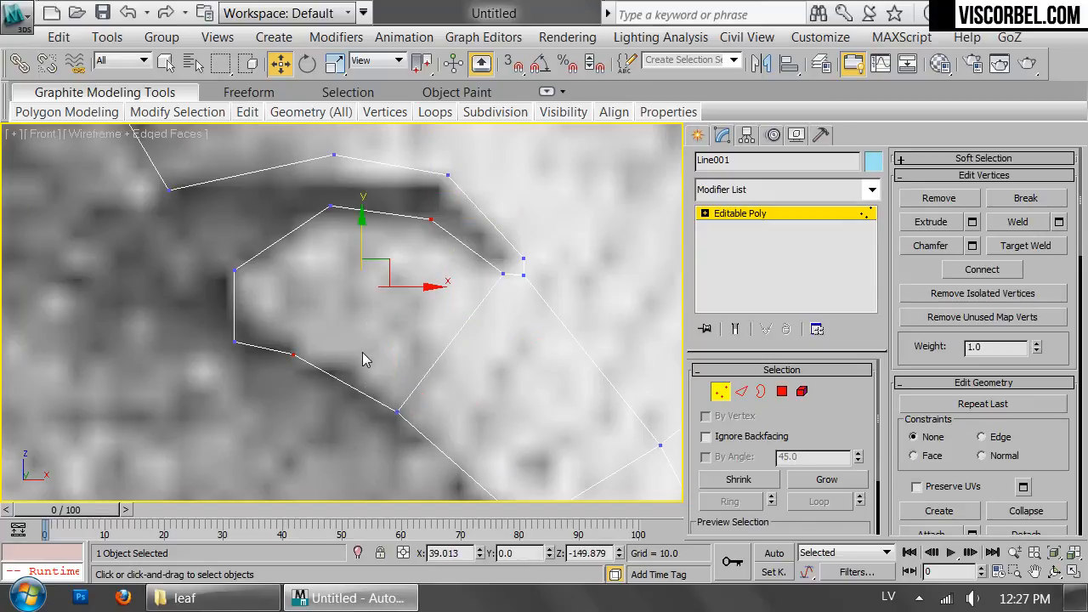
key("ctrl+shift+e")
middle_click_drag(485, 225, 423, 410)
scroll(396, 358, "down", 3)
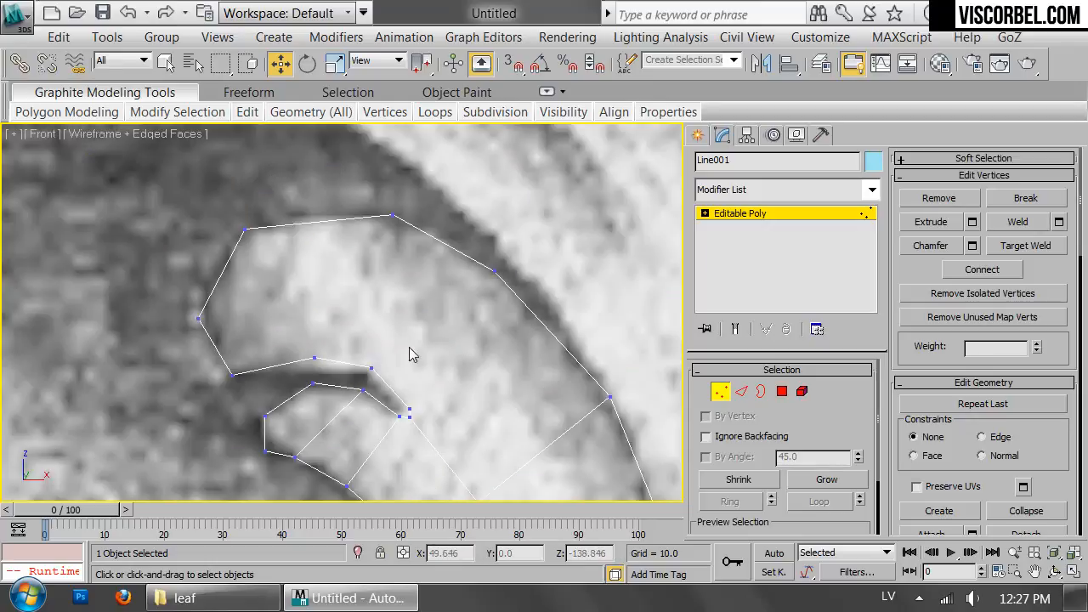
Step: Connect the two facing vertex pairs across the large upper tip, from the notch edge to the outer edge
left_click_drag(364, 267, 425, 384)
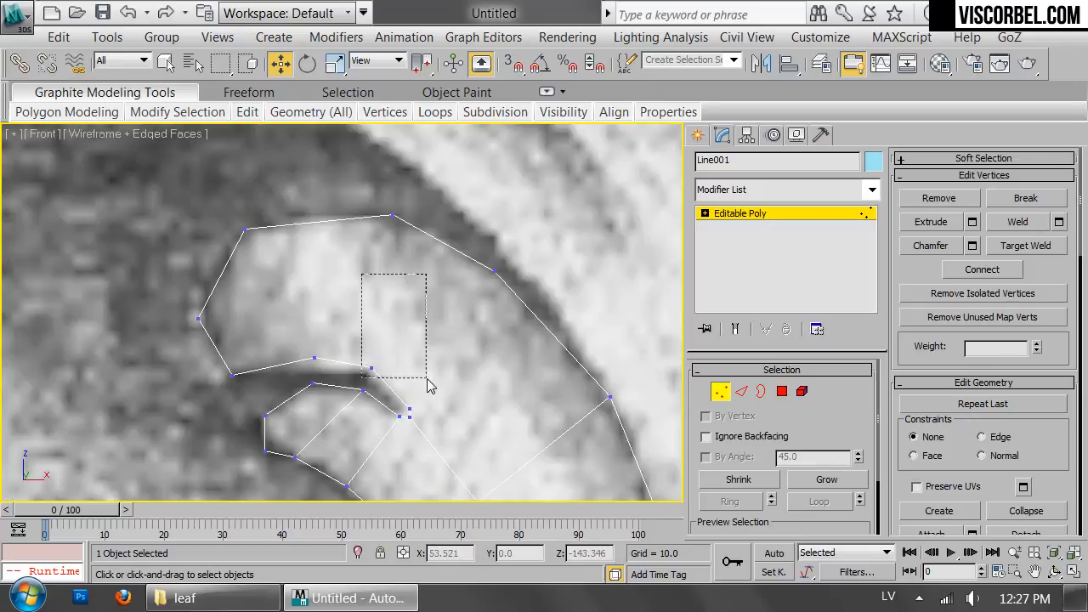
left_click(495, 270, "ctrl")
left_click_drag(335, 363, 337, 365)
left_click_drag(436, 242, 436, 238)
scroll(397, 303, "up", 3)
Step: Cut across the upper tip from its upper corner vertex to the notch edge, and from the notch's upper end vertex to the outer edge
right_click(561, 299)
left_click(512, 116)
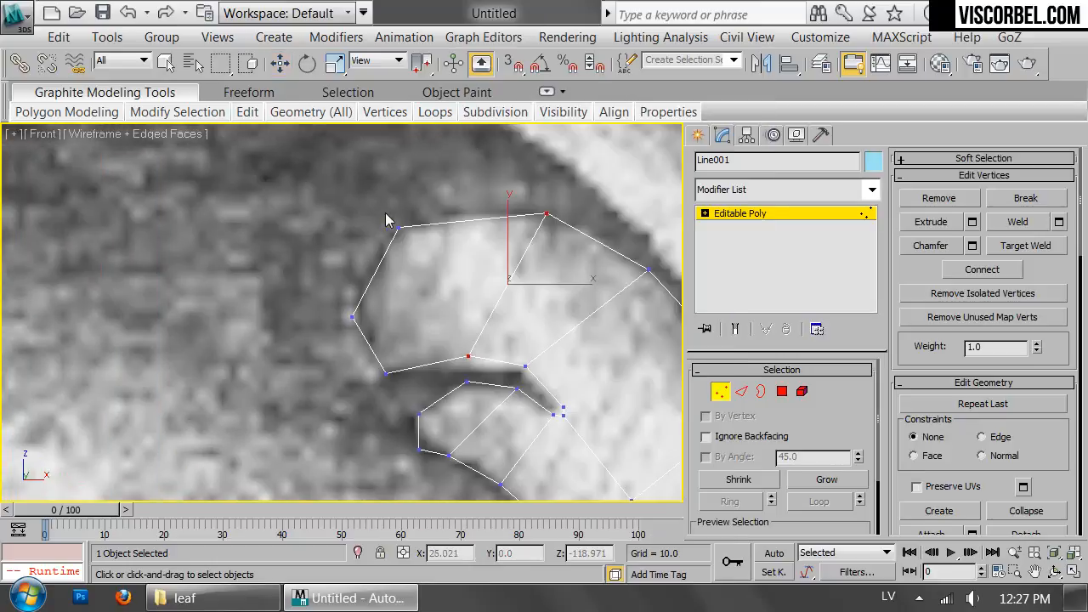
left_click(398, 227)
left_click(420, 363)
middle_click_drag(573, 392, 423, 311)
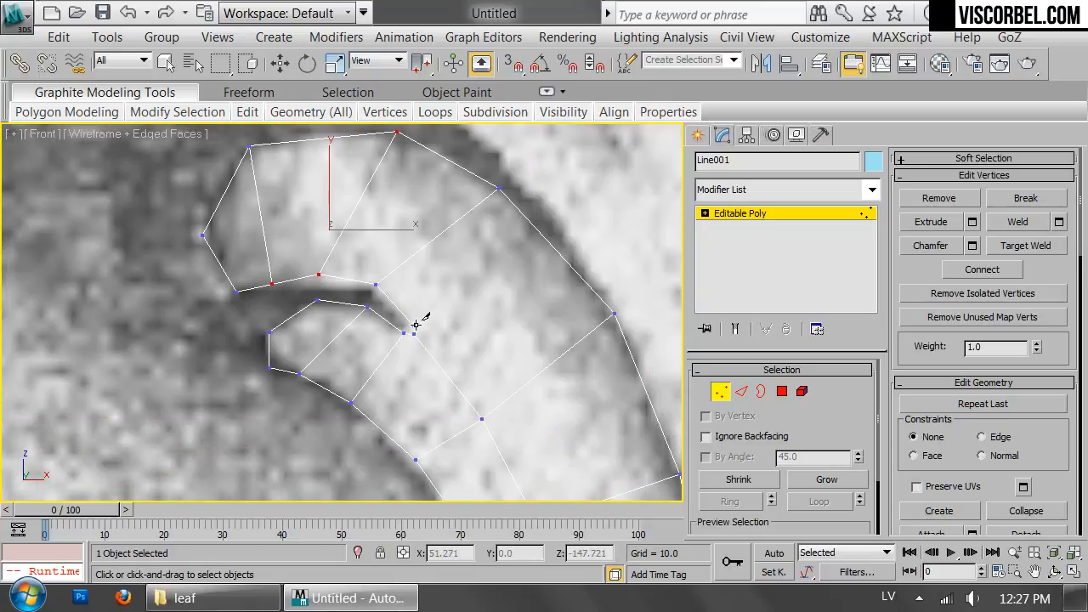
left_click(415, 326)
left_click(549, 242)
Step: Cut a supporting edge down the lobe close to the inner side of the middle cut, ending at a middle-cut vertex
middle_click_drag(475, 420, 476, 232)
left_click(471, 229)
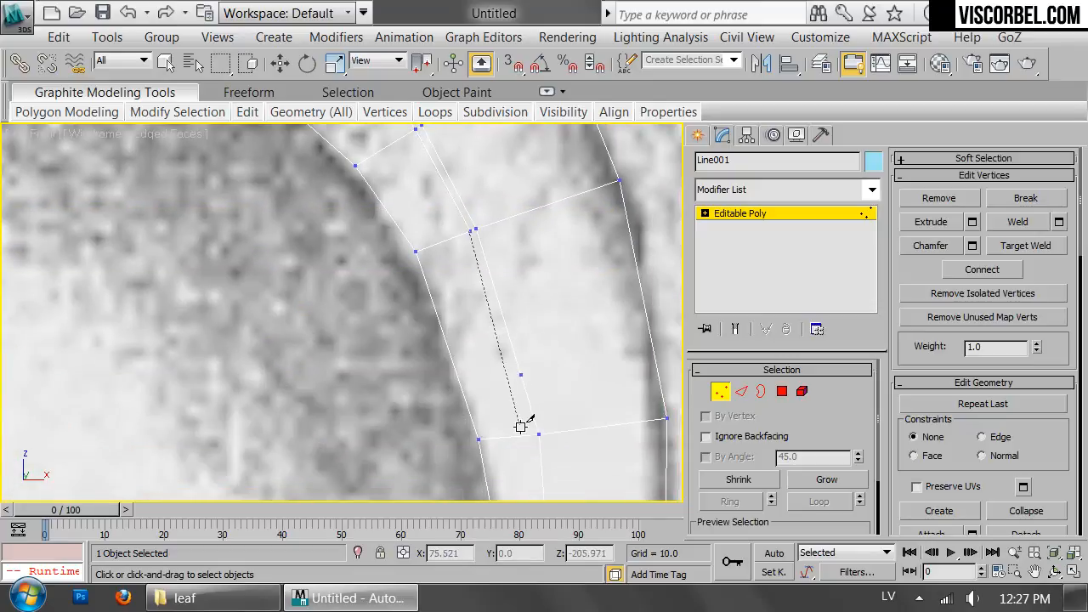
left_click(533, 433)
scroll(555, 441, "up", 2)
middle_click_drag(556, 442, 557, 200)
left_click(552, 478)
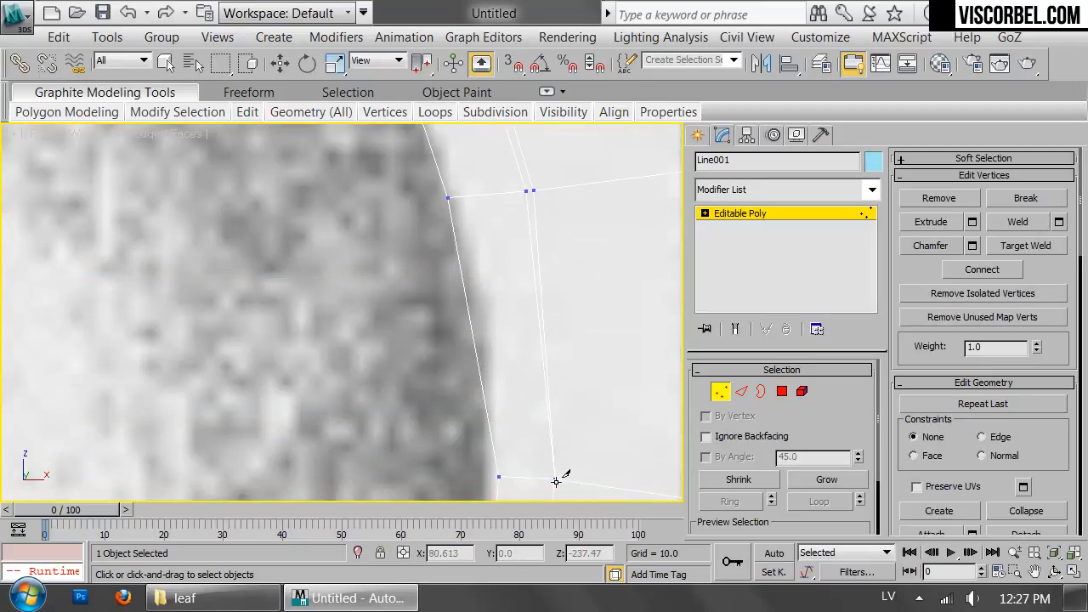
right_click(541, 189)
Step: Cut a matching supporting edge close to the outer side of the middle cut, from the notch down to the same middle-cut vertex
middle_click_drag(527, 166, 507, 141)
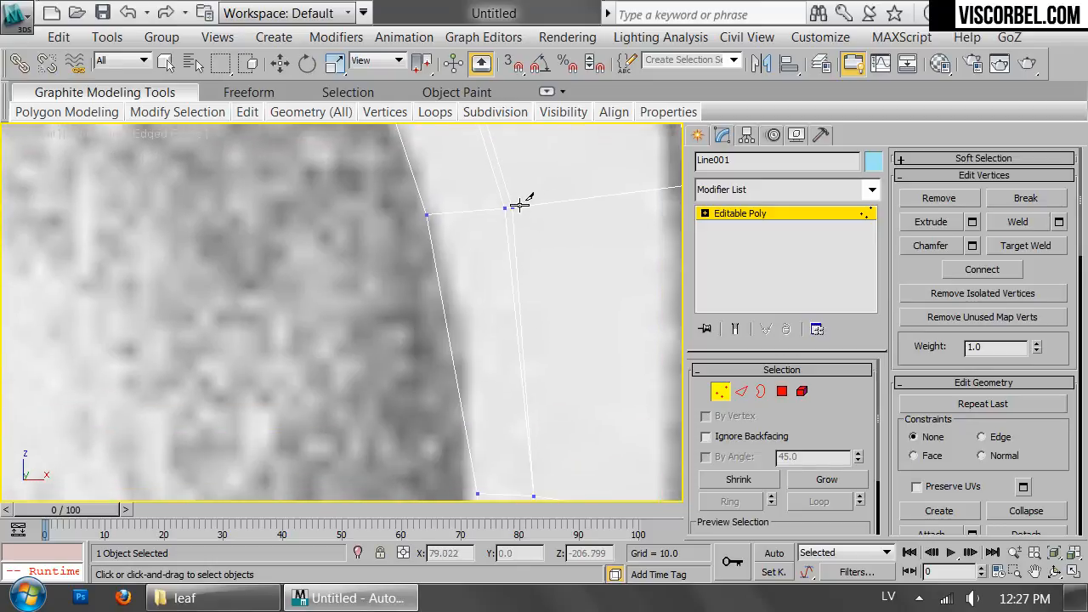
middle_click_drag(521, 340, 520, 246)
left_click(529, 401)
right_click(529, 401)
middle_click_drag(541, 136, 500, 465)
middle_click_drag(462, 315, 444, 382)
left_click(454, 396)
Step: Nudge the upper end vertex of the notch slightly up and outward
key("w")
left_click(349, 270)
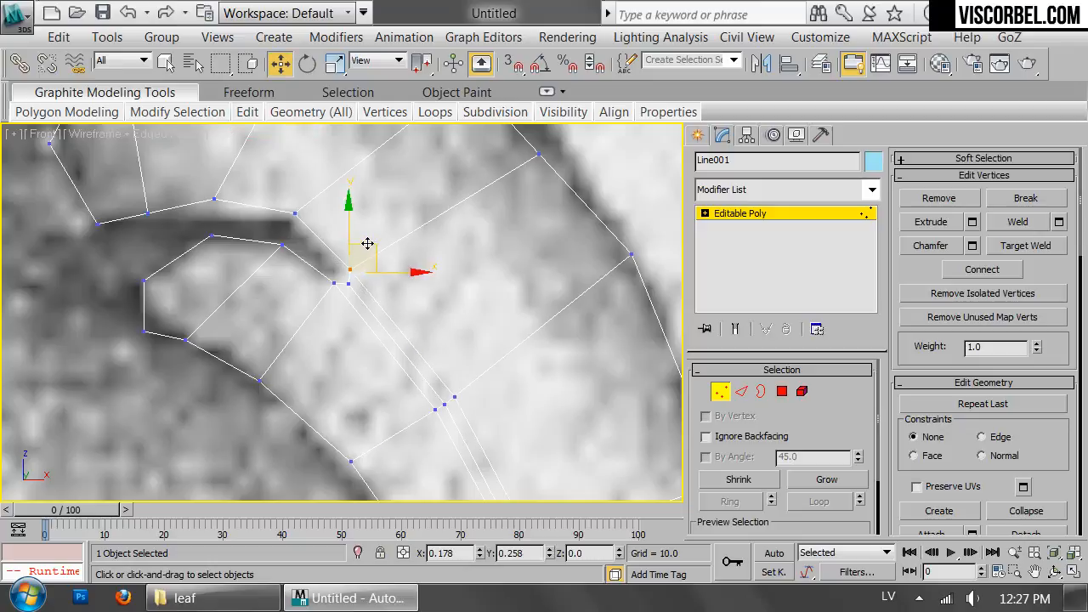
scroll(400, 335, "up", 4)
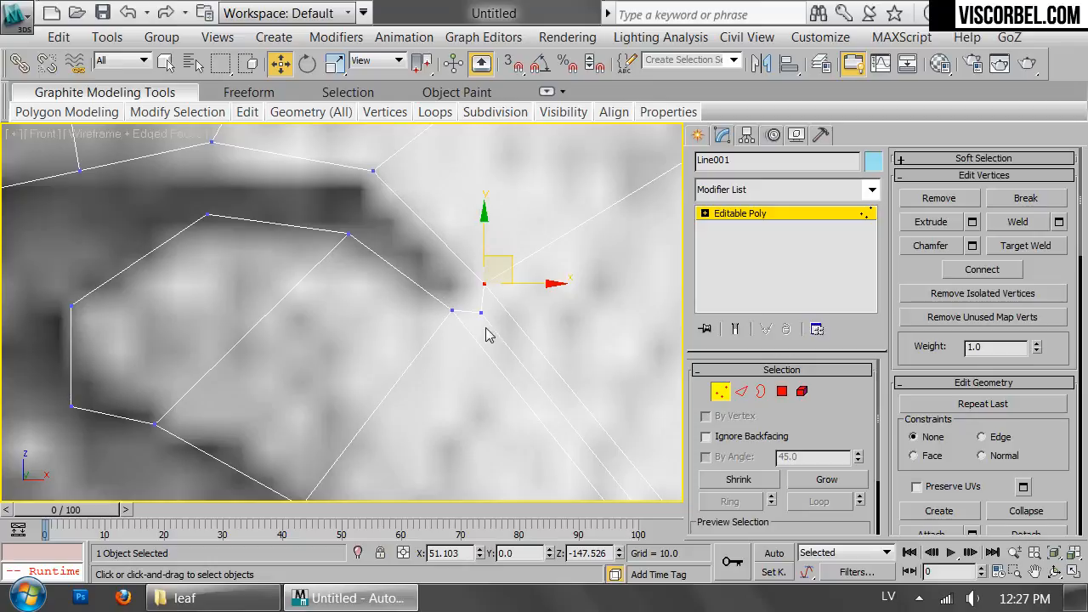
scroll(526, 318, "down", 4)
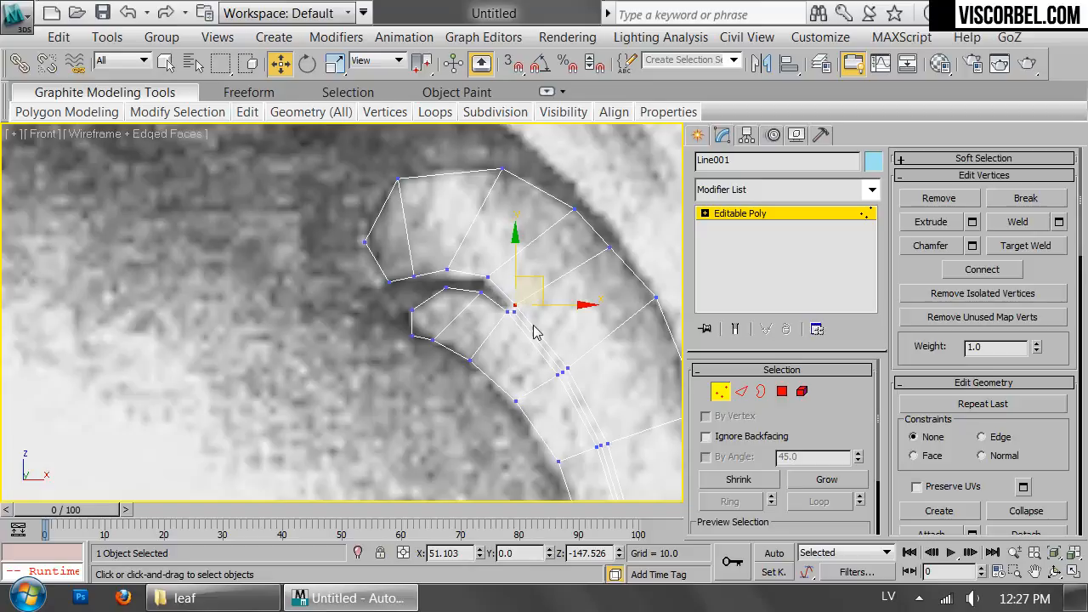
Step: Cut lengthwise from the small lower tip's end vertex through the cross edges between the inner edge and the middle cut
scroll(535, 331, "up", 4)
right_click(508, 296)
left_click(459, 103)
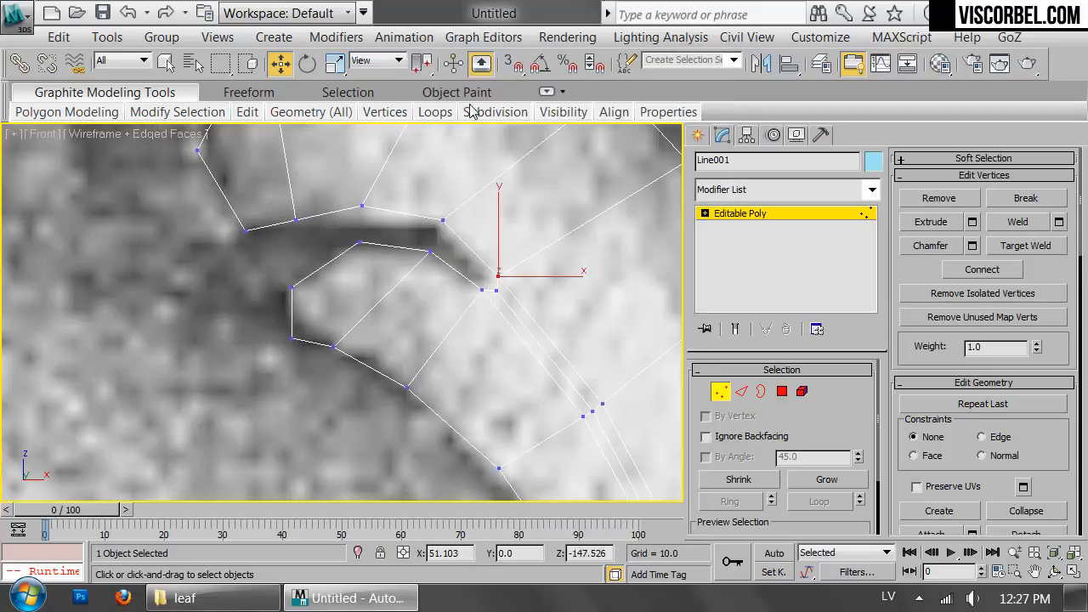
left_click(293, 286)
left_click(391, 290)
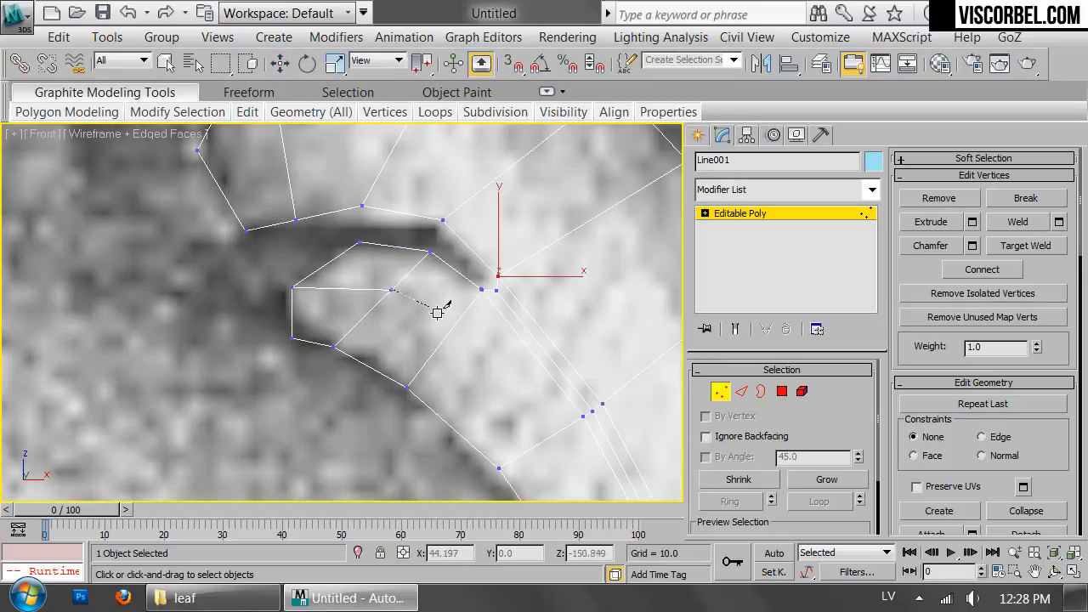
middle_click_drag(549, 437, 494, 207)
scroll(494, 207, "down", 2)
left_click(552, 328)
left_click(558, 404)
middle_click_drag(558, 405, 558, 200)
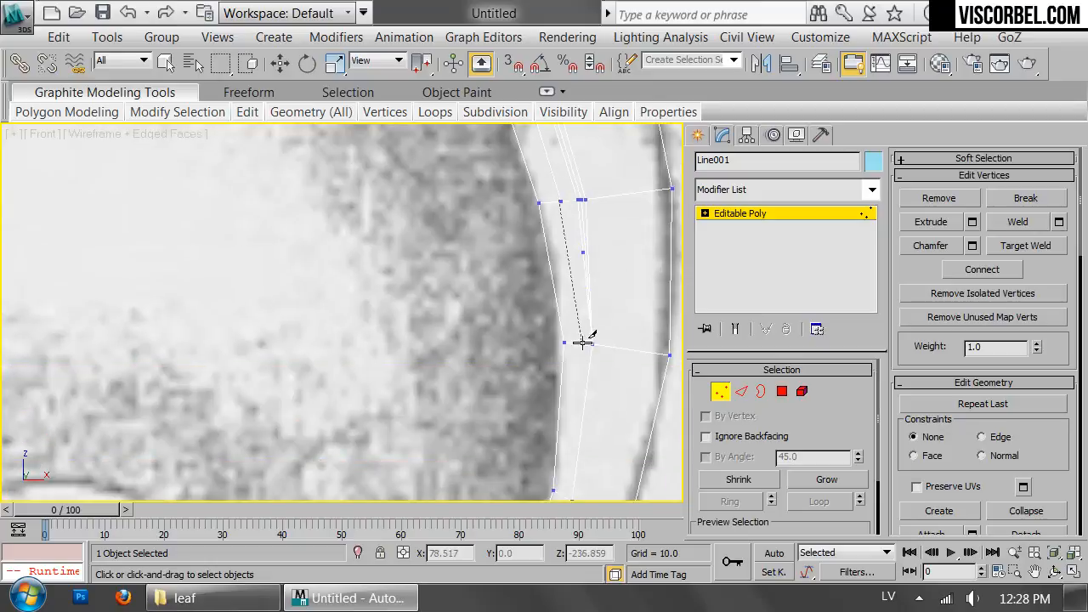
Step: Continue the inner lengthwise cut through the remaining cross edges to the lobe's narrow bottom end
middle_click_drag(571, 443, 571, 285)
left_click(565, 340)
middle_click_drag(547, 349, 586, 198)
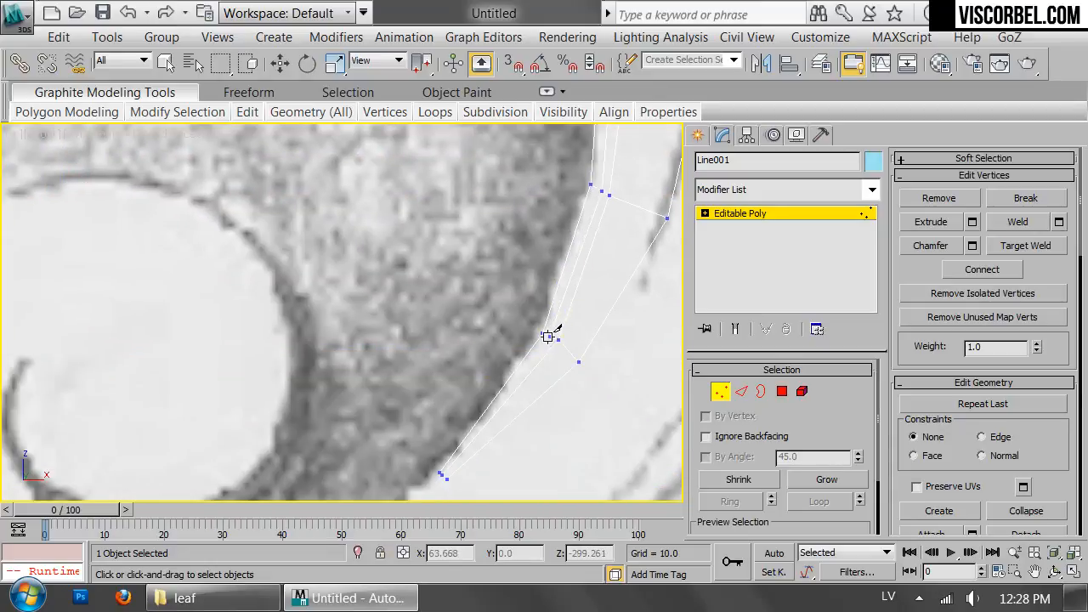
left_click(548, 337)
scroll(537, 365, "up", 2)
middle_click_drag(545, 361, 556, 216)
scroll(431, 338, "up", 2)
left_click(391, 410)
Step: Cut lengthwise from the large upper tip's end edge through the cross edges between the middle cut and the outer edge
scroll(517, 255, "down", 4)
scroll(495, 343, "down", 5)
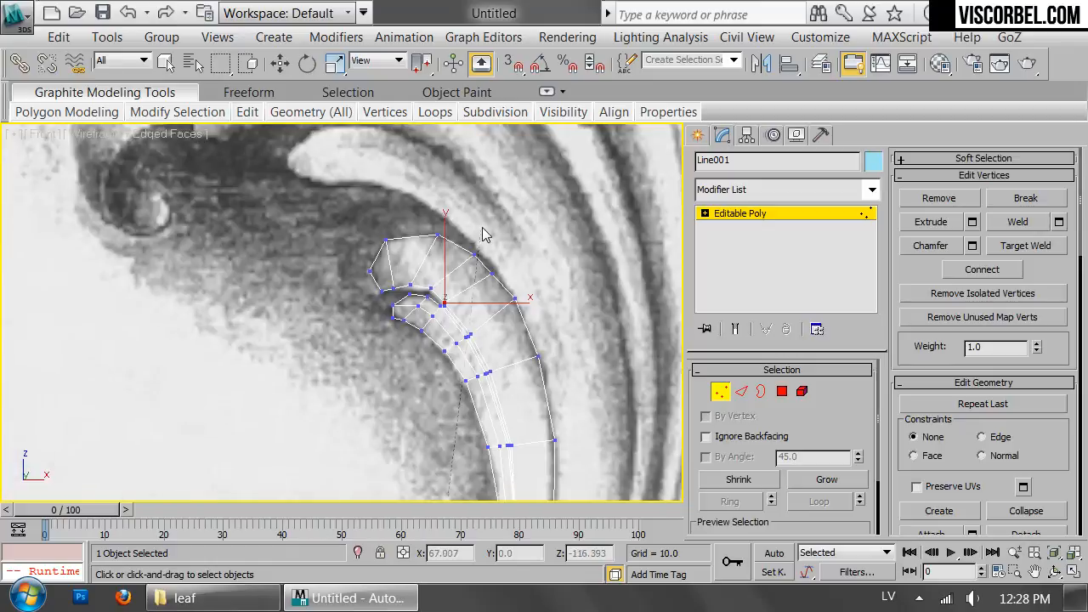
scroll(391, 268, "up", 5)
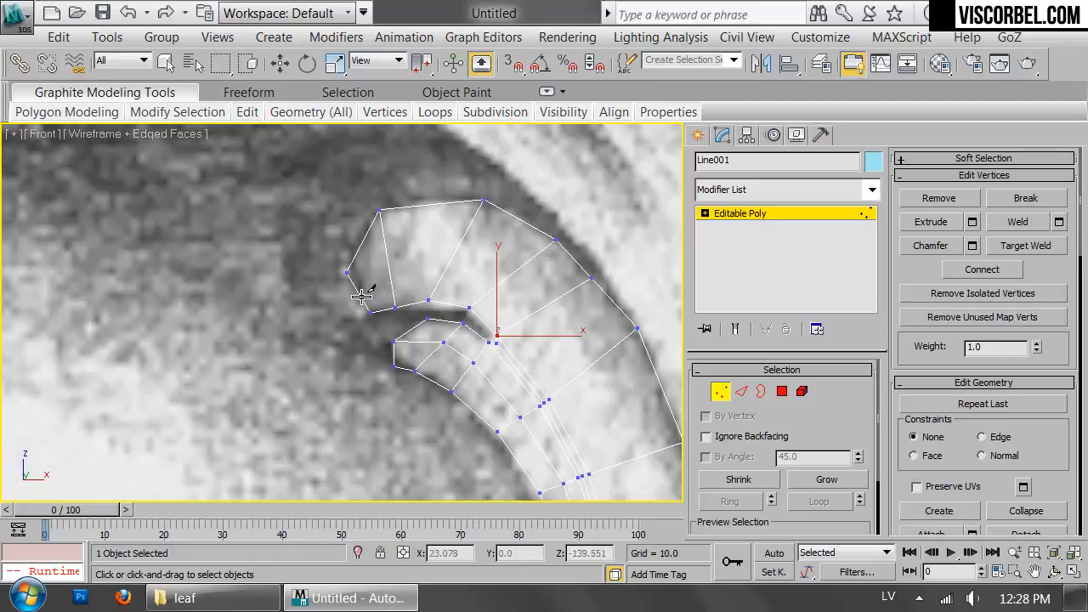
left_click(453, 254)
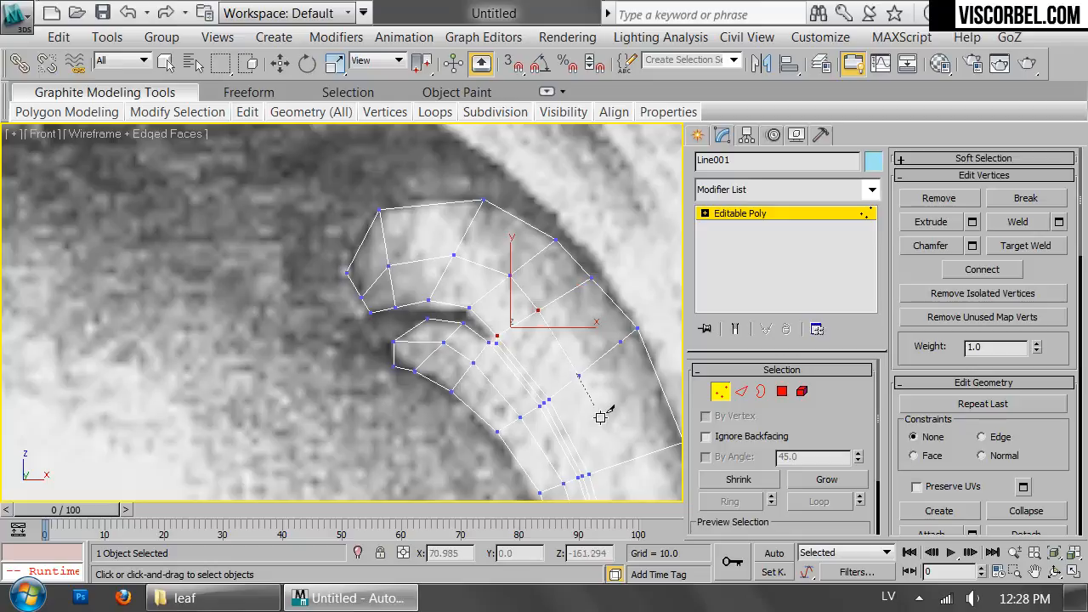
middle_click_drag(613, 436, 529, 233)
scroll(529, 233, "up", 2)
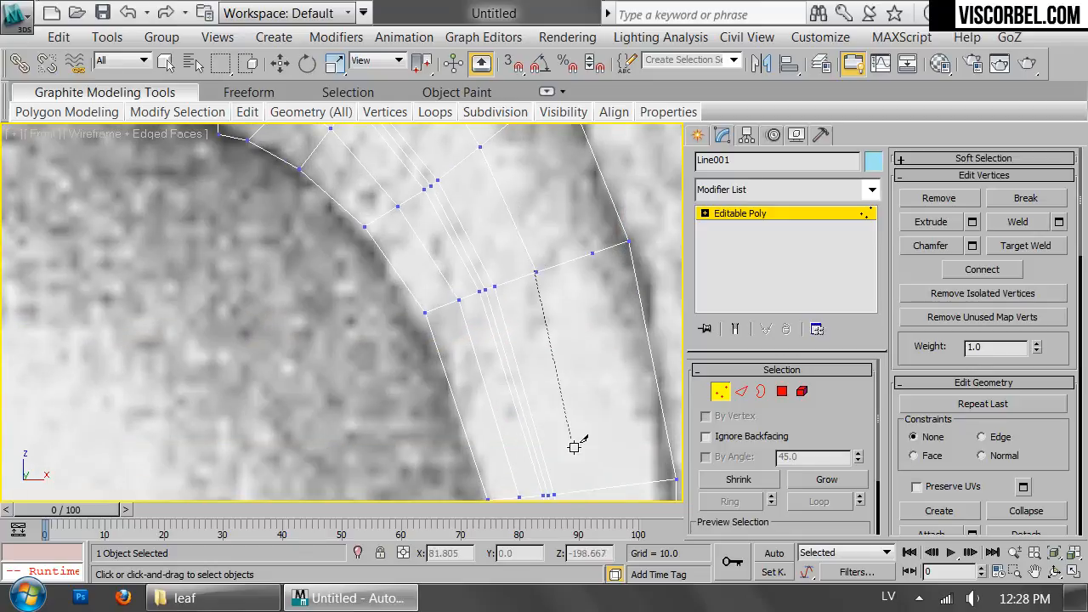
middle_click_drag(567, 405, 567, 317)
scroll(572, 409, "up", 2)
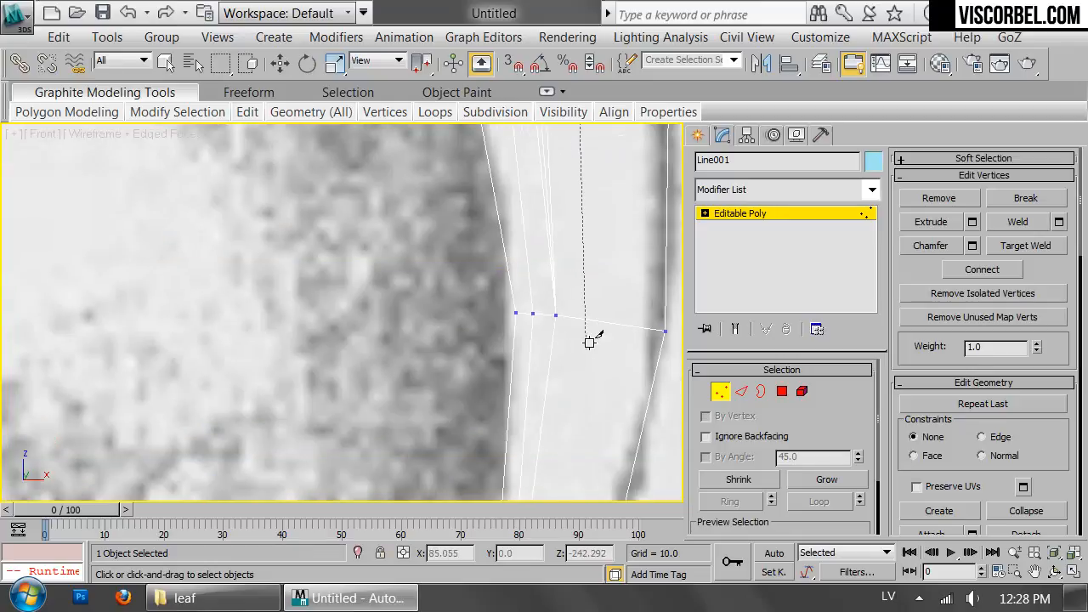
Step: Continue the outer lengthwise cut through the lower cross edges and finish it at the narrow bottom end
left_click(591, 324)
middle_click_drag(564, 415, 578, 178)
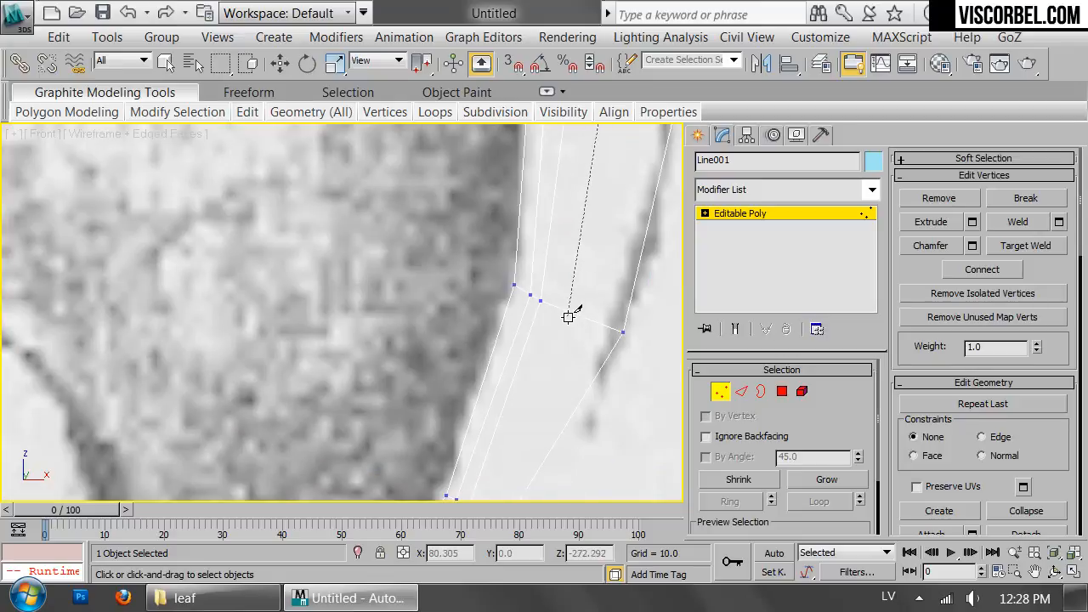
left_click(565, 315)
middle_click_drag(535, 383, 558, 246)
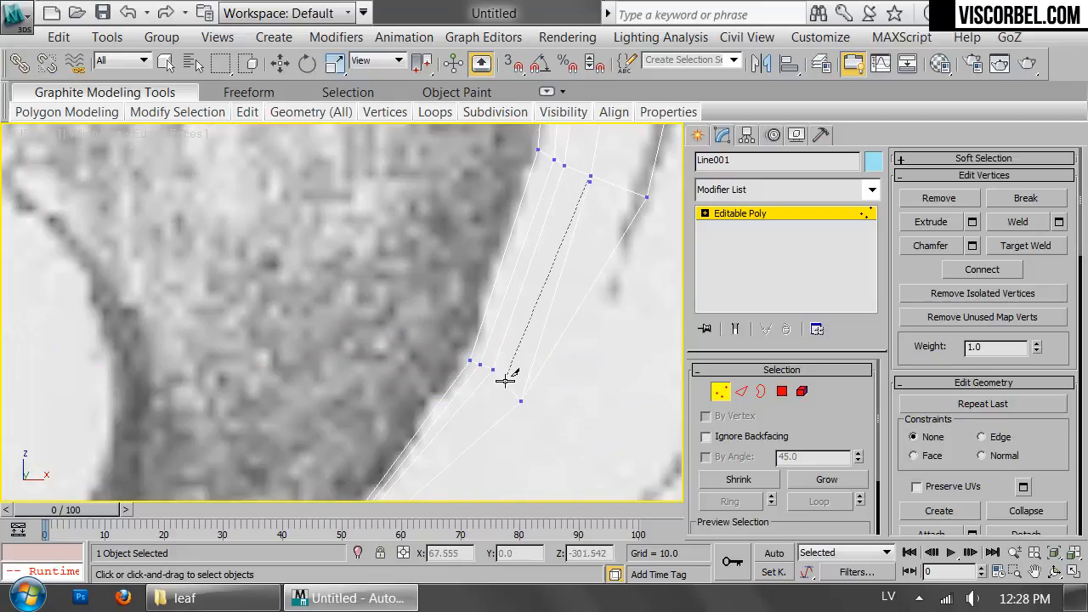
middle_click_drag(477, 423, 567, 244)
scroll(414, 391, "up", 5)
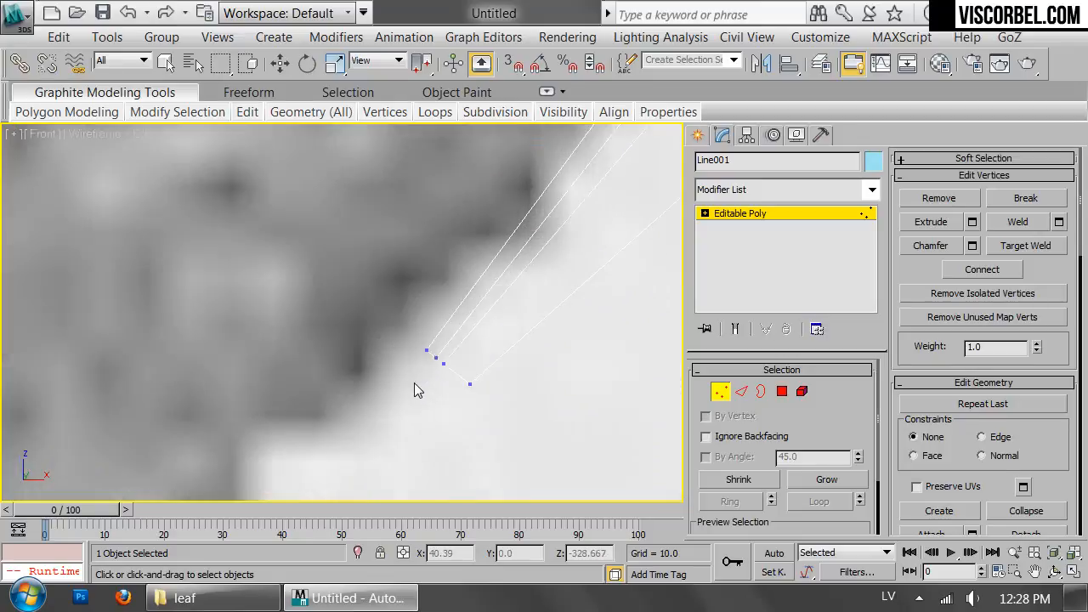
left_click(491, 363)
Step: Target Weld the stray vertex on the outer lengthwise cut to the neighbouring vertex on the lower cross edge
scroll(583, 303, "down", 1)
middle_click_drag(578, 303, 498, 374)
scroll(498, 374, "down", 5)
middle_click_drag(671, 175, 481, 425)
scroll(507, 244, "up", 4)
scroll(525, 226, "down", 2)
scroll(437, 274, "down", 2)
middle_click_drag(438, 274, 427, 348)
scroll(427, 348, "up", 4)
right_click(611, 266)
right_click(599, 300)
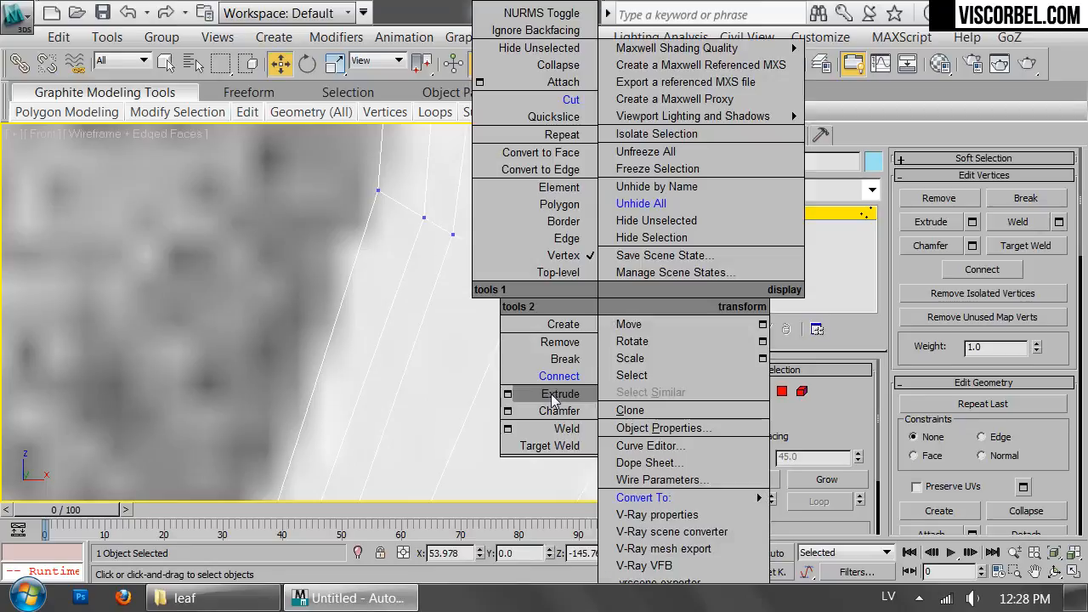
left_click(552, 446)
scroll(512, 299, "up", 2)
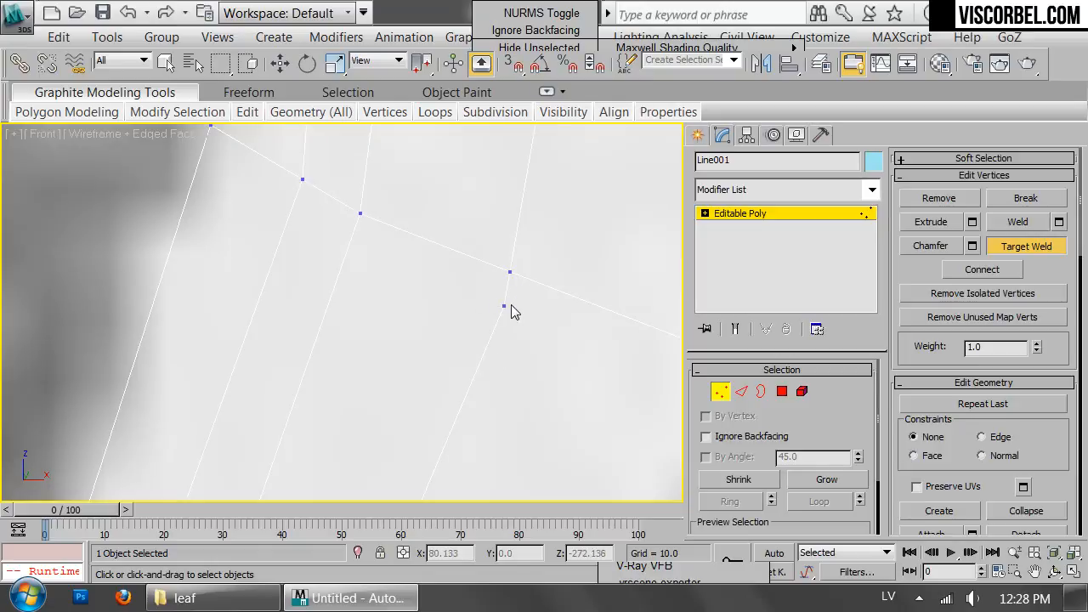
left_click(504, 306)
Step: Move the vertex where the outer lengthwise cut meets the upper tip's end outward to round the contour
middle_click_drag(435, 180, 538, 360)
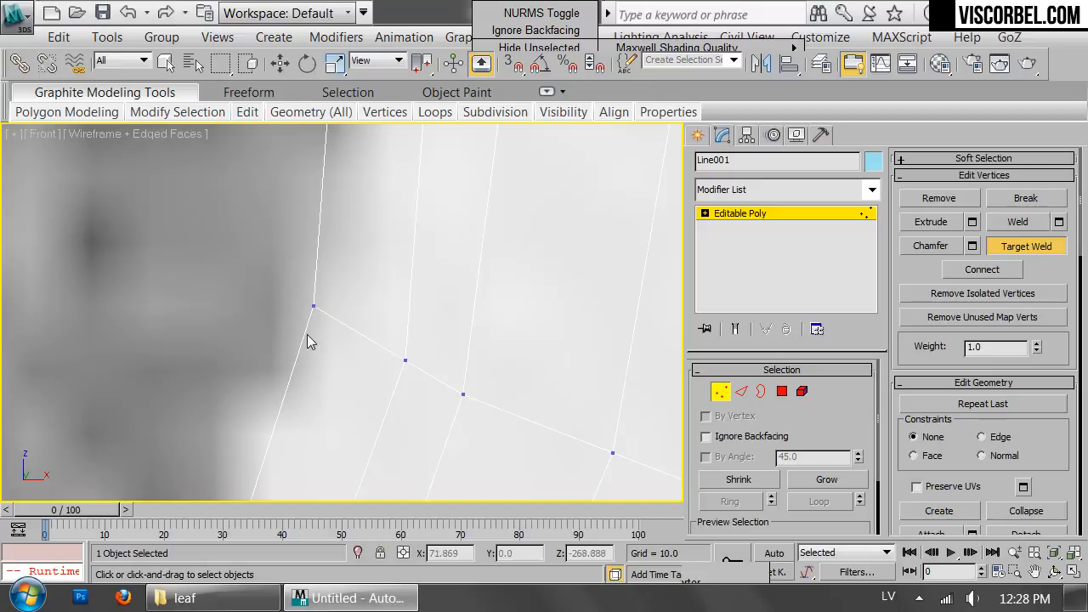
scroll(333, 316, "down", 6)
middle_click_drag(331, 302, 337, 323)
scroll(357, 297, "down", 2)
middle_click_drag(365, 204, 447, 366)
middle_click_drag(391, 144, 518, 364)
middle_click_drag(335, 231, 410, 330)
scroll(411, 330, "up", 6)
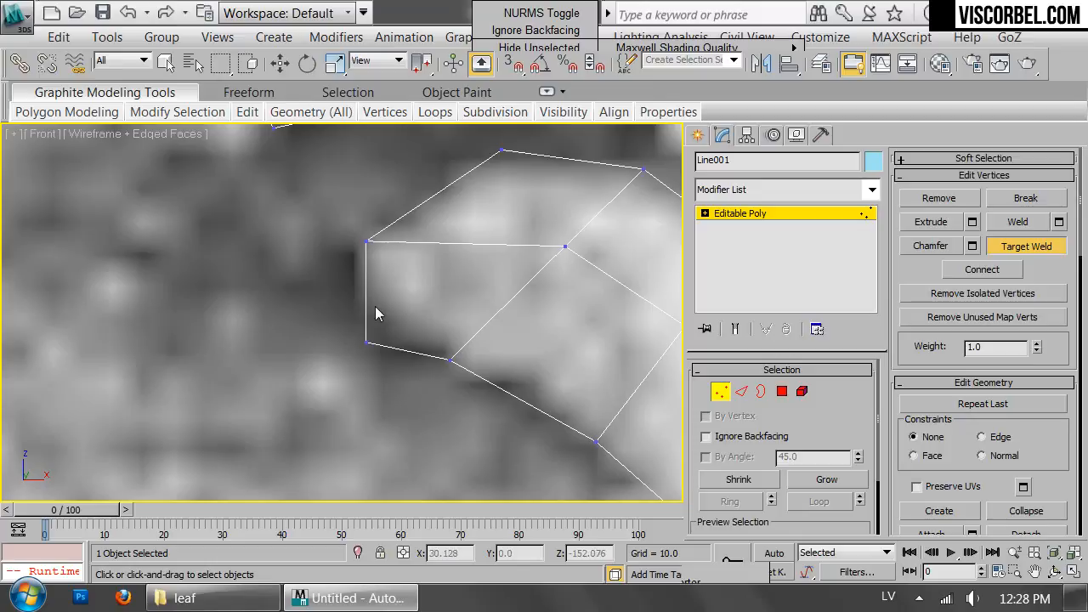
scroll(513, 204, "down", 3)
middle_click_drag(509, 210, 432, 401)
key("w")
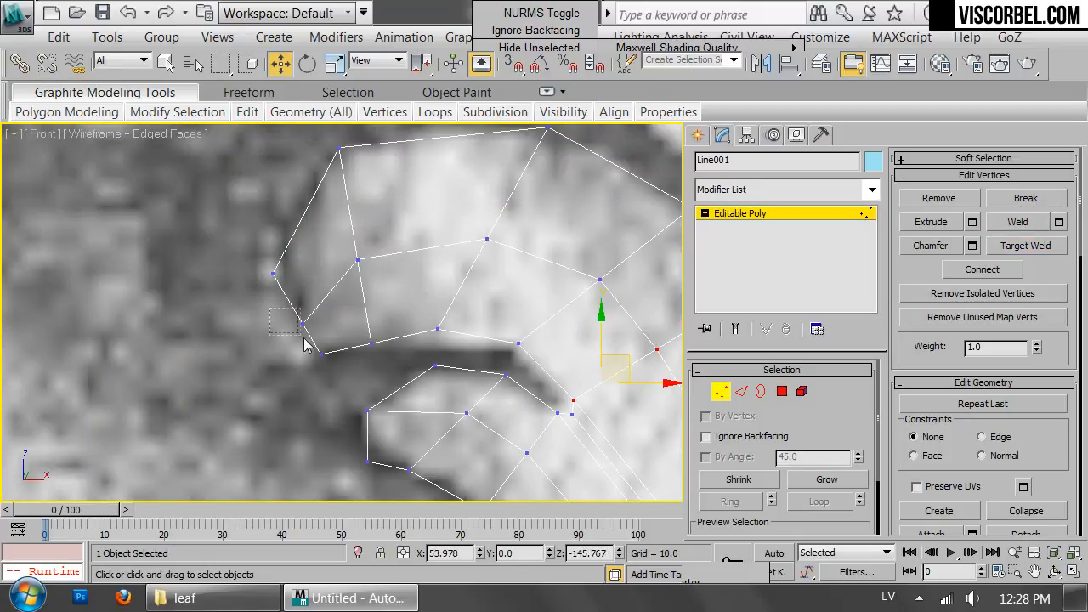
left_click(303, 323)
Step: Reposition three vertices on the upper tip's outer edge to space them more evenly along the reference contour
scroll(519, 286, "down", 2)
middle_click_drag(519, 286, 319, 254)
middle_click_drag(438, 356, 424, 216)
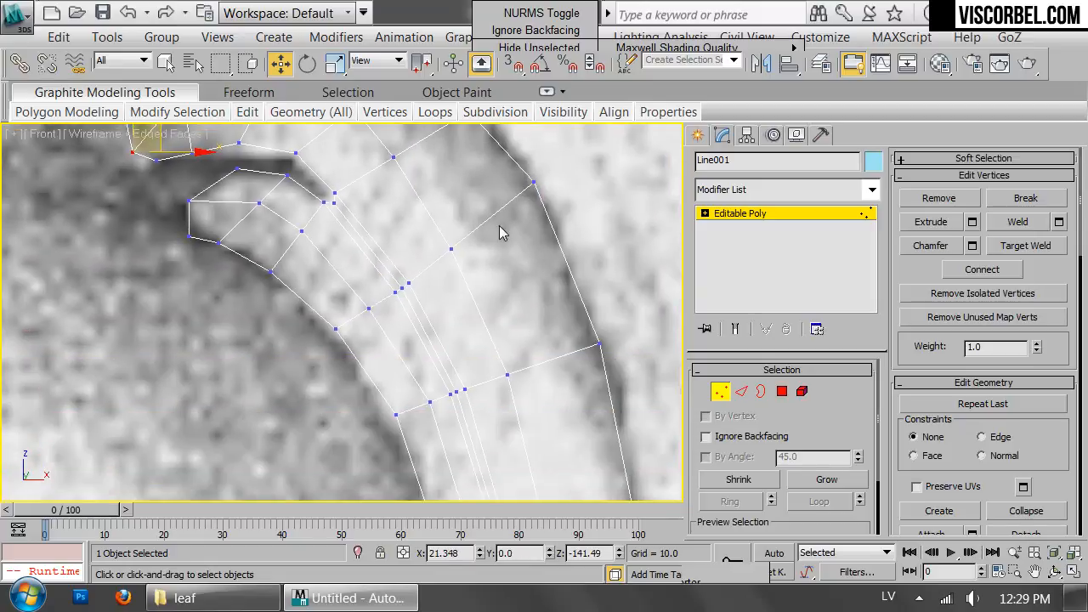
middle_click_drag(500, 232, 604, 324)
middle_click_drag(289, 127, 297, 257)
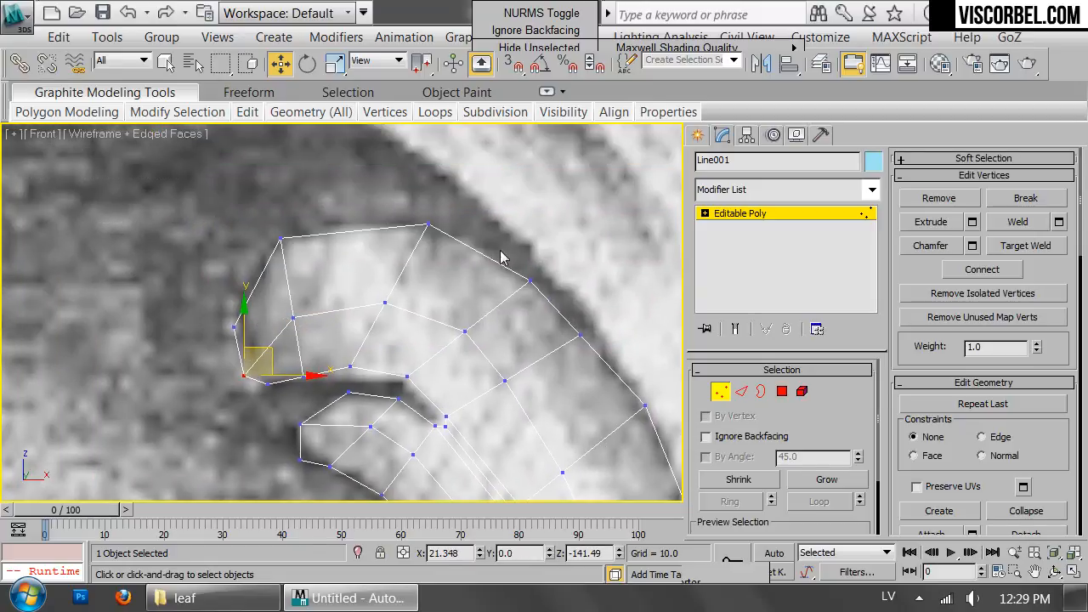
left_click(530, 279)
left_click_drag(553, 260, 536, 248)
left_click_drag(425, 228, 390, 221)
left_click_drag(581, 336, 584, 329)
Step: Shift three interior vertices of the upper tip's lengthwise cut to even out the surrounding polygons
left_click(506, 380)
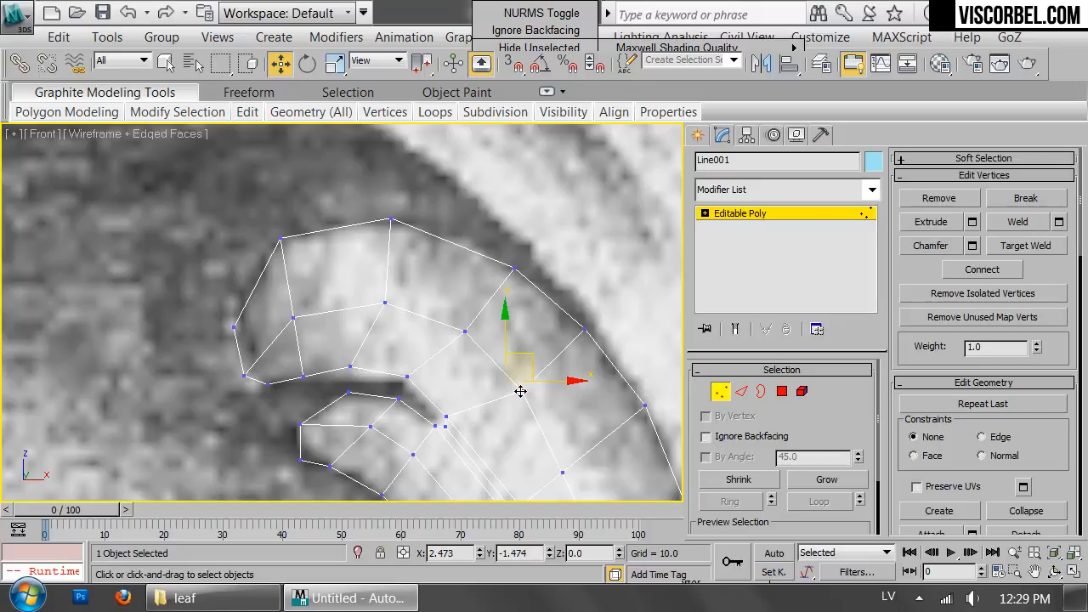
left_click_drag(465, 330, 459, 320)
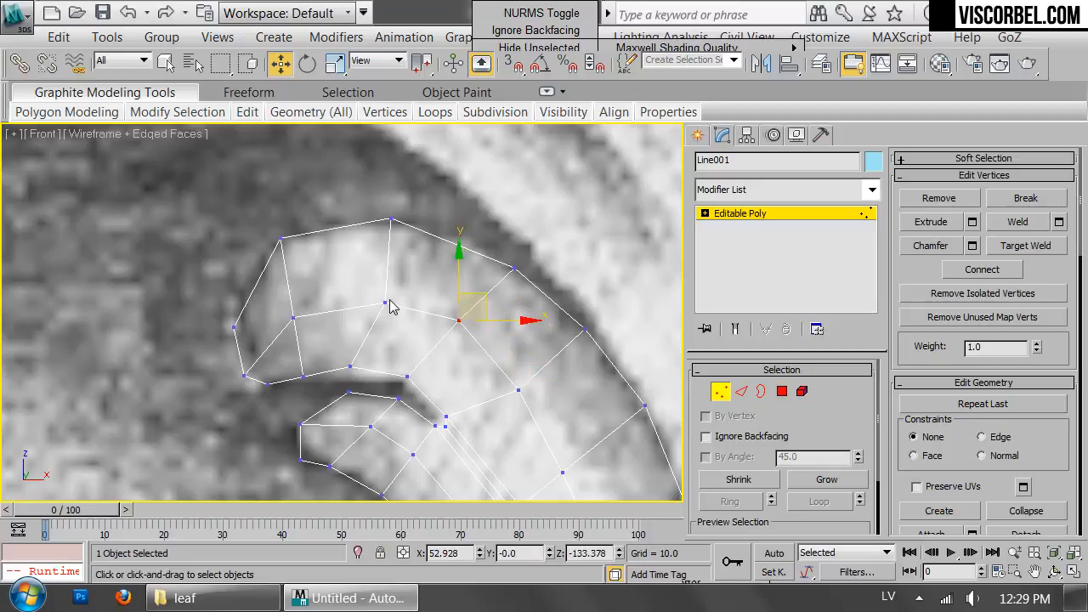
left_click_drag(385, 302, 376, 292)
Step: Leave vertex editing and display the whole lobe shaded in the perspective view
key("1")
middle_click_drag(509, 375, 423, 199)
scroll(422, 199, "down", 4)
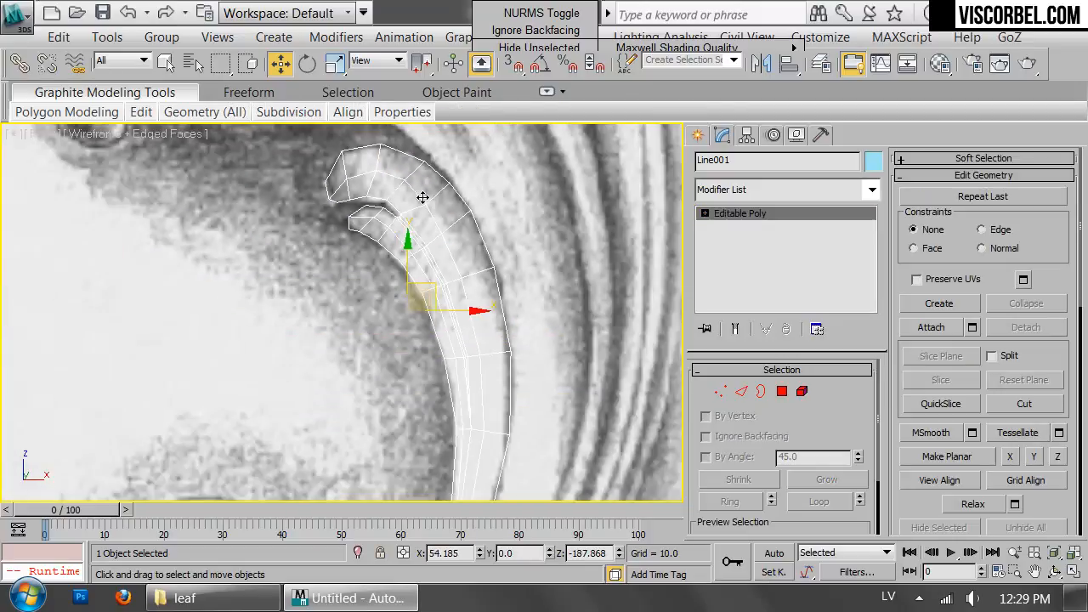
key("p")
key("z")
key("F3")
mouse_move(520, 252)
middle_mouse_down("alt")
mouse_move(475, 254)
mouse_move(502, 253)
middle_mouse_up("alt")
Step: Apply a TurboSmooth modifier to the lobe and return to the front view
left_click(757, 190)
scroll(759, 214, "down", 10)
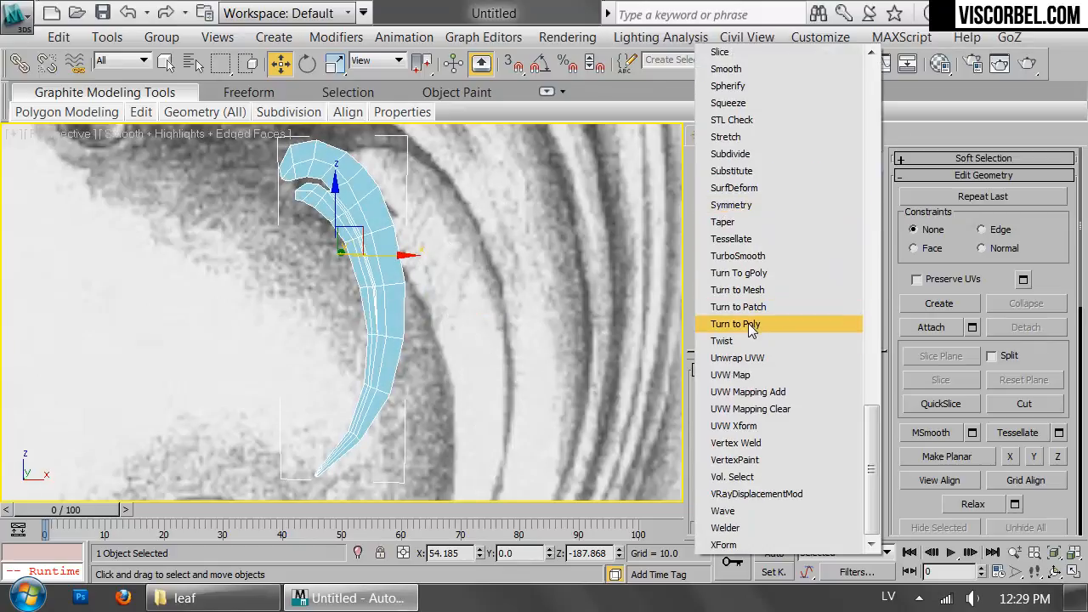
left_click(741, 256)
middle_click_drag(467, 248, 471, 272, "alt")
key("f")
scroll(472, 272, "up", 2)
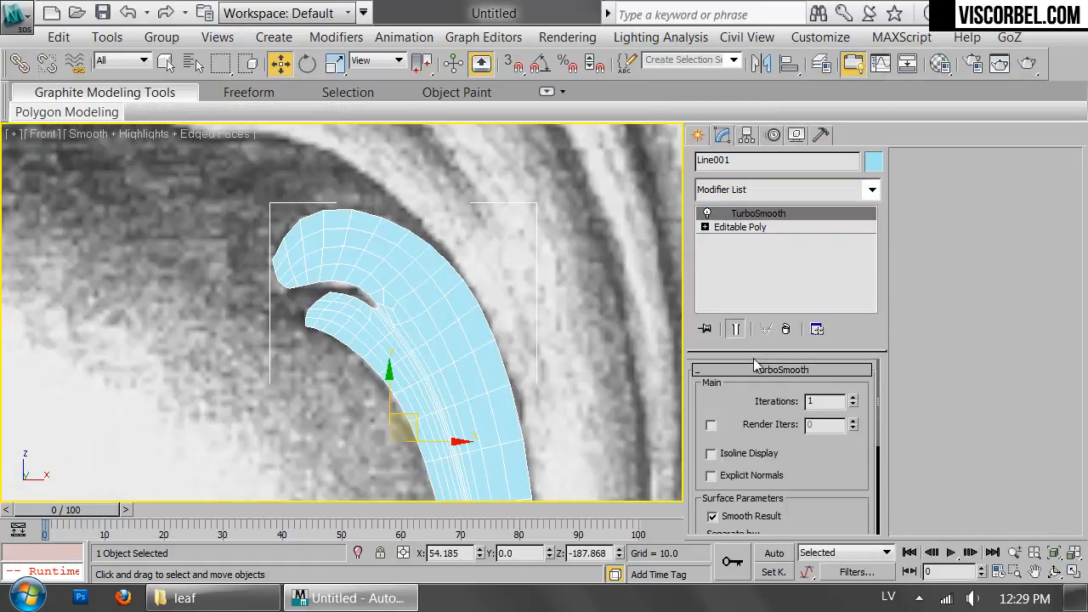
Step: Reposition vertices along the upper tip's outer edge so the smoothed outline follows the reference contour
left_click(738, 227)
key("1")
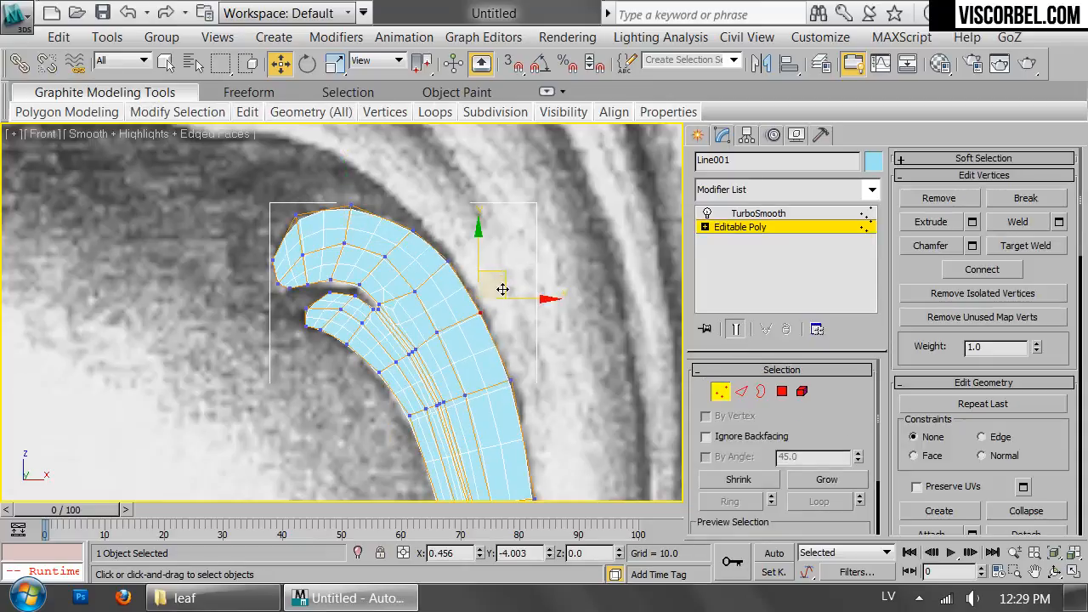
left_click_drag(459, 284, 466, 236)
left_click_drag(409, 219, 425, 193)
middle_click_drag(502, 369, 481, 314)
left_click_drag(474, 302, 509, 337)
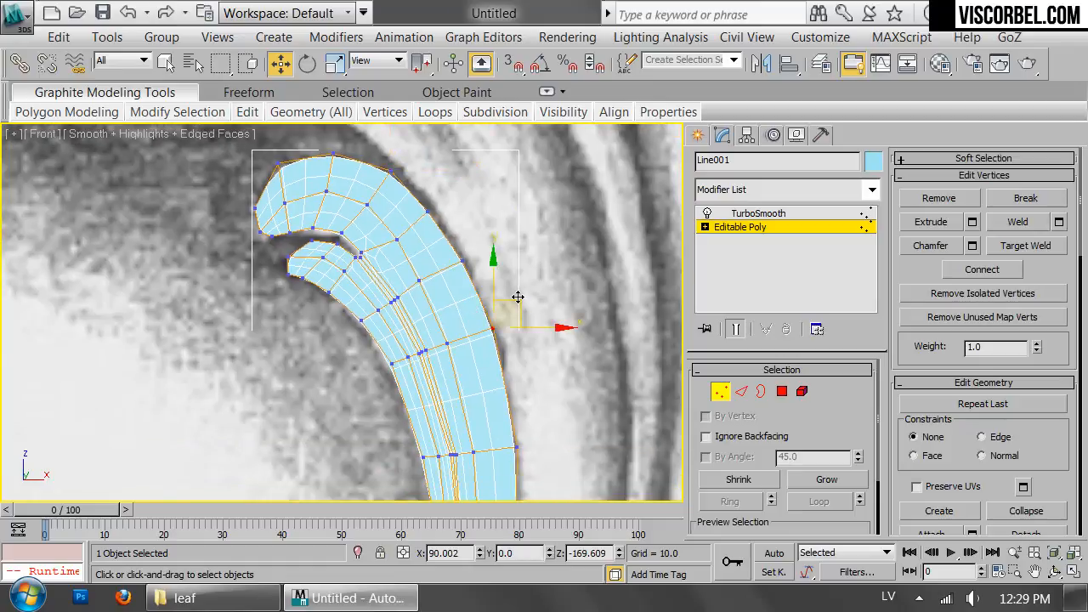
left_click_drag(517, 296, 514, 295)
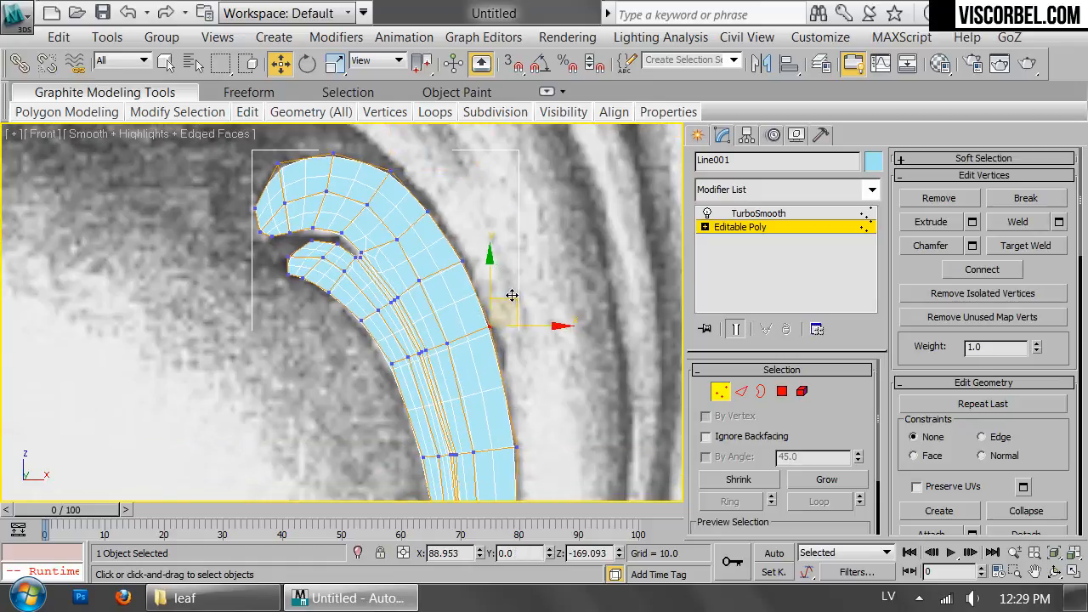
scroll(381, 208, "up", 3)
left_click_drag(528, 255, 503, 256)
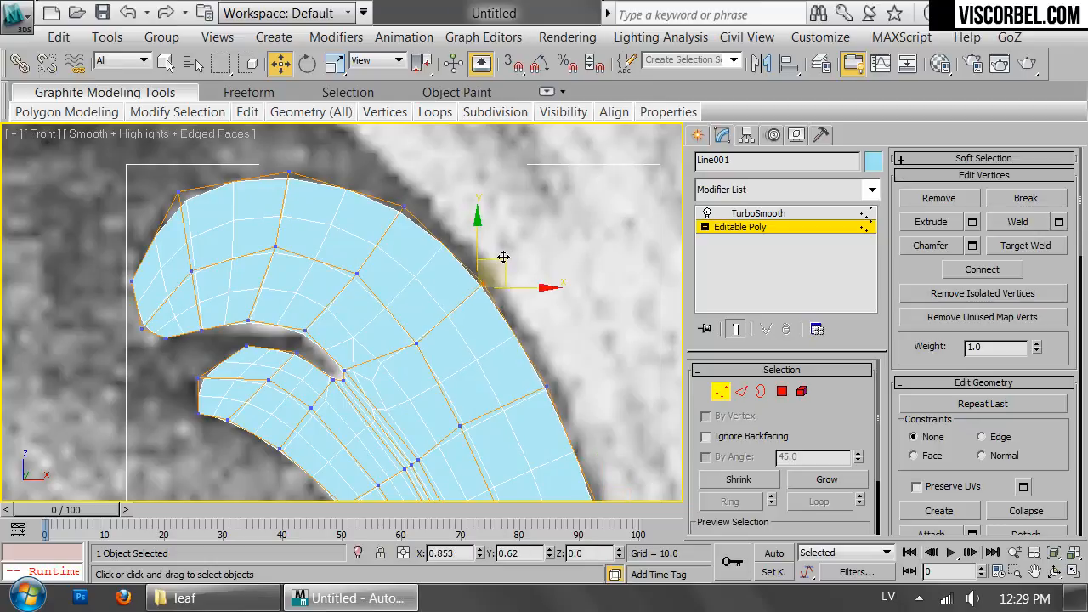
key("1")
left_click(569, 201)
Step: Adjust the outer-edge vertices along the lobe's middle and lower stem to fit the smoothed outline to the reference
scroll(533, 336, "down", 7)
middle_click_drag(598, 349, 571, 156)
scroll(586, 262, "up", 2)
scroll(574, 273, "up", 2)
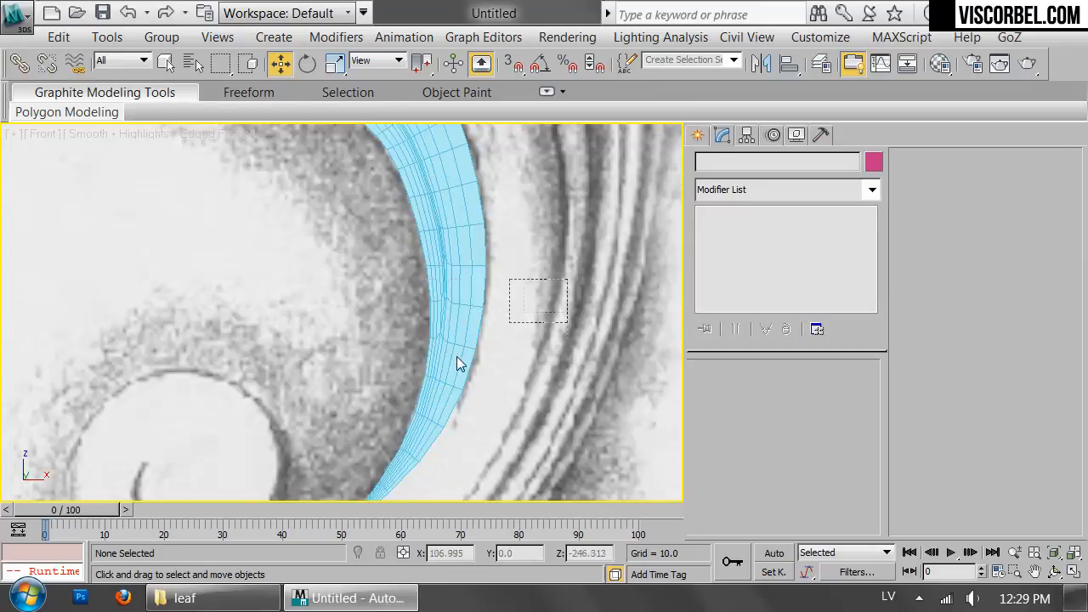
left_click(464, 326)
left_click(725, 230)
scroll(570, 332, "up", 2)
key("1")
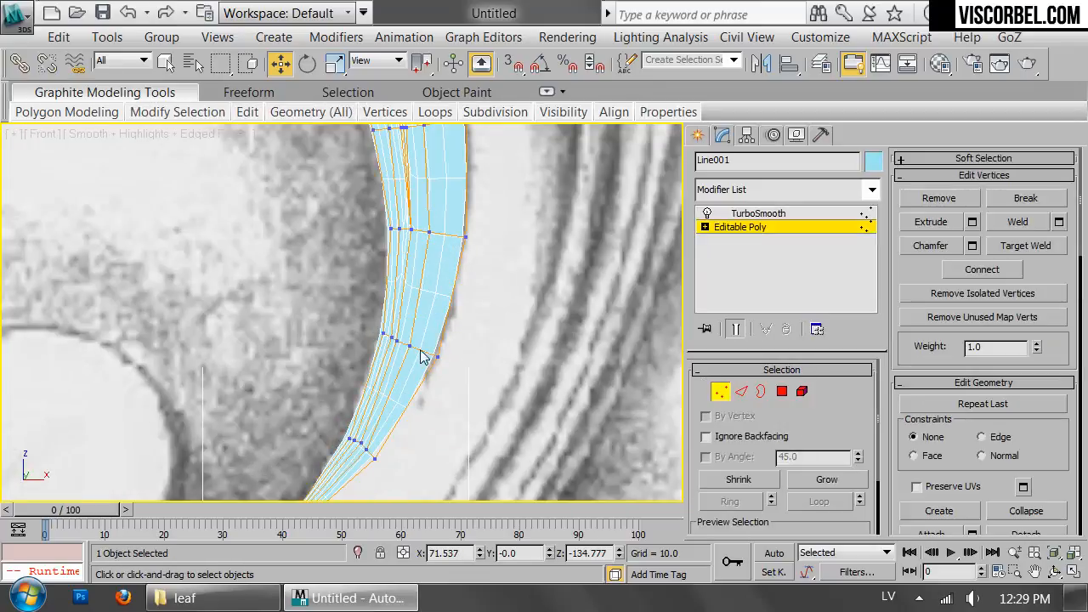
left_click_drag(497, 360, 491, 359)
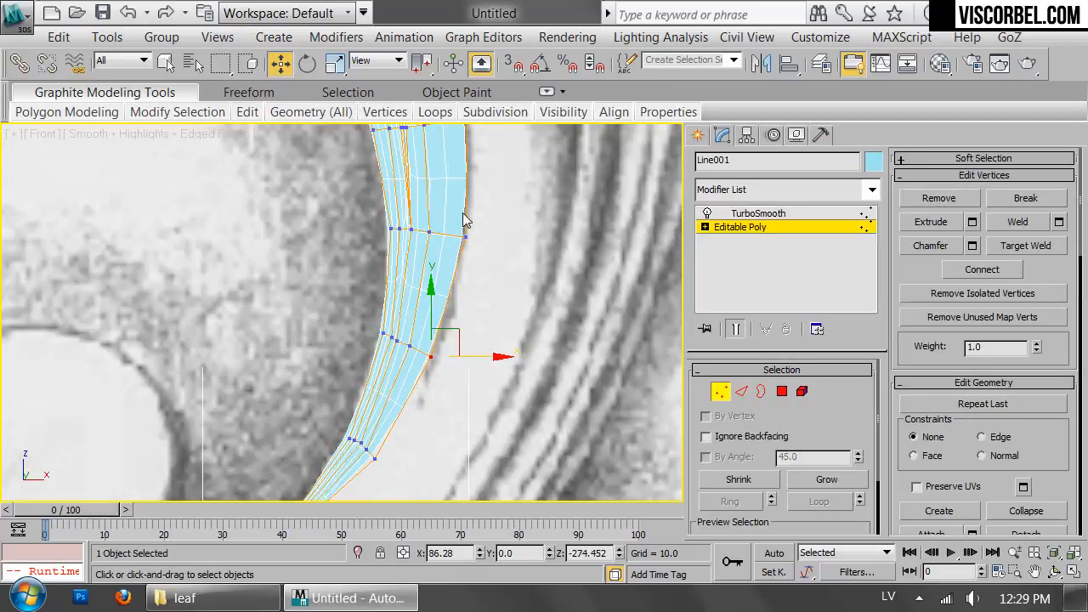
left_click_drag(508, 269, 493, 232)
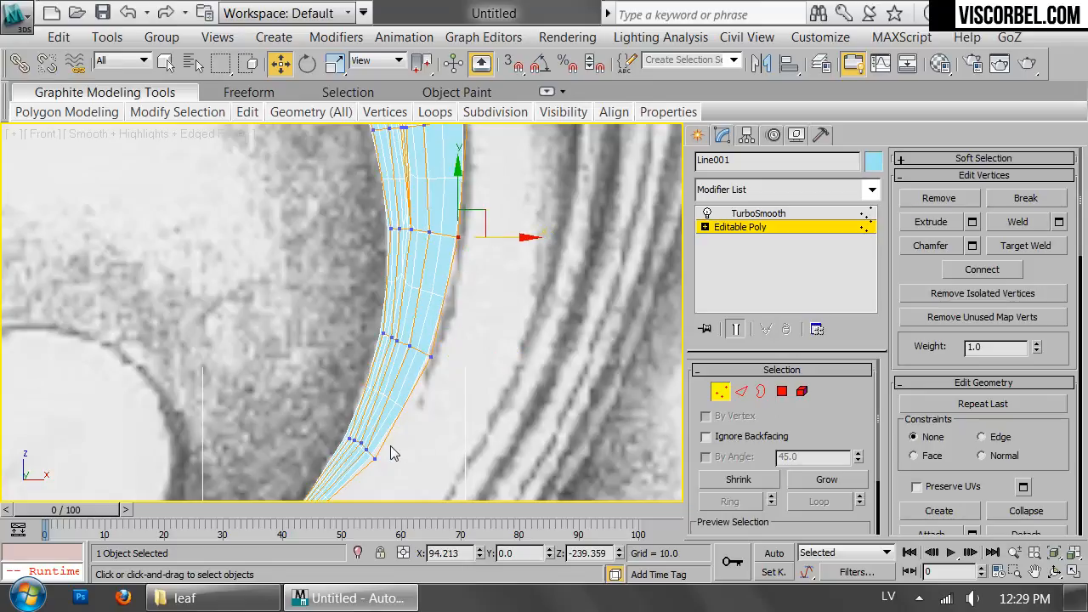
left_click_drag(380, 470, 365, 444)
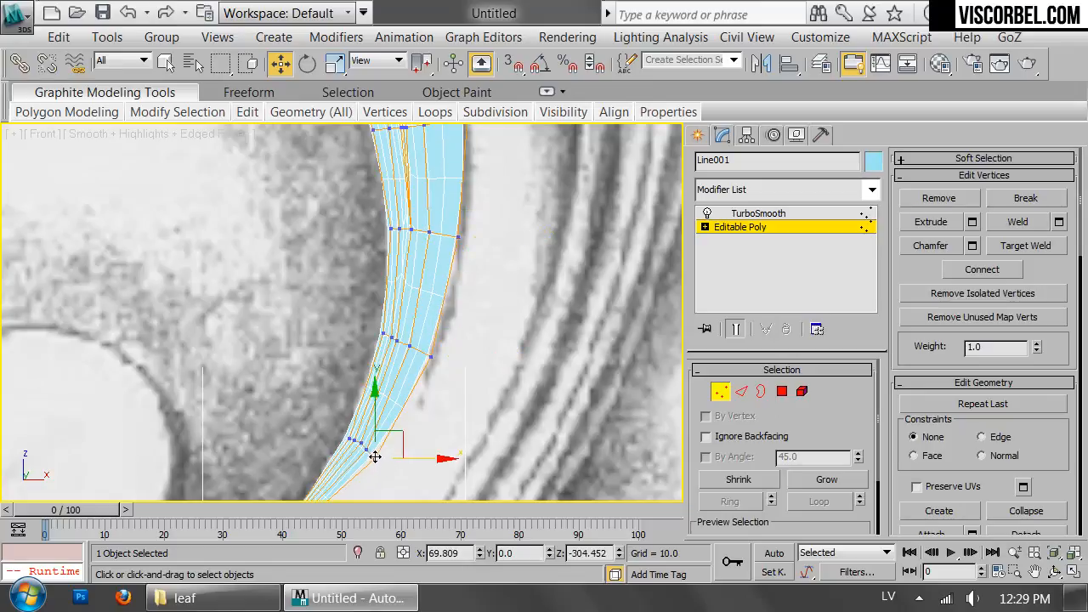
scroll(374, 391, "up", 4)
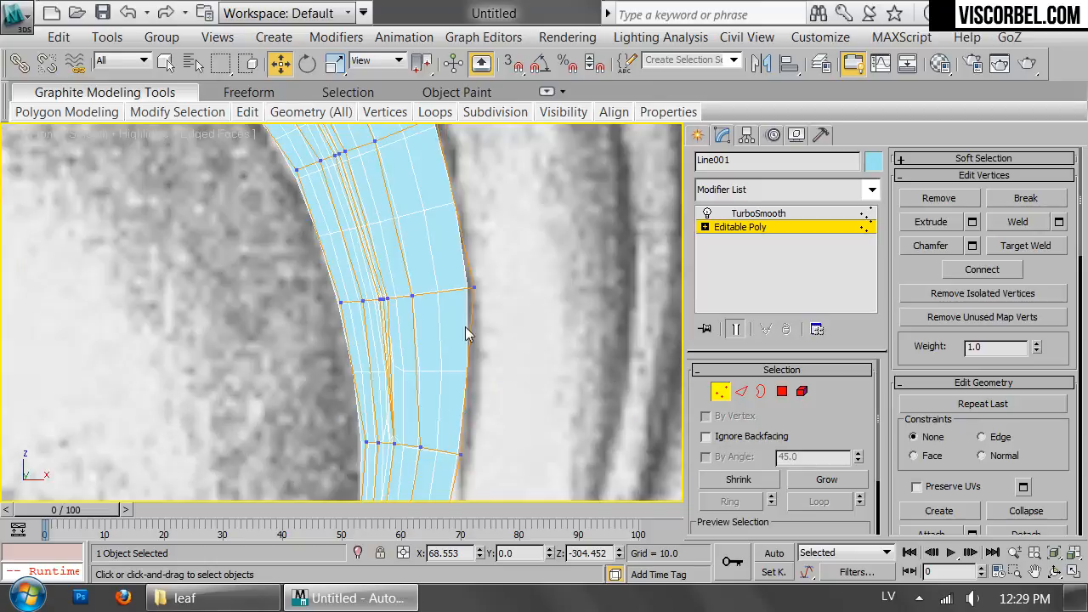
left_click_drag(479, 306, 510, 291)
scroll(510, 291, "down", 4)
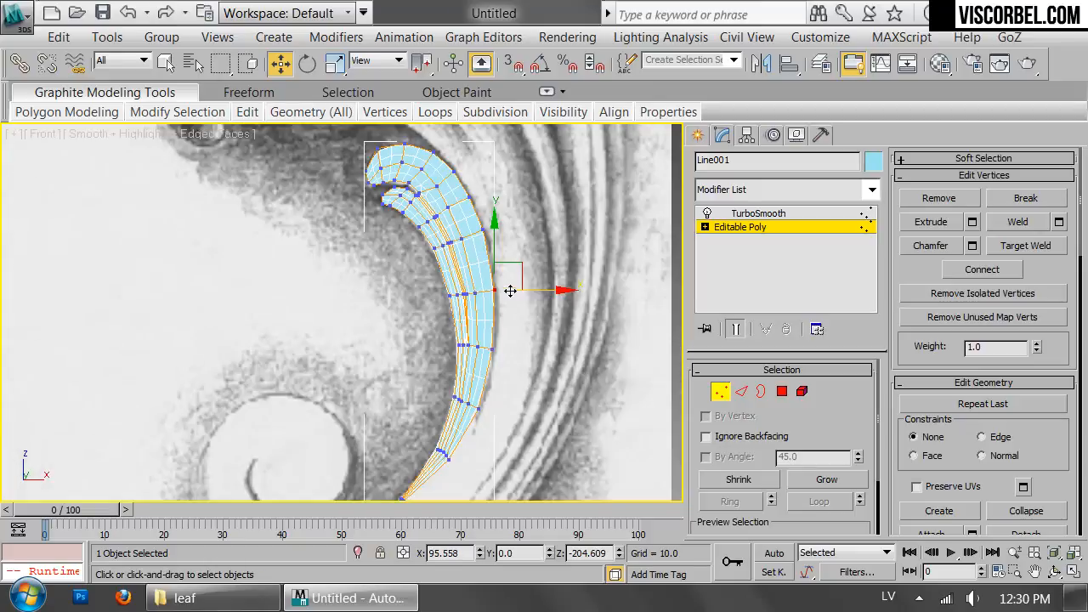
Step: Leave vertex editing and display the lobe's unsmoothed Editable Poly cage with edged faces in the perspective view
key("1")
left_click(531, 246)
scroll(531, 247, "down", 3)
left_click(476, 306)
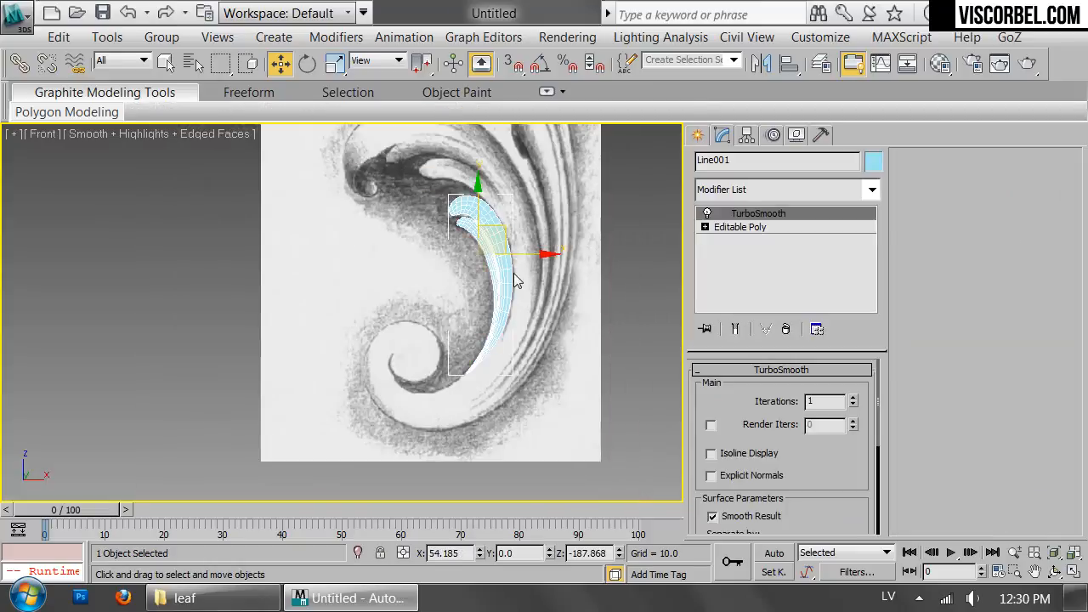
key("p")
middle_click_drag(600, 234, 765, 223, "alt")
left_click(768, 220)
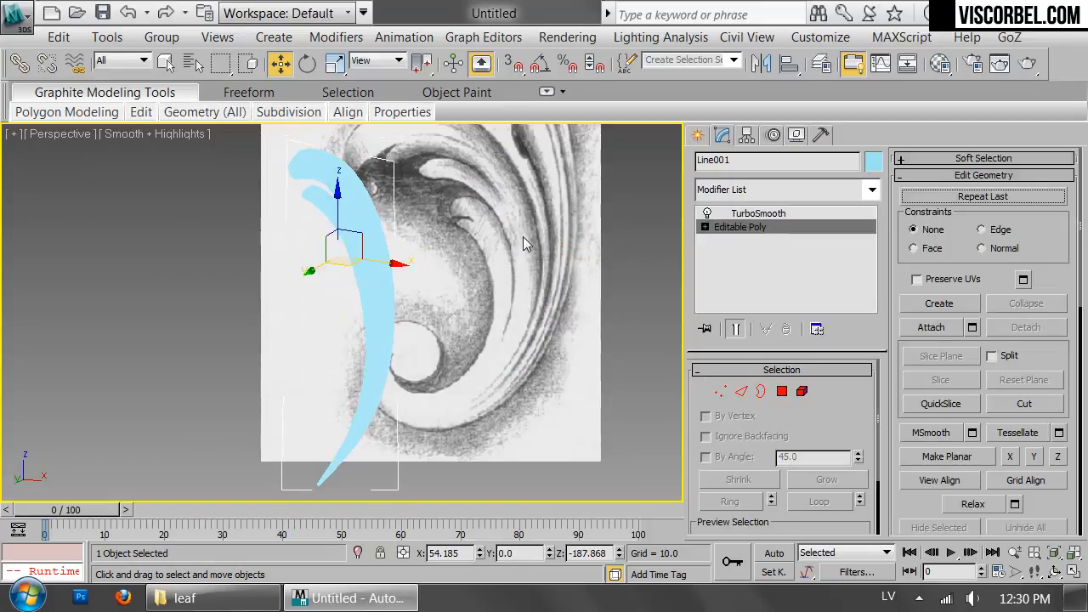
key("F4")
middle_click_drag(312, 200, 391, 285)
scroll(391, 285, "up", 4)
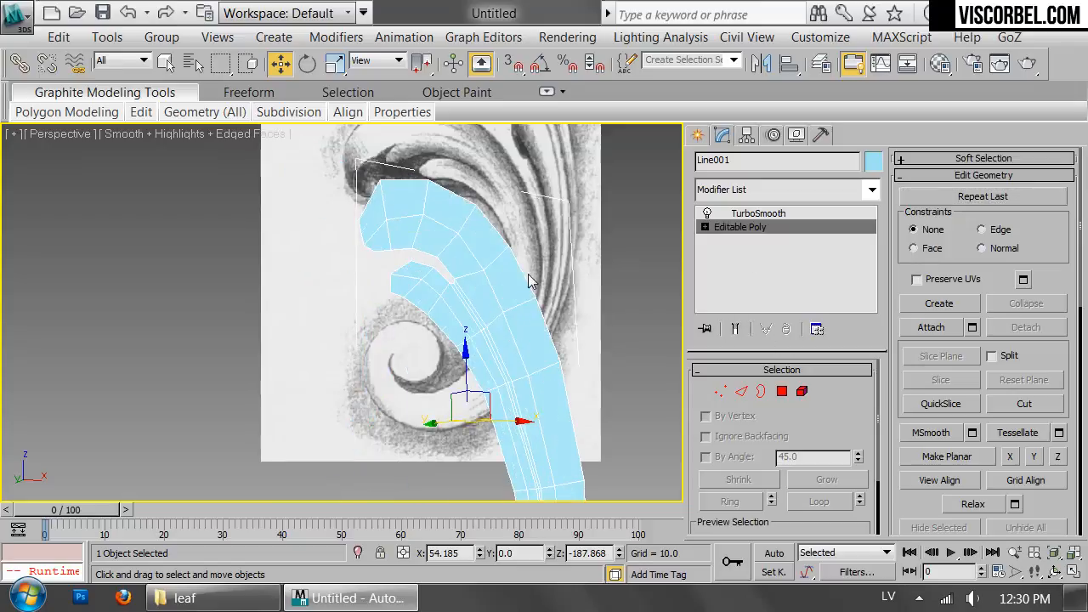
left_click(736, 329)
middle_click_drag(467, 312, 415, 182, "alt")
scroll(423, 208, "down", 2)
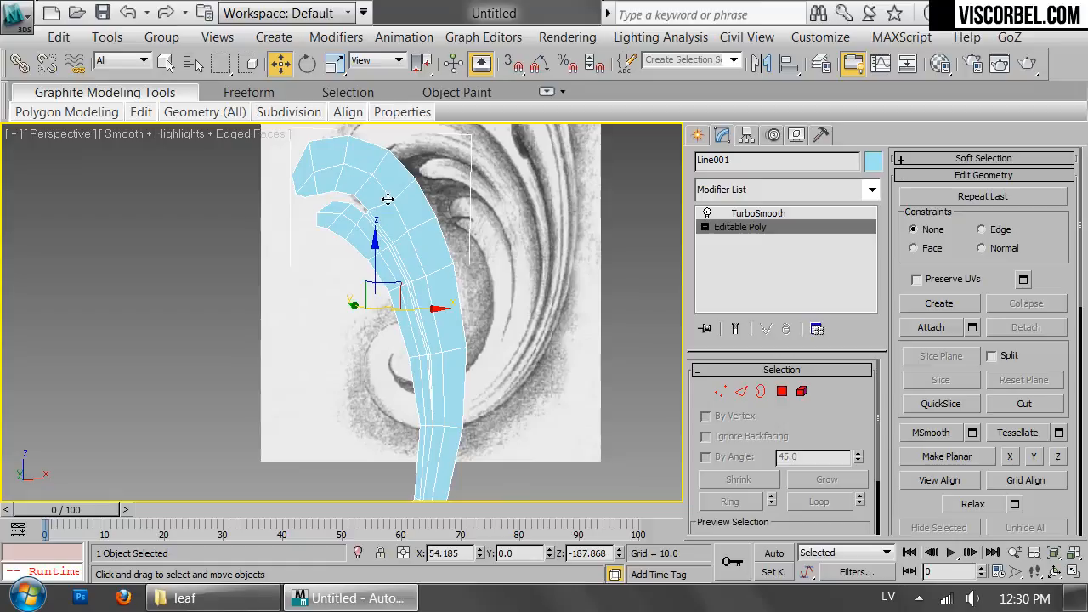
Step: Select the edges along the crease between the two tips and push them back in depth
scroll(376, 260, "up", 5)
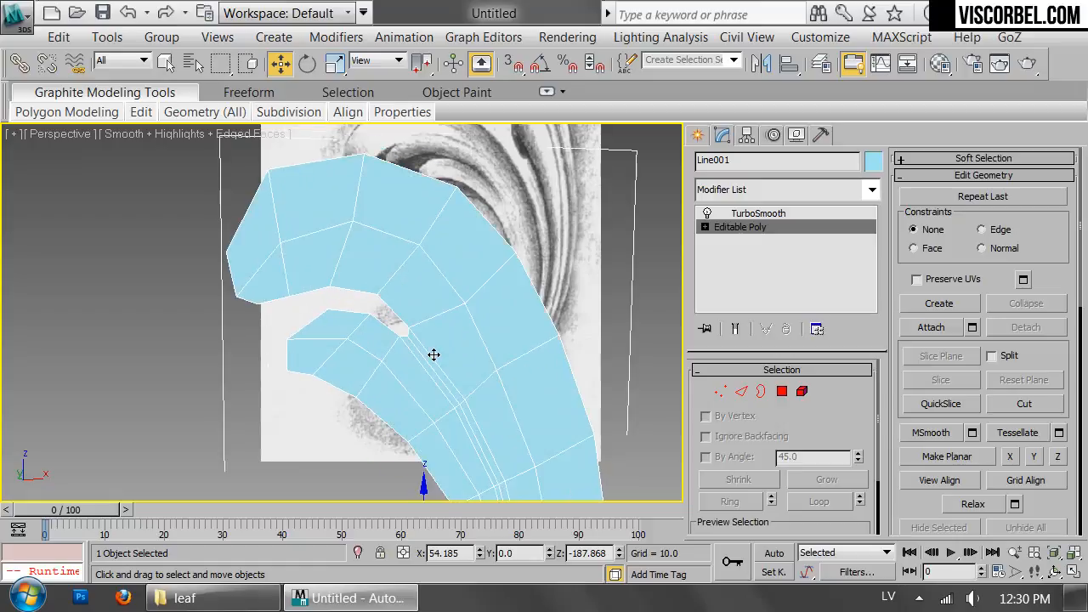
key("2")
left_click(426, 356)
double_click(463, 415)
middle_click_drag(501, 453, 494, 382)
left_click(465, 328, "ctrl")
left_click_drag(455, 384, 440, 371)
middle_click_drag(440, 371, 425, 321, "alt")
Step: Adjust the depth of a single vertex on the crease to blend it with the neighbouring edges
middle_click_drag(465, 402, 327, 295, "alt")
key("1")
left_click(357, 355)
left_click(348, 348)
left_click_drag(385, 353, 379, 350)
Step: Select the lengthwise middle edges of the upper tip and pull them forward to form a raised ridge
middle_click_drag(348, 297, 245, 247, "alt")
key("2")
left_click(244, 172)
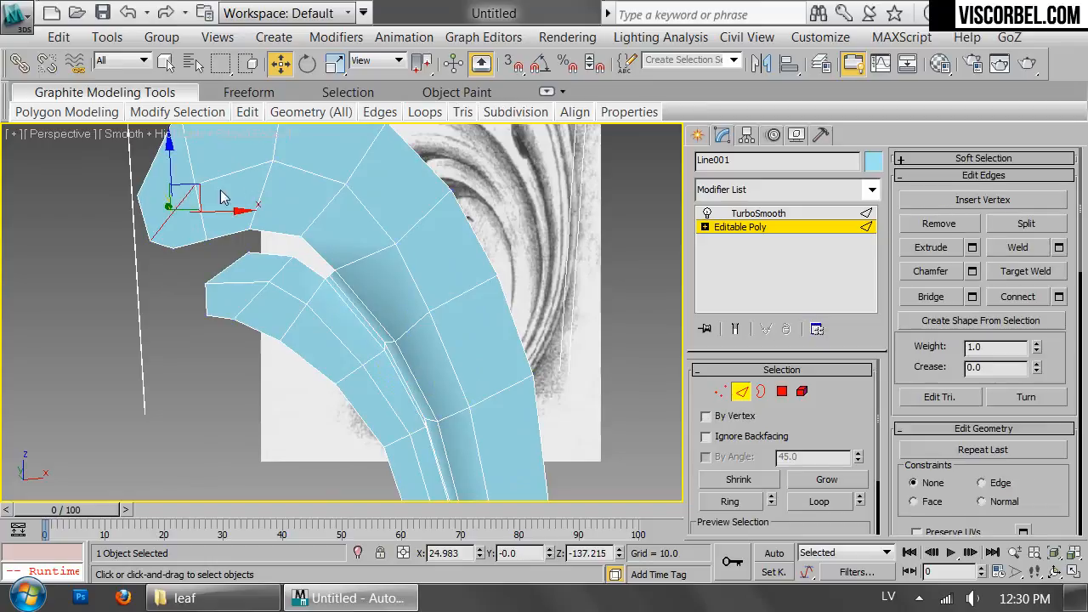
left_click(304, 172, "ctrl")
left_click(379, 222, "ctrl")
left_click(405, 264, "ctrl")
middle_click_drag(433, 269, 361, 175, "alt")
left_click_drag(339, 187, 317, 205)
Step: Pull a vertex just below the selected ridge edges forward to continue the upper tip's raised profile
middle_click_drag(438, 422, 342, 384, "alt")
key("1")
left_click(405, 370)
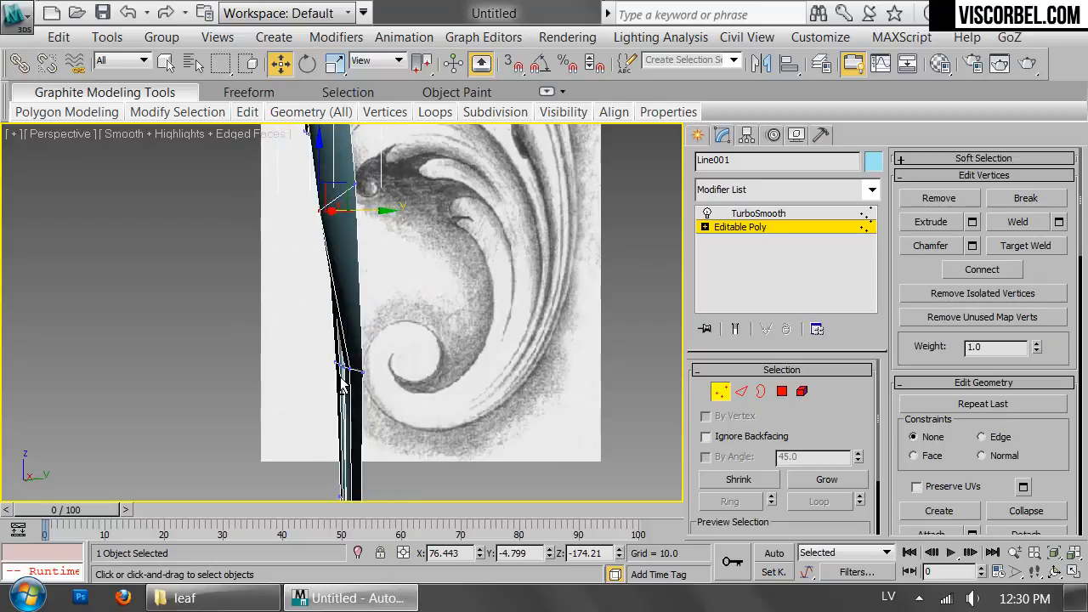
left_click(345, 369)
left_click_drag(357, 366, 345, 362)
Step: Select the lengthwise middle edges of the smaller tip and pull them forward into a raised ridge
middle_click_drag(339, 355, 201, 172, "alt")
scroll(202, 171, "up", 5)
key("2")
left_click(377, 294)
left_click(465, 318, "ctrl")
left_click(542, 382, "ctrl")
middle_click_drag(543, 327, 438, 353)
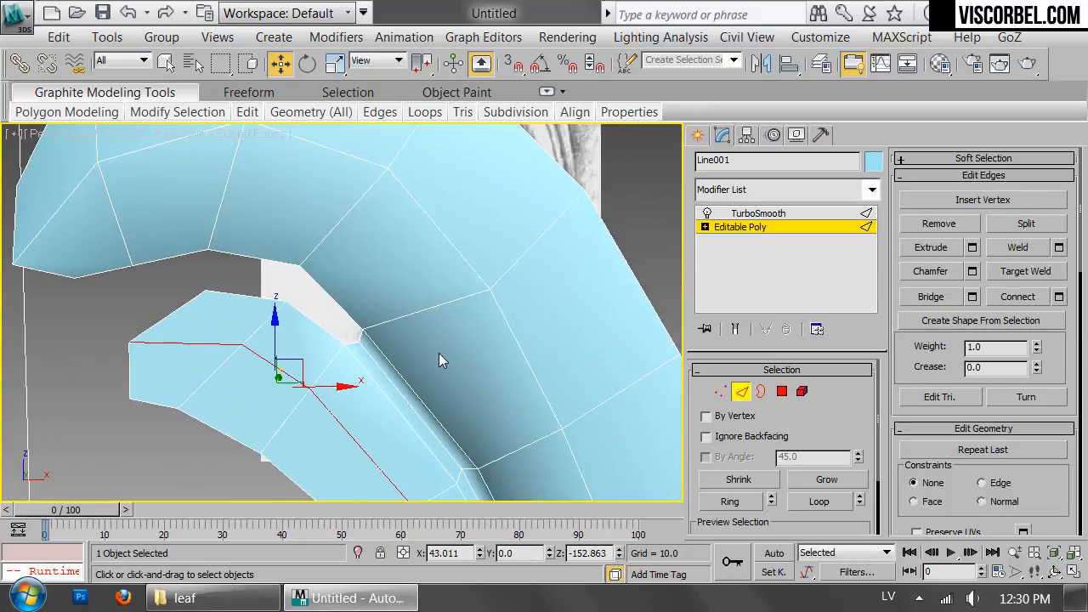
scroll(342, 345, "down", 5)
middle_click_drag(376, 328, 277, 360, "alt")
scroll(376, 322, "up", 5)
middle_click_drag(376, 322, 363, 357, "alt")
left_click_drag(321, 365, 293, 375)
Step: Shift two vertices below the smaller tip's ridge in depth to continue its raised profile down the stem
scroll(357, 297, "down", 5)
middle_click_drag(371, 307, 343, 308, "alt")
scroll(354, 282, "up", 6)
key("1")
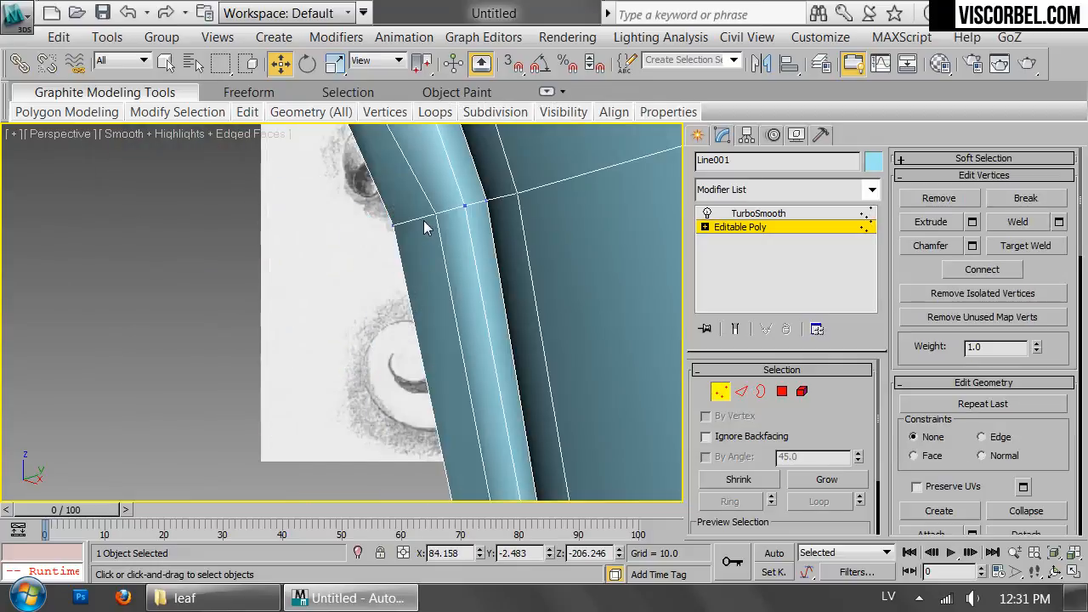
mouse_move(433, 217)
left_mouse_down()
mouse_move(454, 212)
mouse_move(438, 216)
left_mouse_up()
scroll(451, 272, "down", 5)
middle_click_drag(420, 289, 388, 272, "alt")
scroll(391, 276, "up", 5)
mouse_move(552, 354)
left_mouse_down()
mouse_move(573, 352)
mouse_move(537, 353)
left_mouse_up()
Step: Pull one more vertex farther down the smaller ridge forward so it blends into the stem
scroll(477, 364, "down", 5)
middle_click_drag(382, 348, 463, 174, "alt")
scroll(440, 376, "up", 3)
scroll(515, 416, "down", 2)
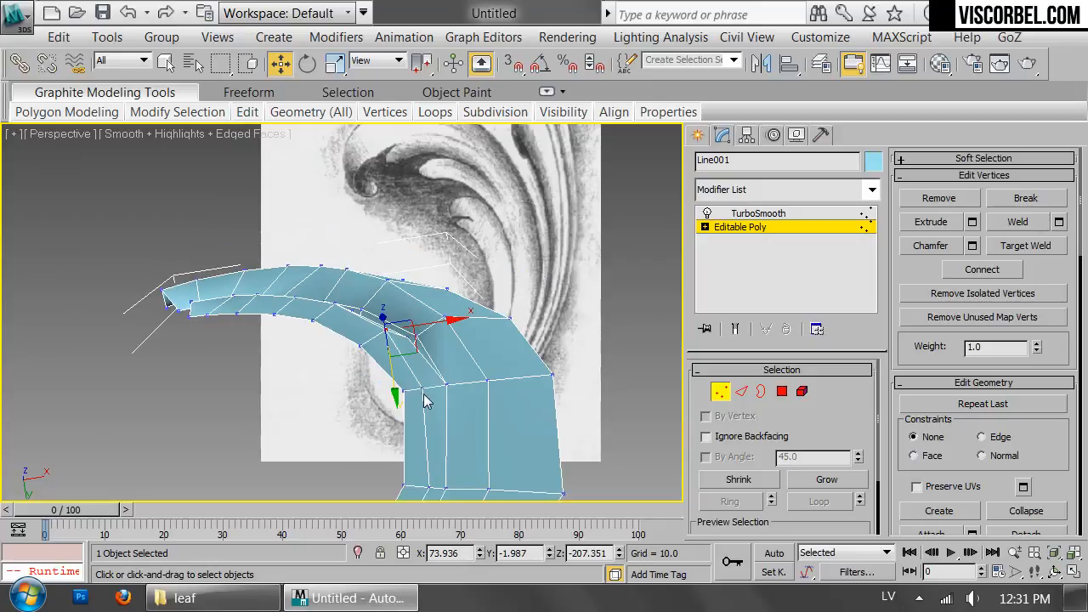
left_click_drag(418, 390, 415, 372)
Step: Move the end vertex of the upper tip forward in the top view to give the tip depth
scroll(332, 219, "down", 2)
middle_click_drag(331, 219, 388, 420)
middle_click_drag(306, 170, 327, 207)
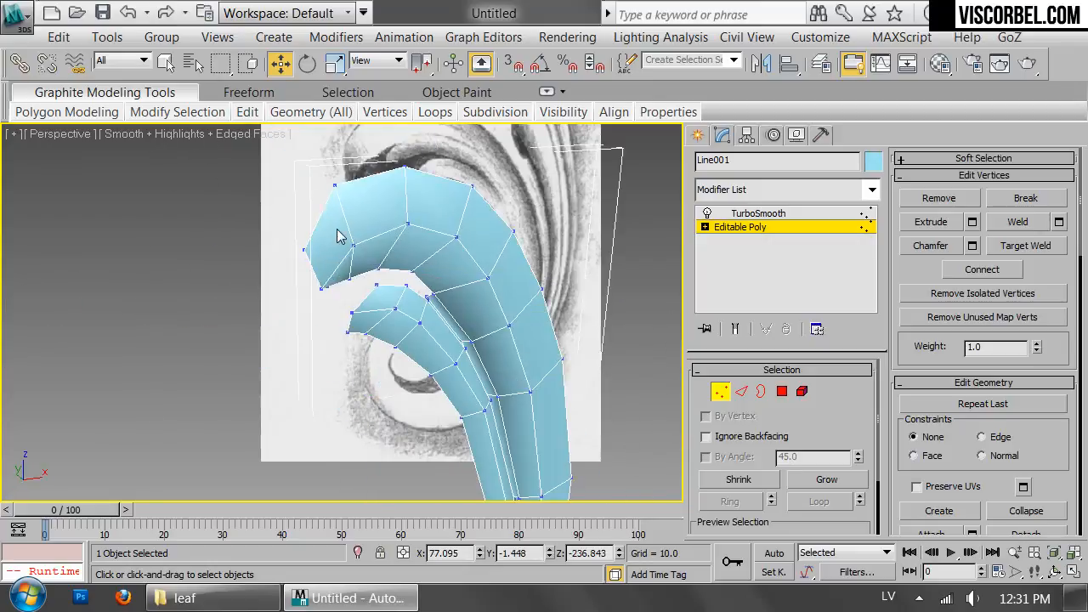
left_click(305, 249)
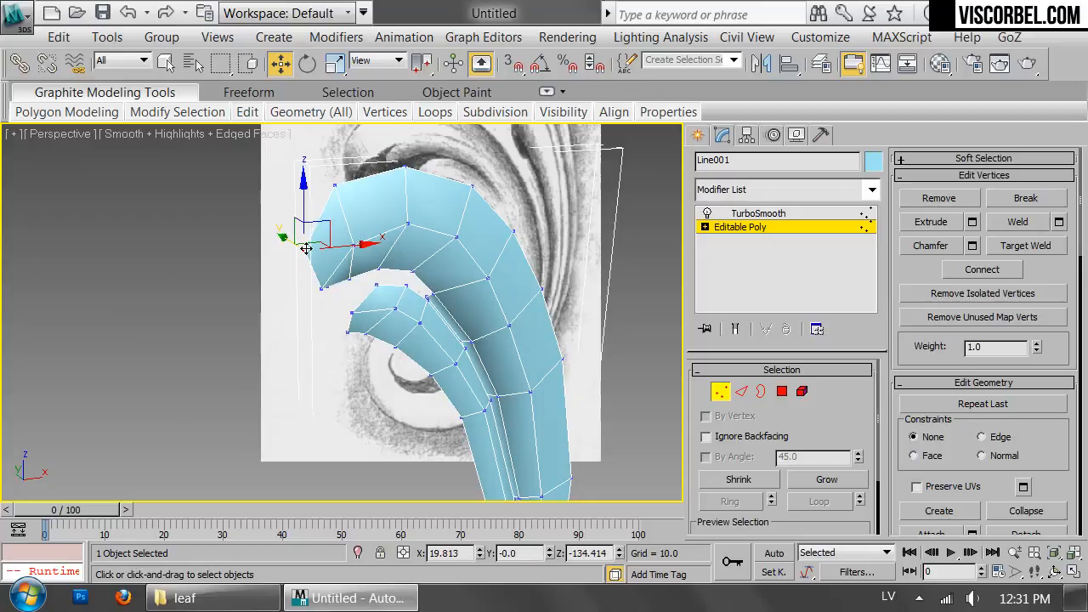
key("t")
scroll(364, 281, "up", 5)
left_click_drag(401, 345, 379, 414)
scroll(443, 334, "up", 3)
left_click(459, 376)
Step: Leave vertex editing and examine the smoothed lobe without edged faces in the perspective view
key("p")
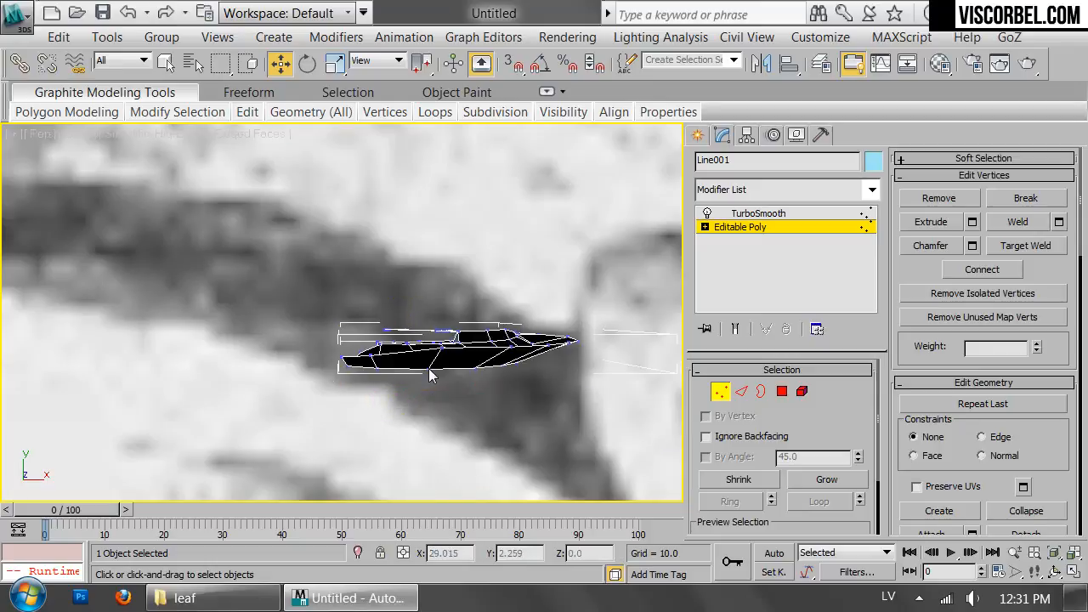
mouse_move(433, 347)
middle_mouse_down("alt")
mouse_move(439, 372)
mouse_move(430, 340)
middle_mouse_up("alt")
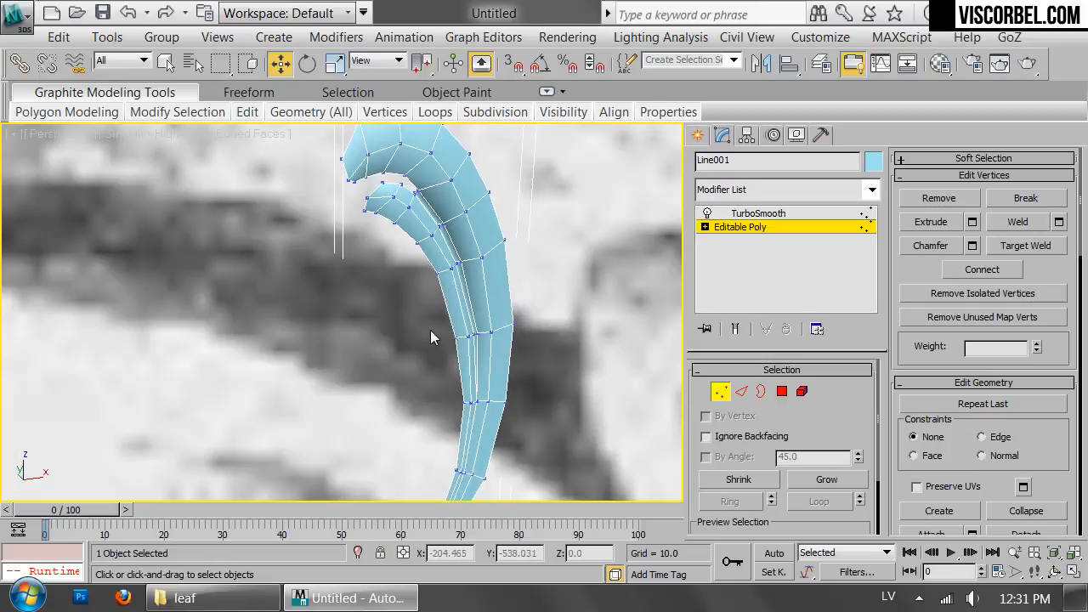
scroll(430, 334, "down", 2)
key("1")
left_click(518, 327)
middle_click_drag(517, 327, 487, 260, "alt")
key("F4")
left_click(504, 313)
scroll(287, 128, "up", 4)
Step: Extrude the lobe's open outer border backward in the top view and scale its new edge flat along Y
left_click(761, 226)
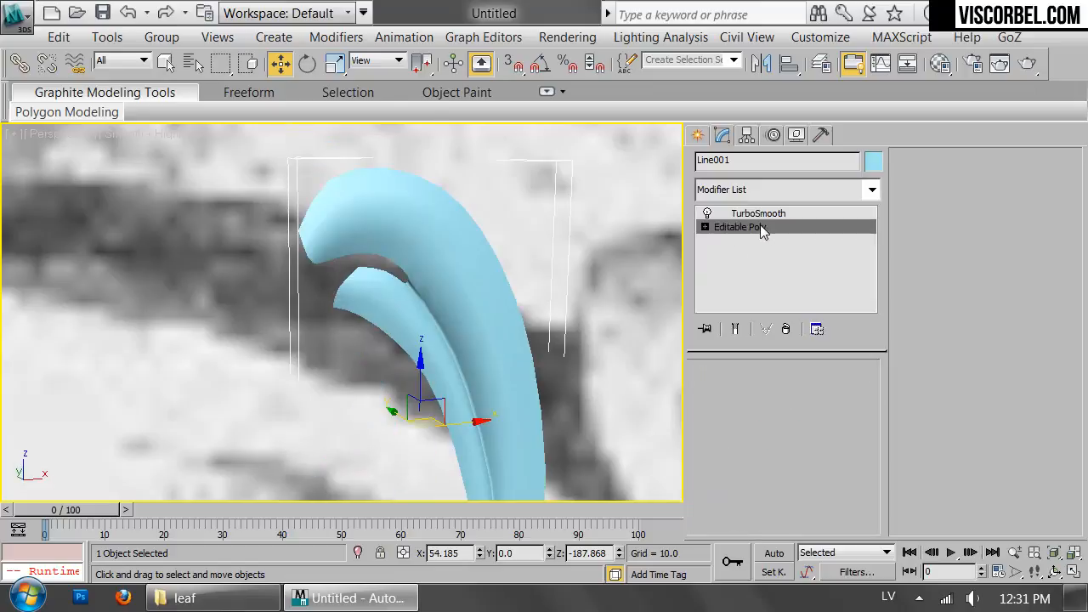
middle_click_drag(570, 247, 425, 288, "alt")
mouse_move(234, 271)
middle_mouse_down("alt")
mouse_move(165, 260)
mouse_move(340, 255)
mouse_move(478, 267)
middle_mouse_up("alt")
key("3")
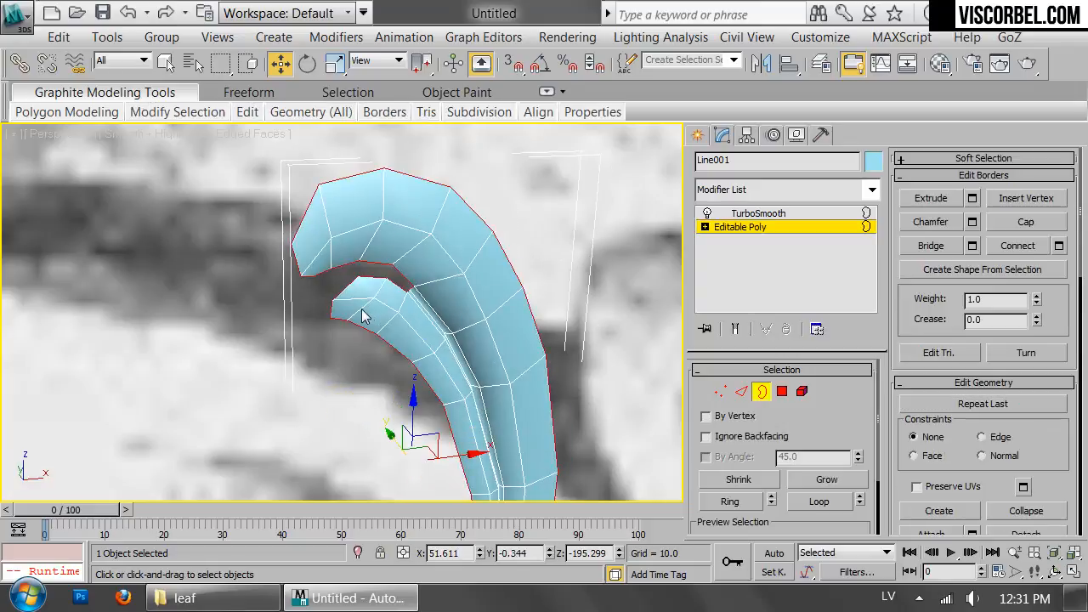
key("t")
middle_click_drag(542, 372, 356, 366)
middle_click_drag(459, 347, 366, 363)
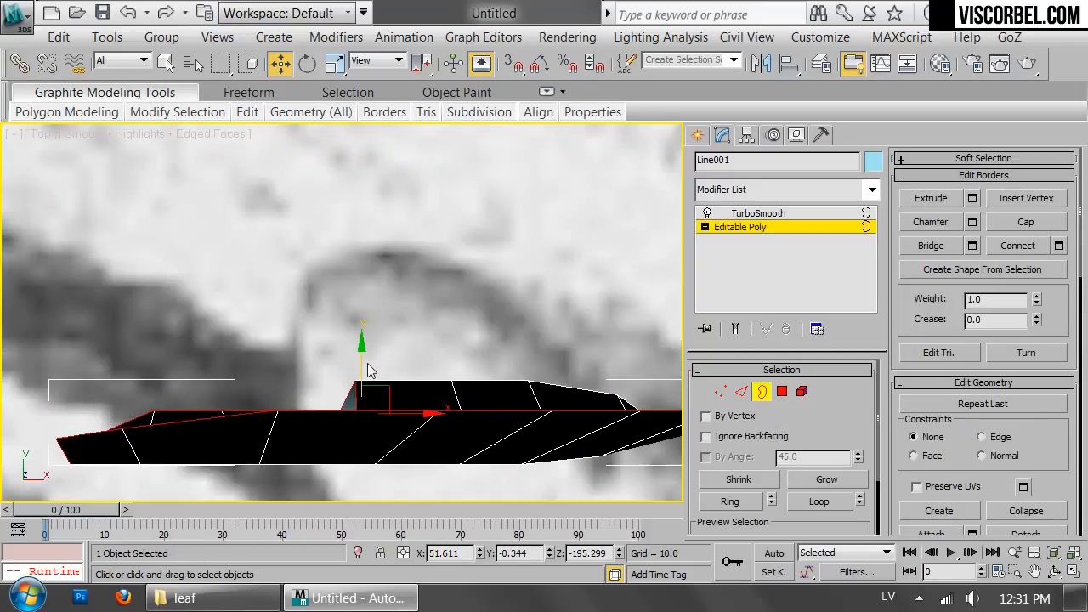
left_click_drag(362, 367, 374, 284, "shift")
key("r")
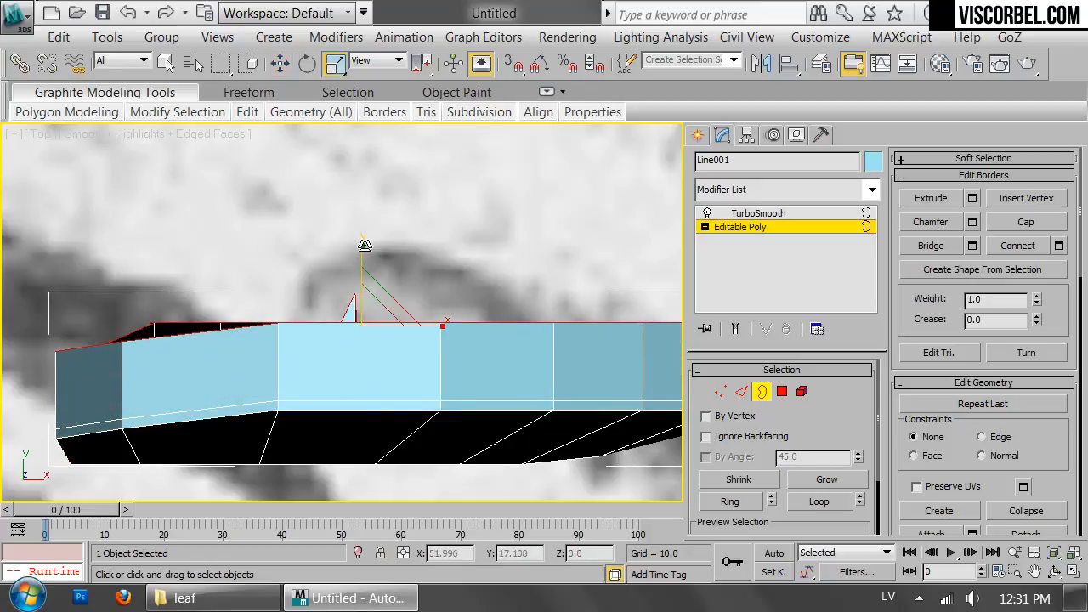
left_click_drag(364, 245, 359, 102)
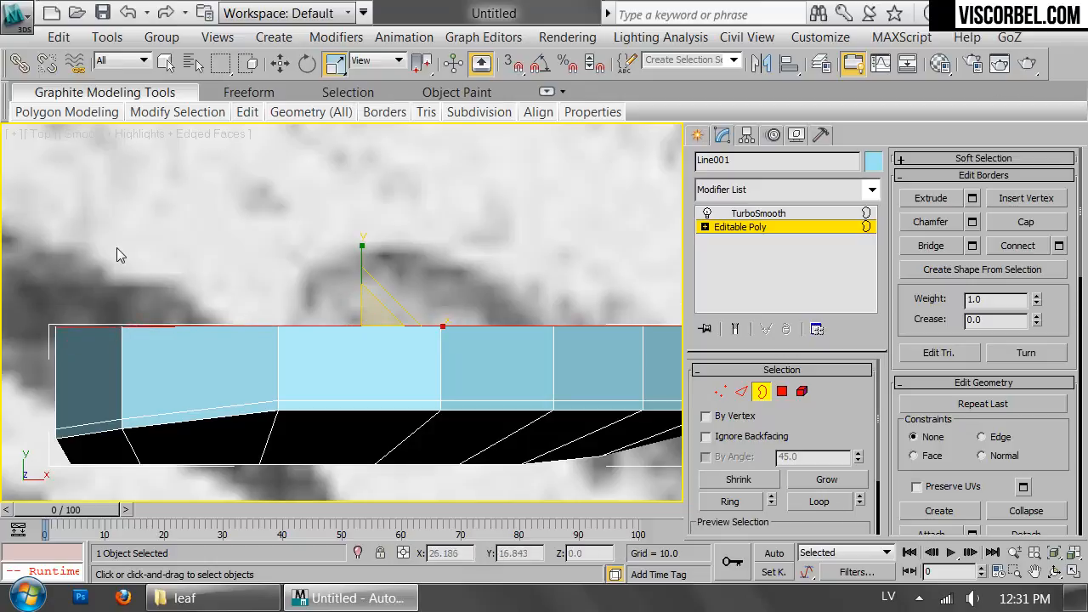
right_click(331, 65)
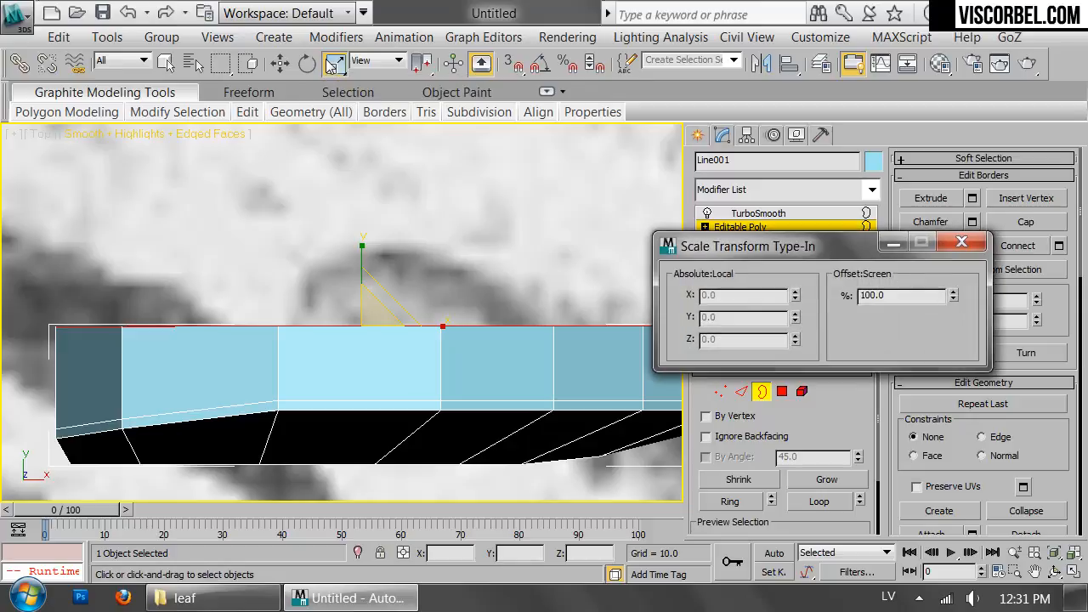
key("r")
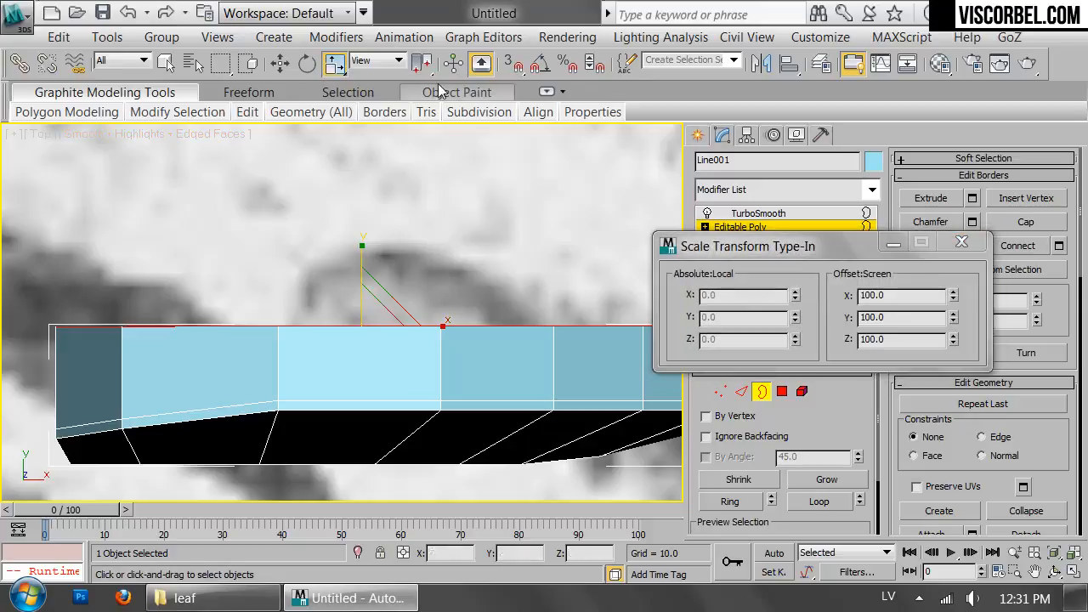
left_click(954, 322)
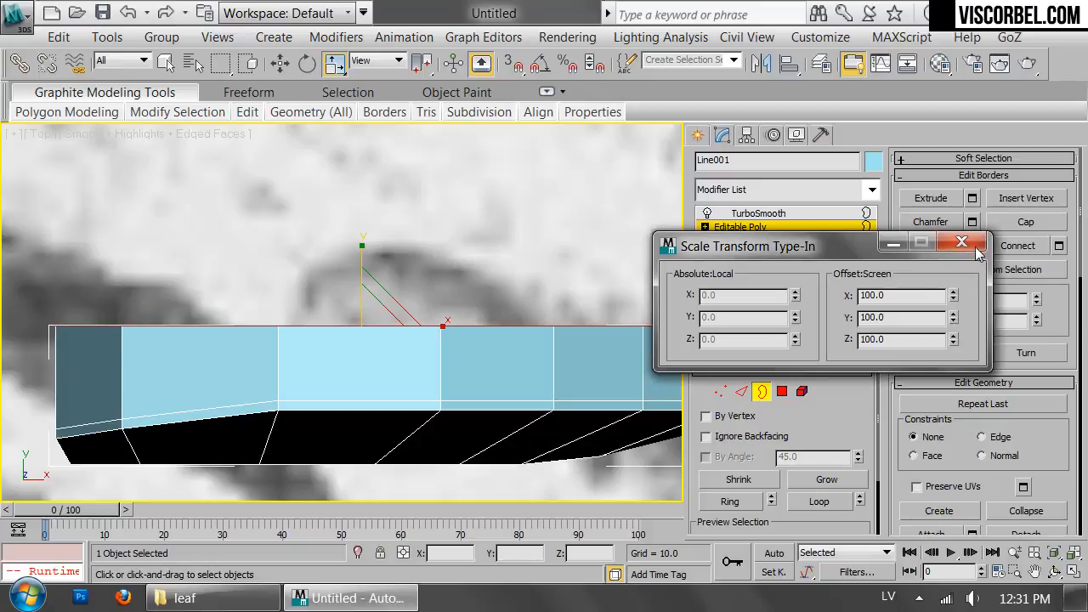
left_click(962, 243)
Step: Leave sub-object editing and examine the thickened, smoothed lobe without edged faces in the perspective view
scroll(510, 323, "down", 6)
scroll(408, 319, "up", 4)
middle_click_drag(391, 371, 453, 213, "alt")
middle_click_drag(476, 280, 429, 266, "alt")
key("1")
key("1")
left_click(505, 272)
scroll(506, 271, "down", 2)
key("F4")
scroll(441, 322, "down", 2)
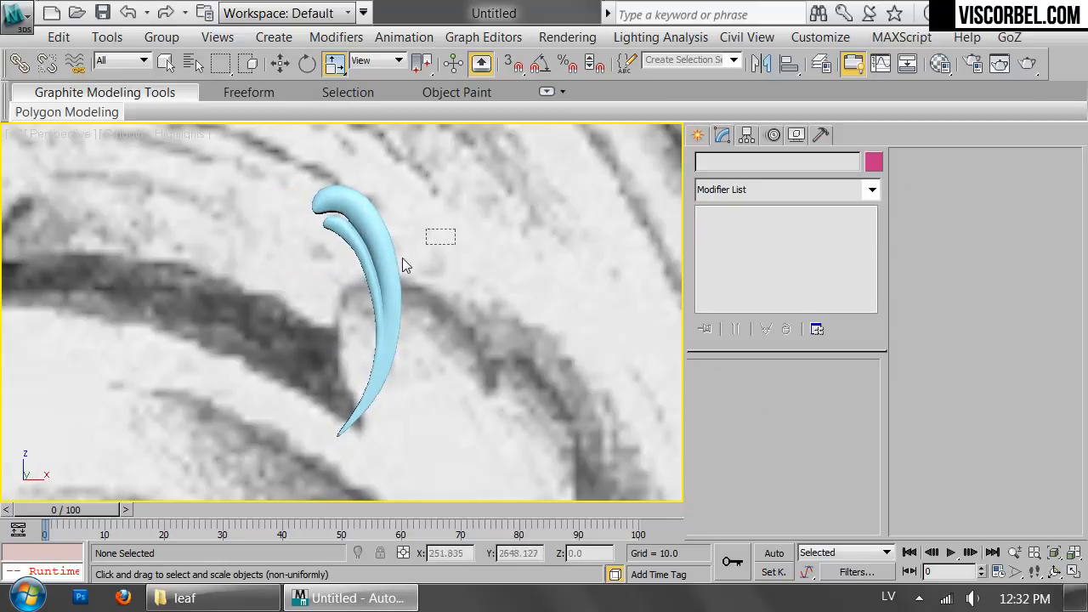
Step: Select the smoothed lobe and show it over the reference drawing in the front view
left_click(387, 268)
key("f")
scroll(531, 180, "up", 5)
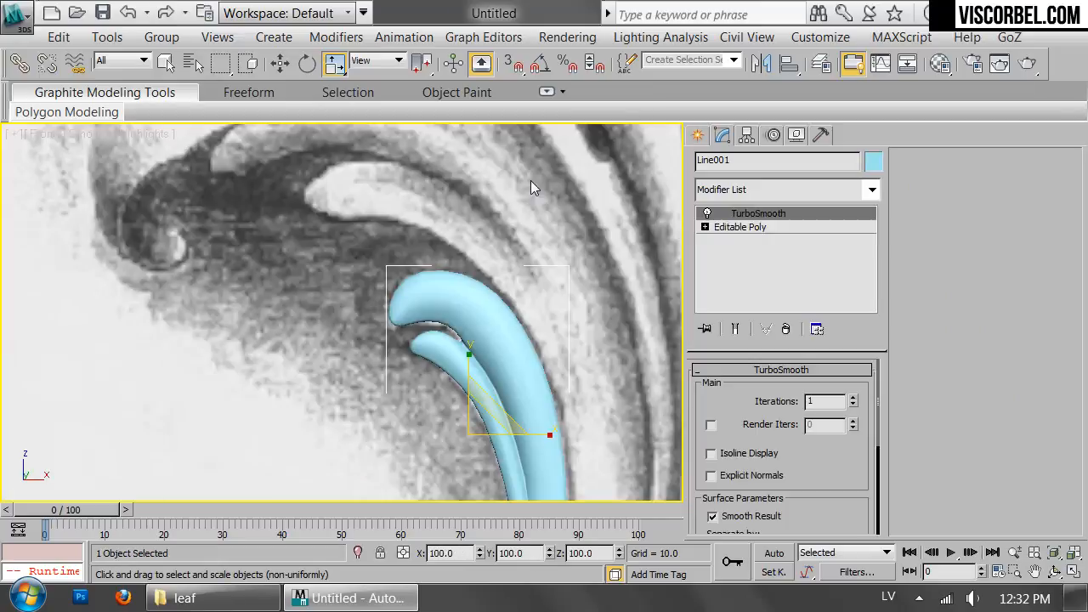
Step: Move the vertex at the notch between the two lobe tips slightly down in the front view and leave vertex editing
scroll(530, 187, "up", 2)
left_click(747, 227)
scroll(483, 255, "up", 3)
key("1")
scroll(379, 287, "up", 2)
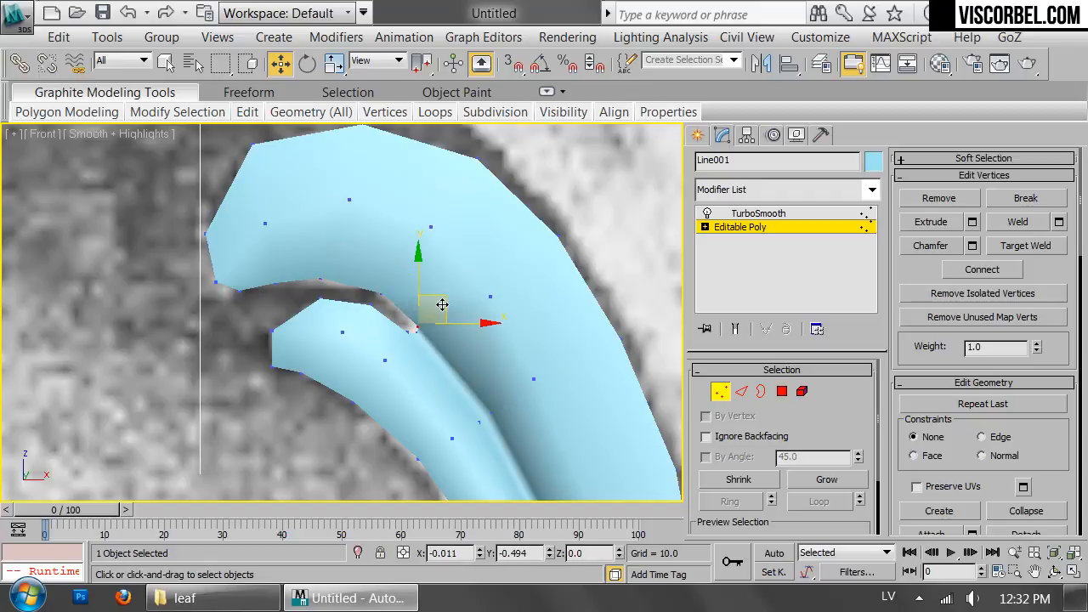
key("1")
left_click(609, 193)
scroll(570, 360, "down", 3)
middle_click_drag(570, 359, 440, 199)
scroll(521, 301, "down", 2)
scroll(440, 199, "down", 3)
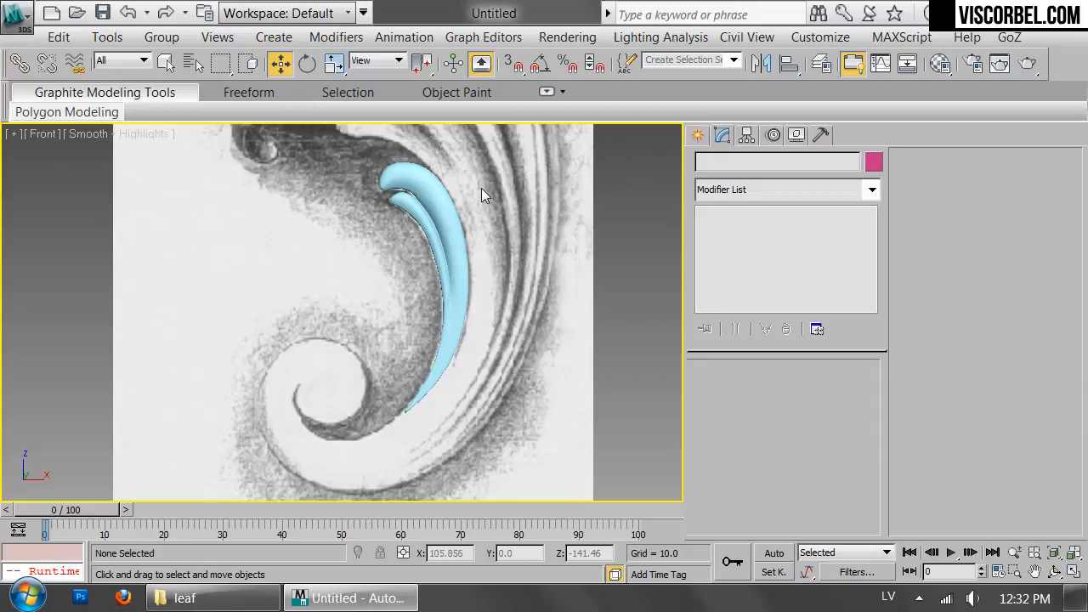
Step: Reposition the small lobe tip's upper-edge and ridge vertices in the Editable Poly to follow the drawing, and leave vertex editing
scroll(479, 195, "up", 4)
scroll(549, 235, "up", 5)
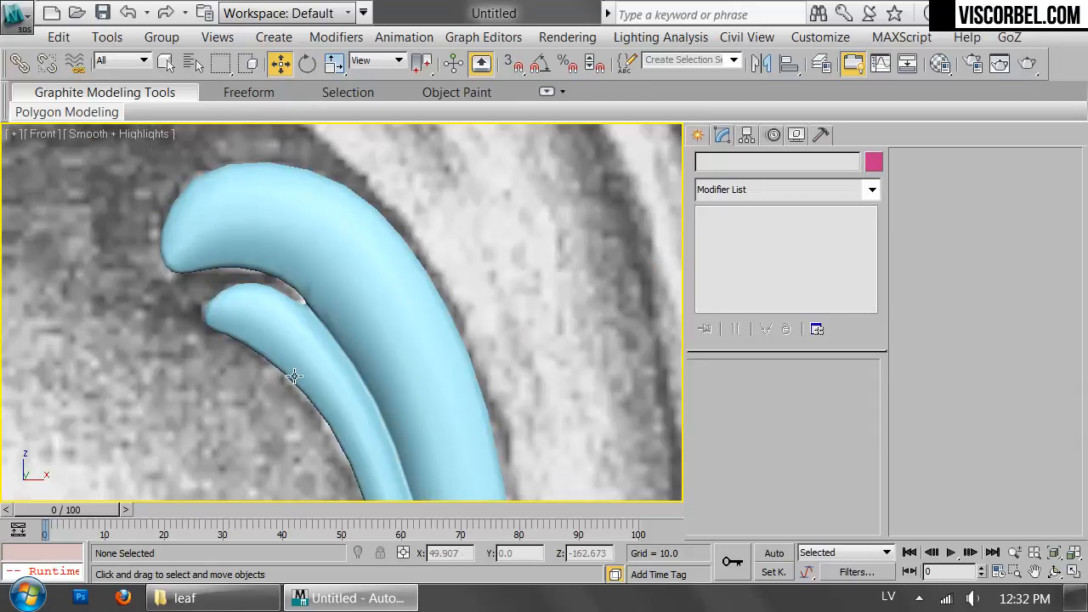
left_click(344, 340)
left_click(778, 226)
scroll(301, 243, "up", 4)
key("1")
left_click_drag(223, 348, 271, 353)
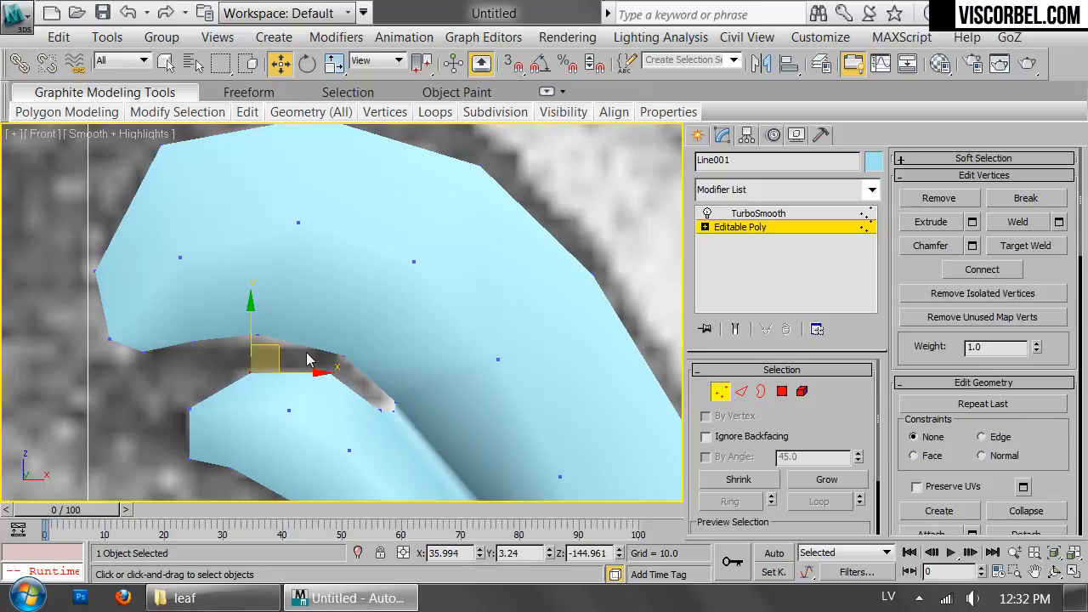
left_click_drag(340, 393, 341, 391)
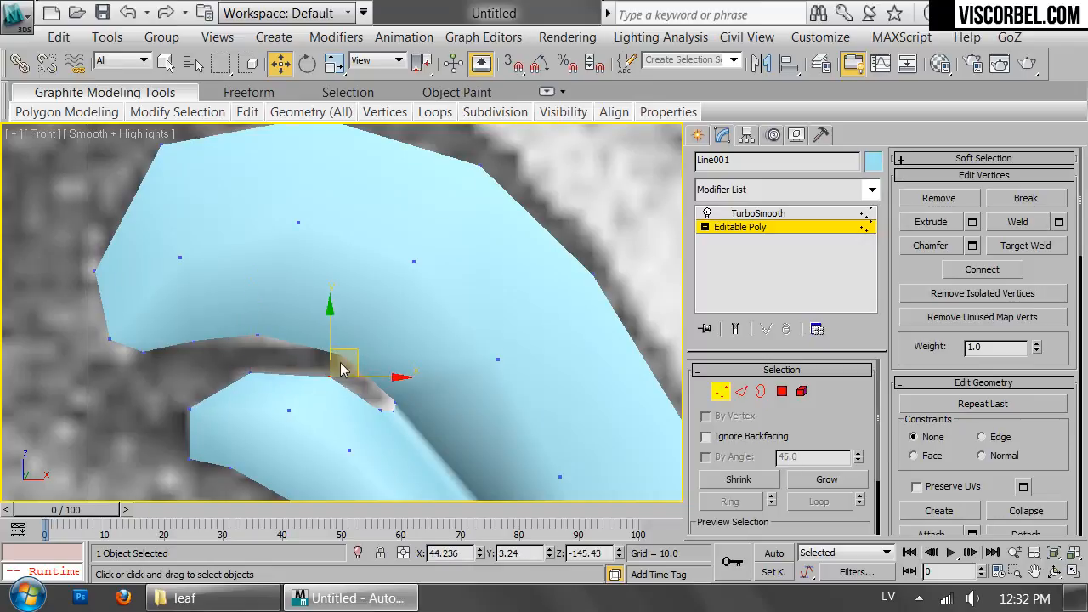
left_click_drag(309, 434, 306, 429)
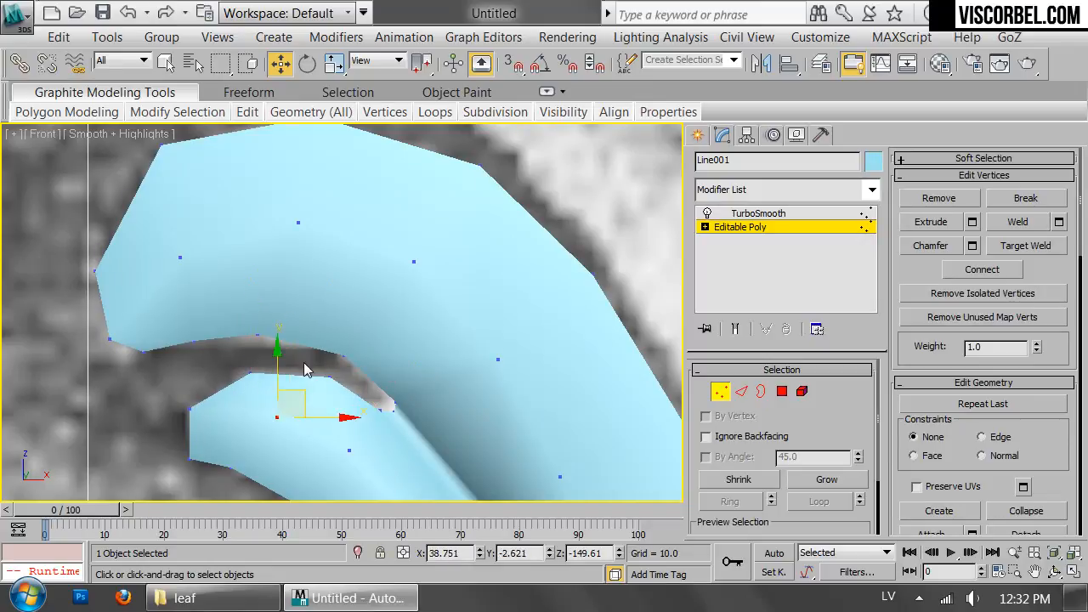
scroll(391, 374, "down", 4)
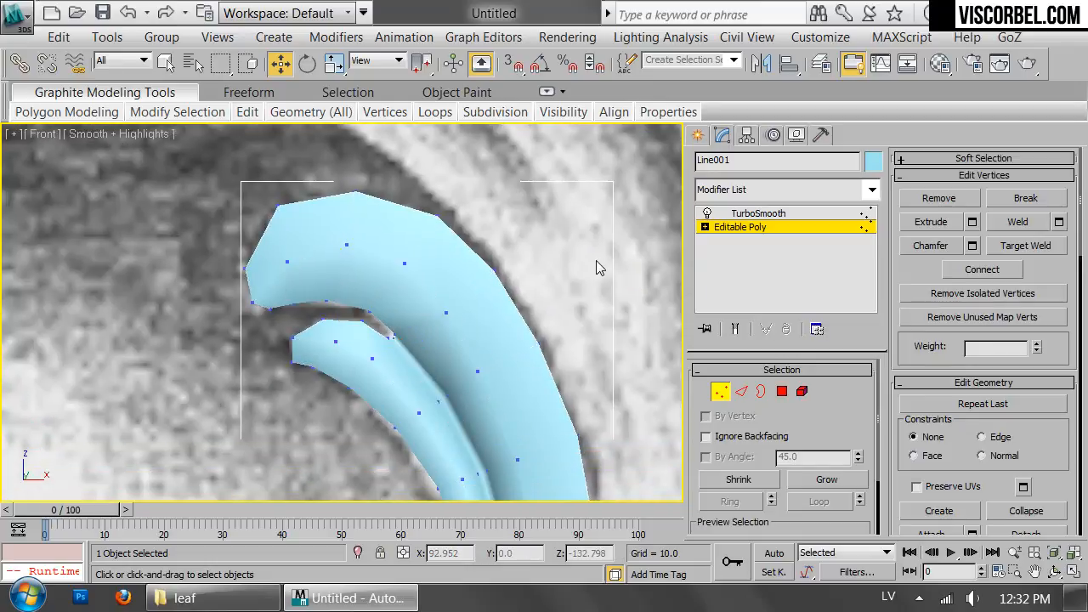
scroll(585, 342, "down", 2)
key("1")
left_click(565, 288)
Step: Apply a Cap Holes modifier above TurboSmooth to close the lobe's open back, and inspect it in the perspective view
scroll(604, 399, "down", 4)
middle_click_drag(604, 398, 339, 195)
left_click(428, 261)
key("p")
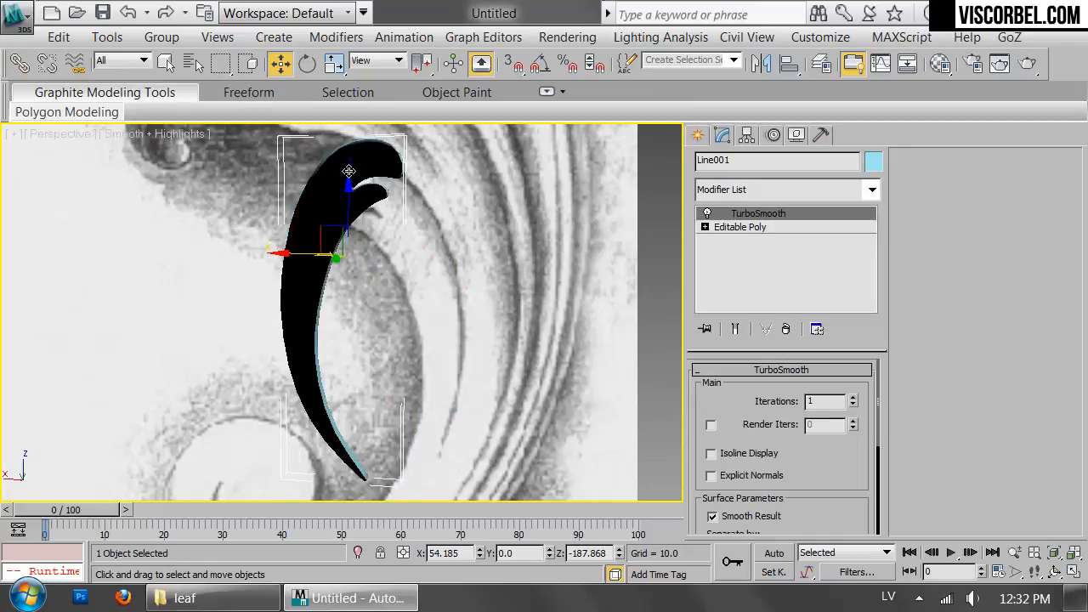
middle_click_drag(285, 301, 365, 255, "alt")
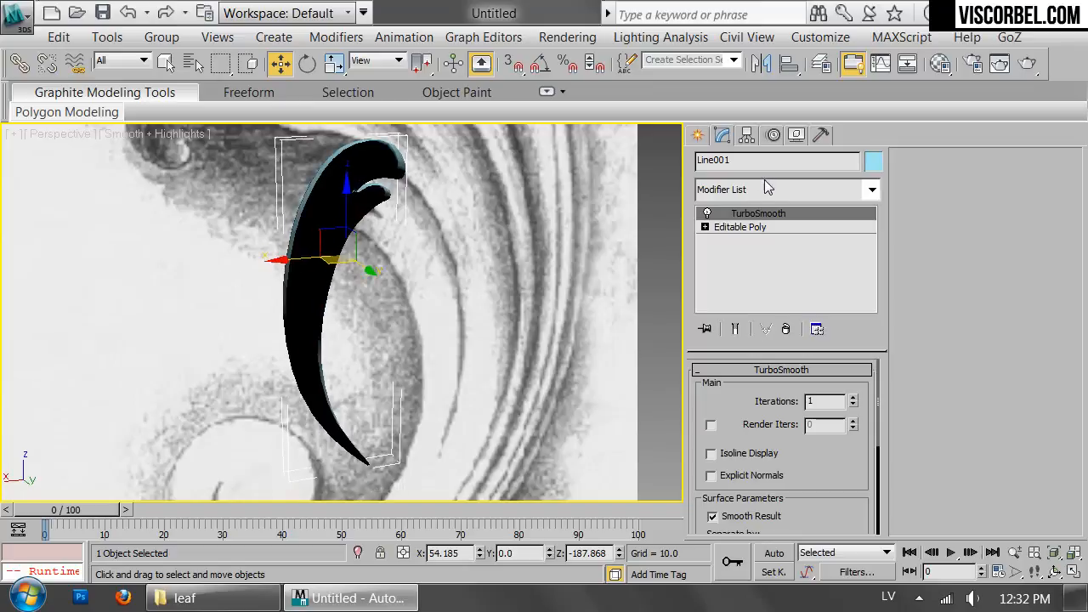
left_click(767, 185)
scroll(753, 170, "down", 2)
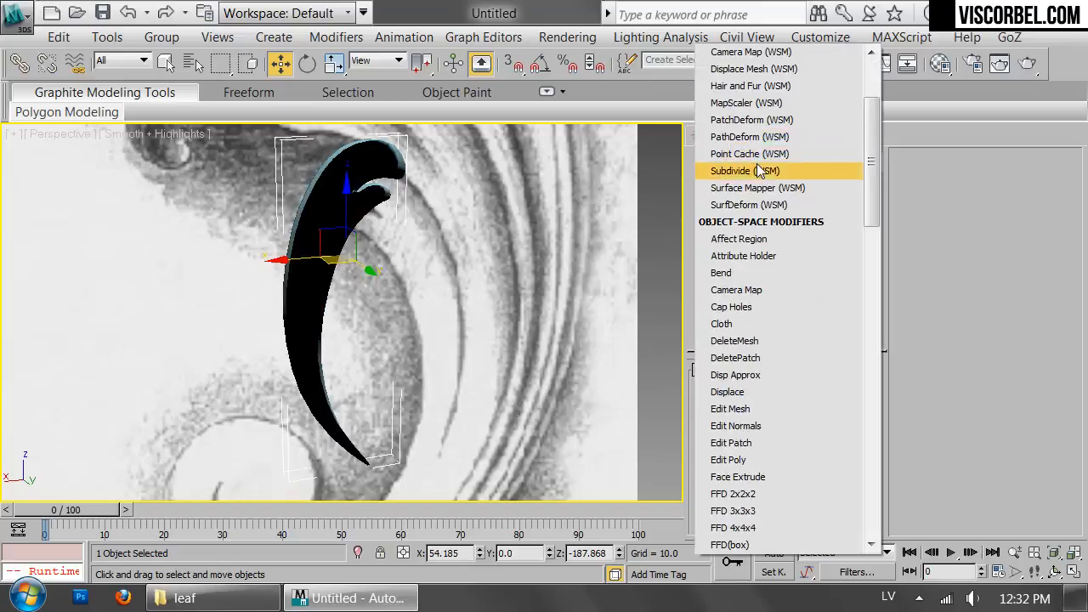
left_click(748, 307)
left_click(510, 288)
middle_click_drag(433, 229, 385, 285, "alt")
middle_click_drag(385, 345, 399, 328, "alt")
middle_click_drag(301, 226, 296, 256)
scroll(334, 269, "up", 4)
left_click(367, 258)
Step: Shift the large lobe's ridge vertices slightly toward the inner crease in the Editable Poly, and leave vertex editing
key("f")
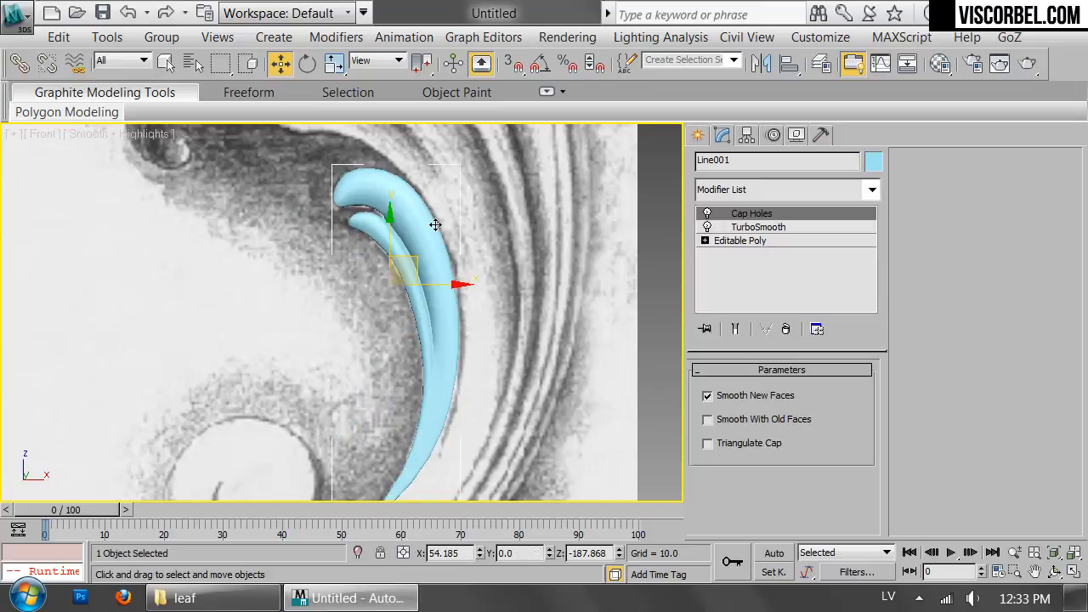
scroll(425, 241, "up", 4)
middle_click_drag(425, 240, 437, 366)
left_click(769, 243)
scroll(292, 263, "up", 3)
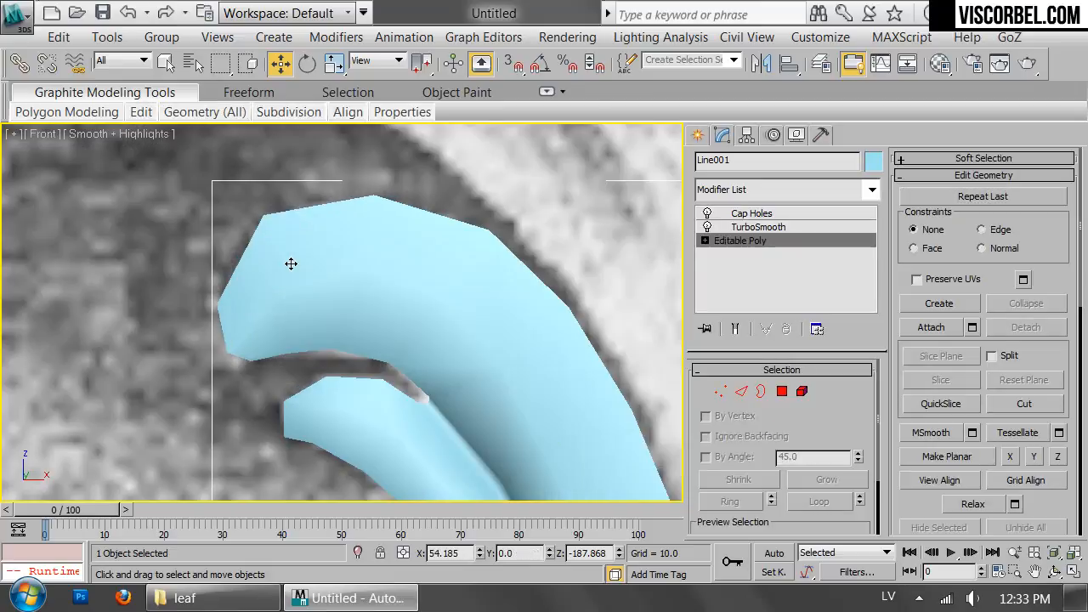
key("1")
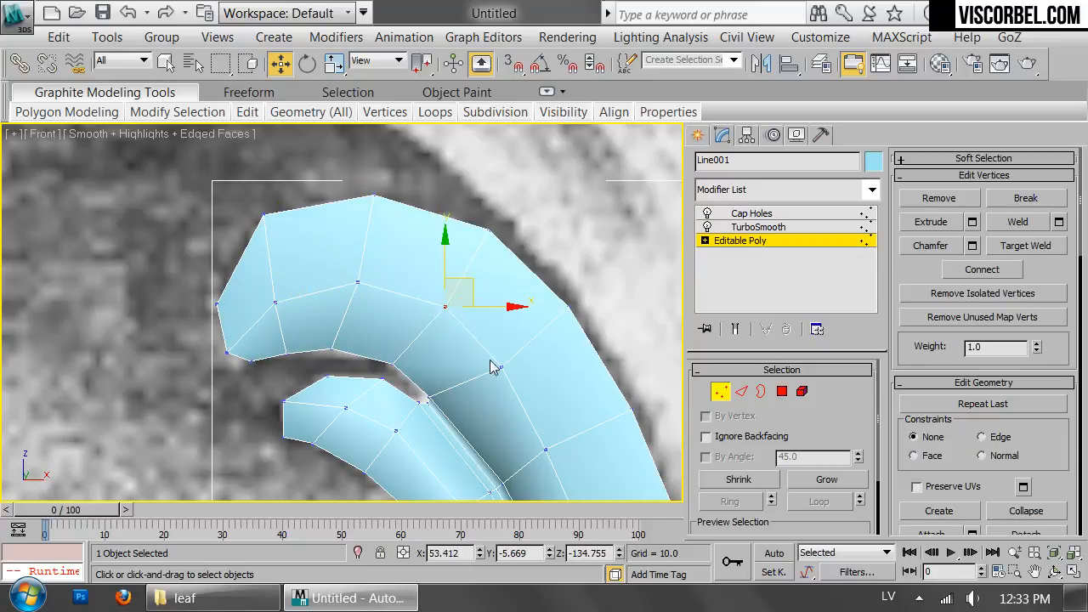
middle_click_drag(544, 388, 512, 345)
key("p")
key("z")
scroll(334, 257, "down", 5)
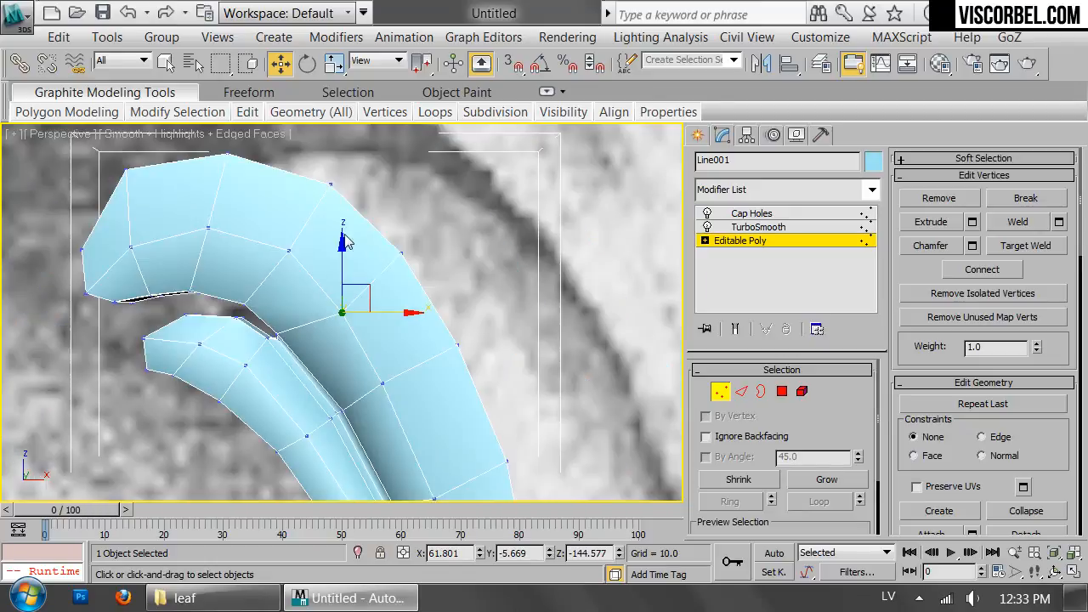
key("1")
left_click(506, 250)
scroll(421, 270, "down", 6)
key("F4")
middle_click_drag(421, 324, 389, 314)
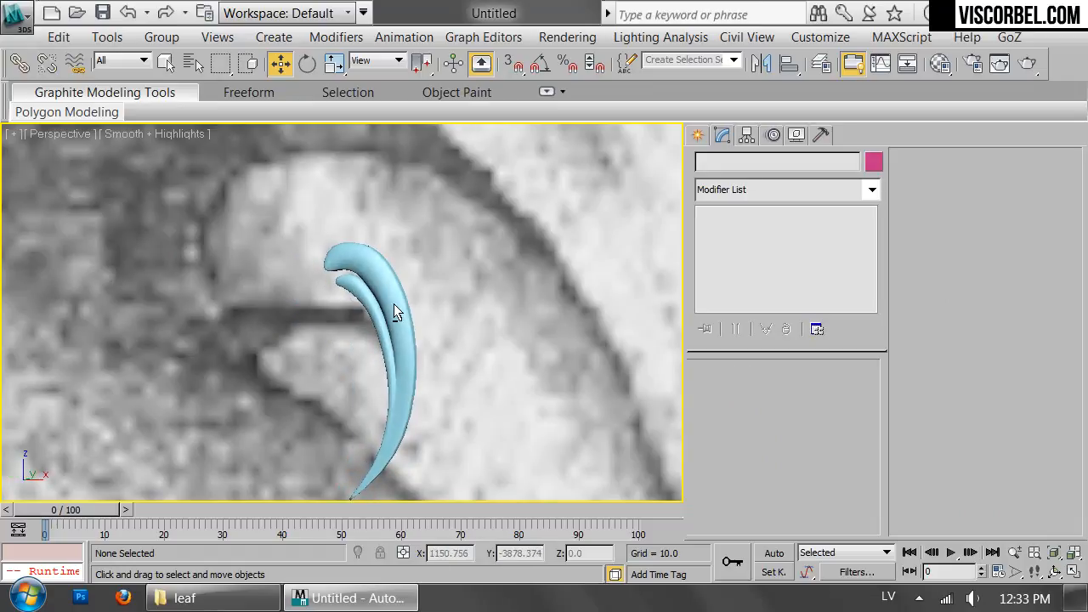
Step: Insert an Edit Poly modifier directly above the lobe's Editable Poly and display edged faces
left_click(394, 306)
key("z")
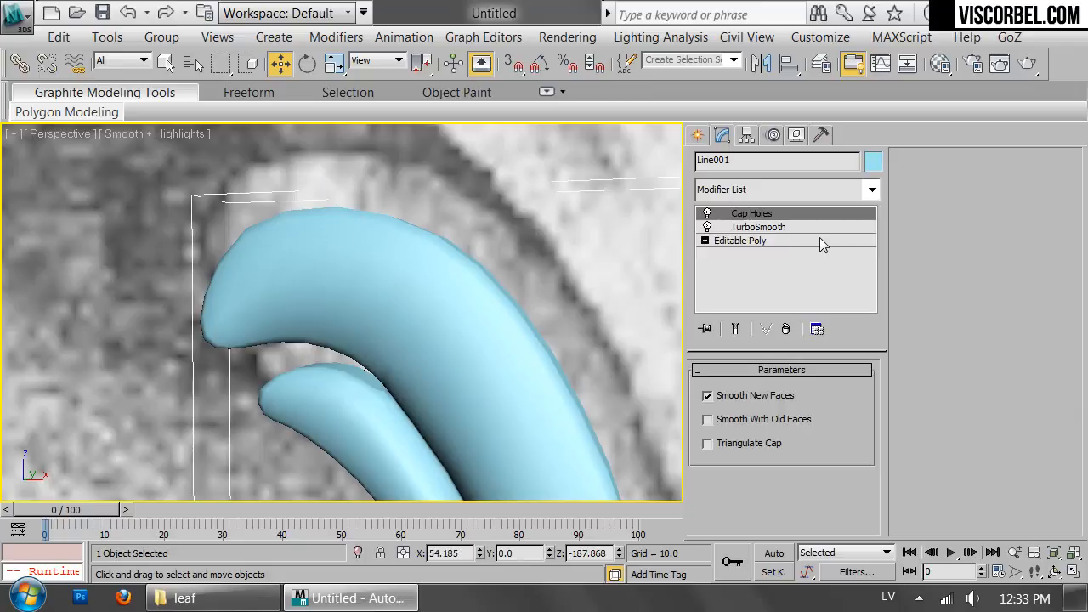
left_click(789, 241)
left_click(781, 191)
scroll(765, 187, "down", 10)
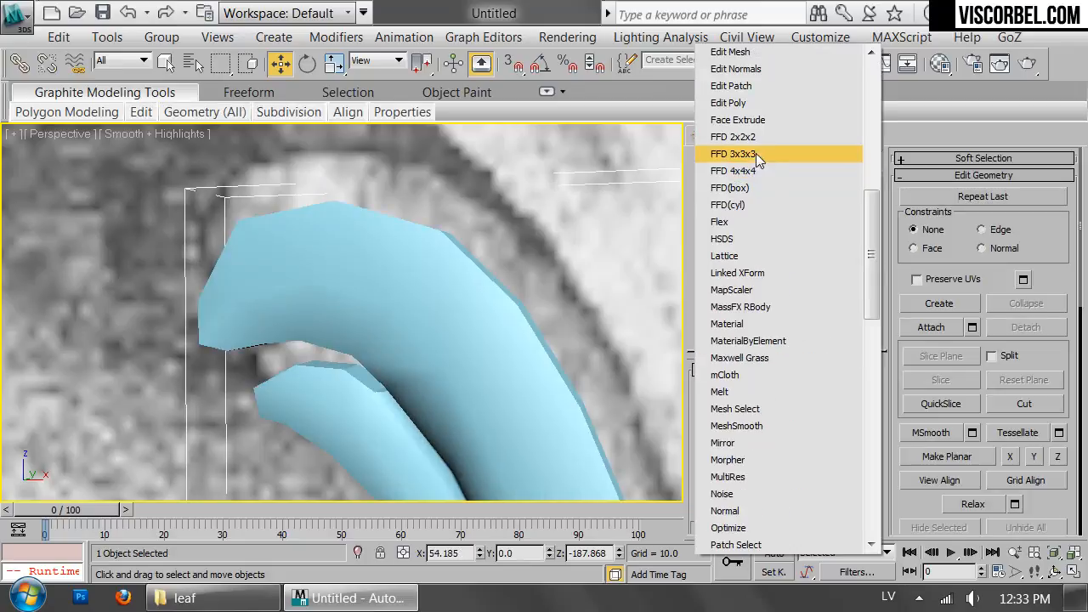
left_click(746, 103)
key("F4")
Step: Select the edge loop along the large lobe's ridge and chamfer it by 1.0 with 1 segment
middle_click_drag(360, 323, 495, 272, "alt")
key("2")
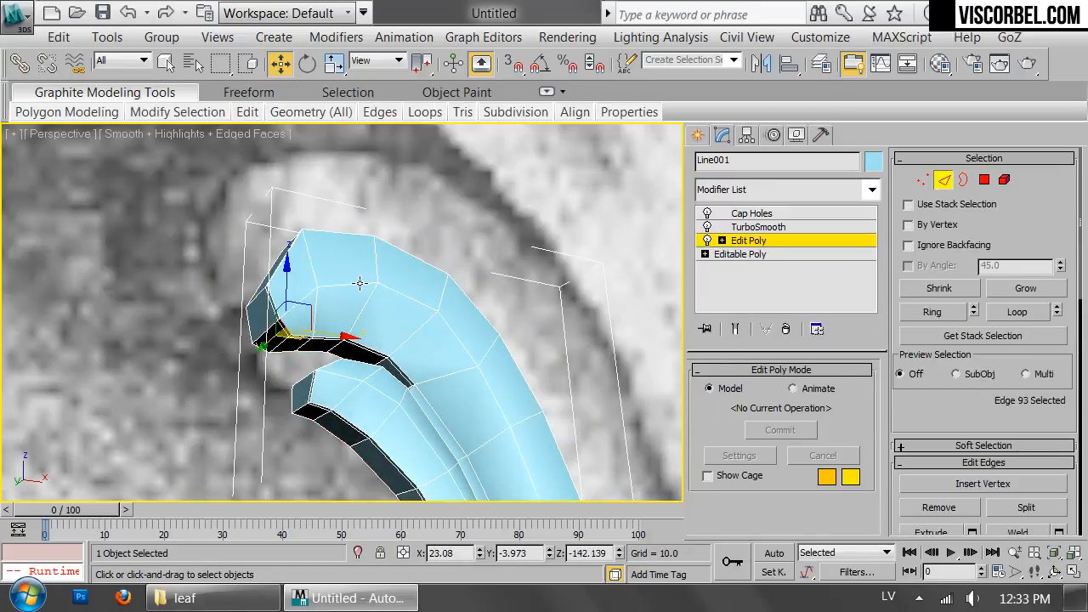
left_click(1013, 315)
middle_click_drag(425, 399, 374, 114, "alt")
scroll(374, 115, "down", 3)
scroll(482, 330, "down", 4)
scroll(437, 236, "up", 5)
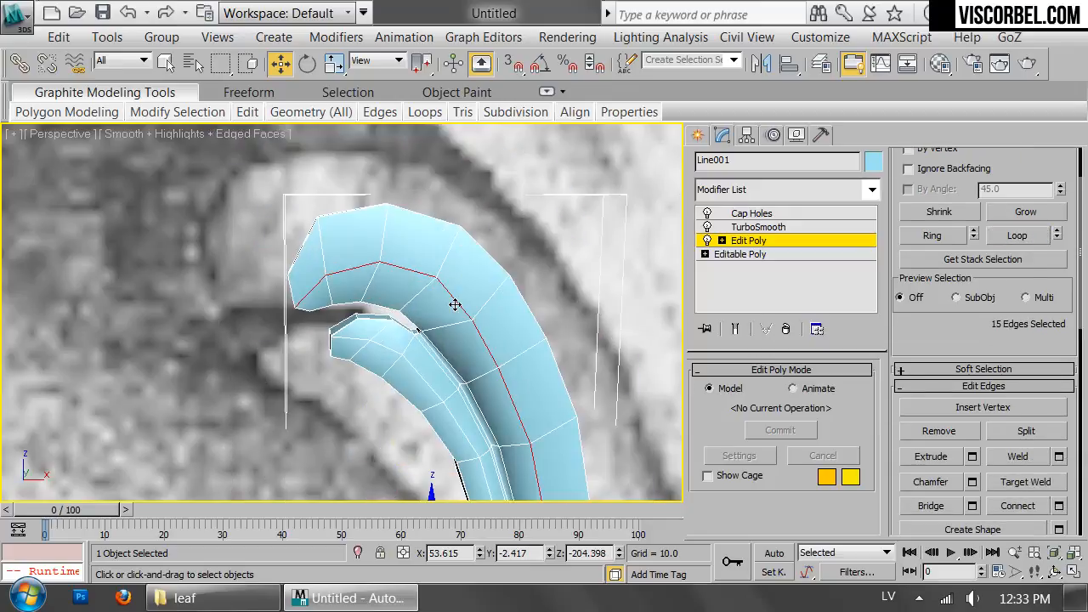
right_click(449, 291)
left_click(346, 394)
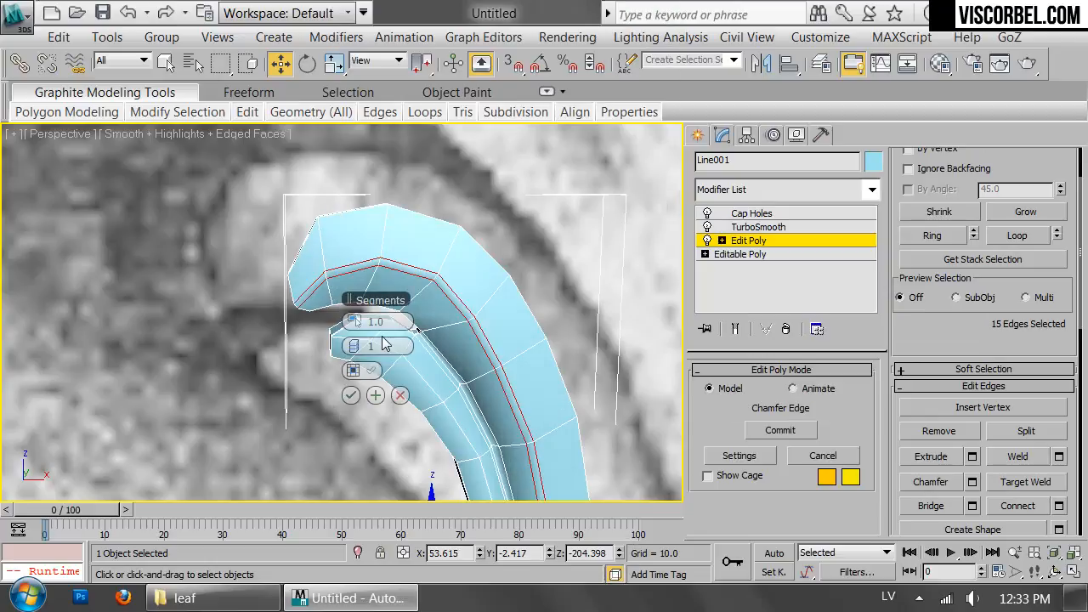
left_click(350, 395)
left_click(272, 442)
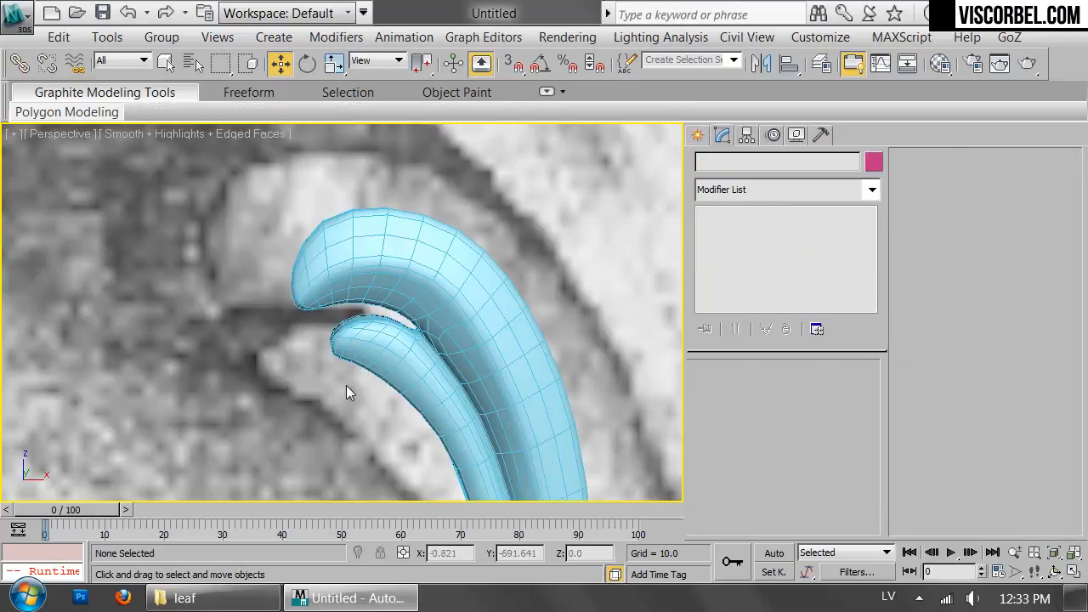
Step: Shift paired vertices of the chamfered ridge slightly in the front view within Edit Poly, and leave vertex editing
scroll(346, 385, "down", 5)
key("f")
scroll(462, 331, "up", 4)
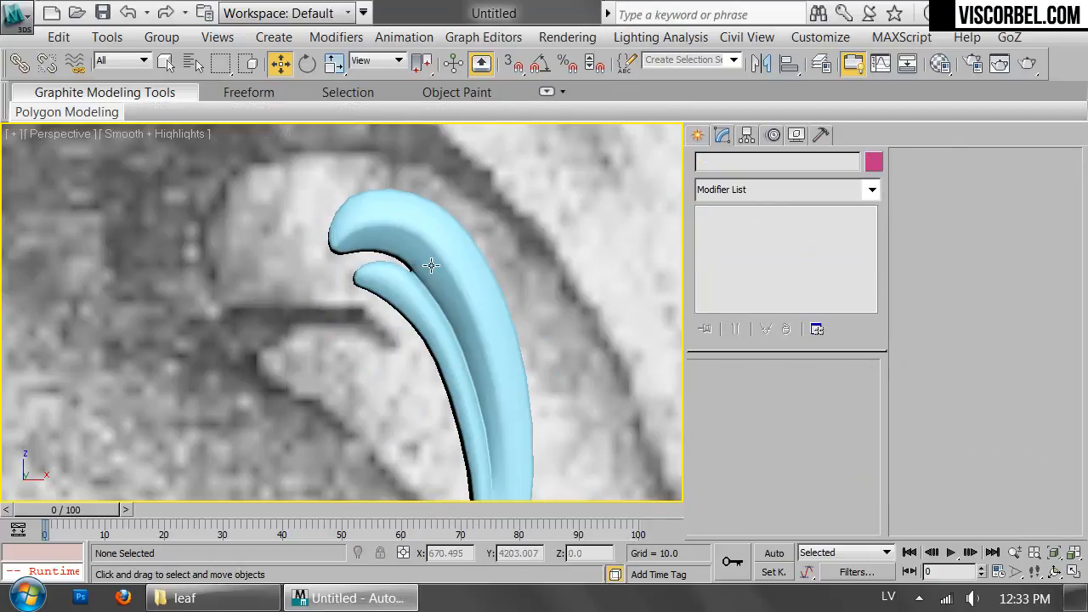
left_click(442, 240)
middle_click_drag(441, 239, 505, 250)
left_click(752, 242)
key("F4")
middle_click_drag(558, 313, 448, 320)
key("1")
left_click(426, 317)
left_click_drag(451, 295, 451, 286)
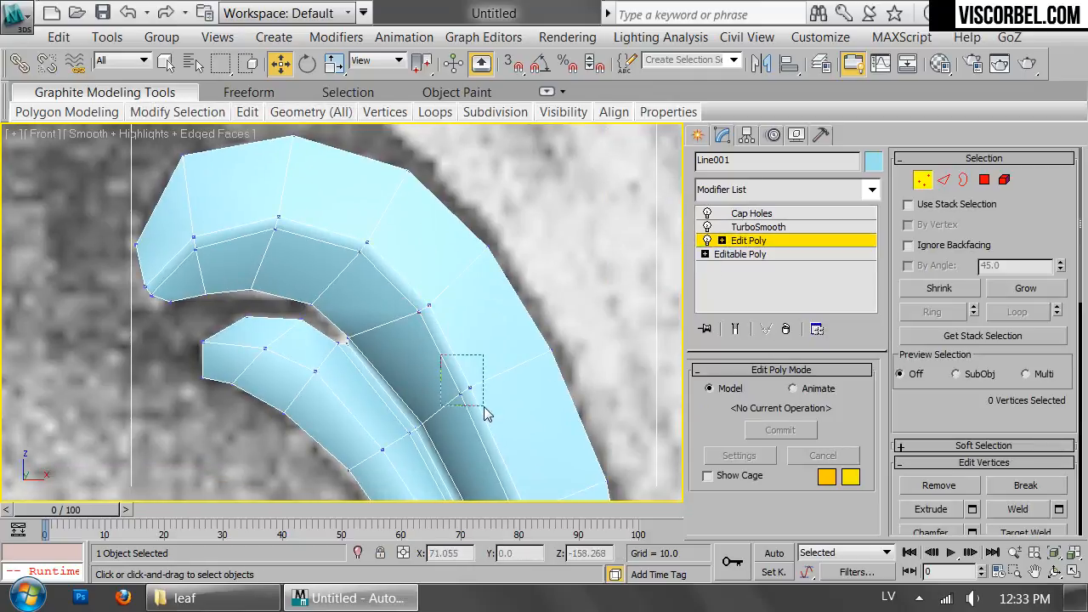
left_click_drag(487, 362, 494, 363)
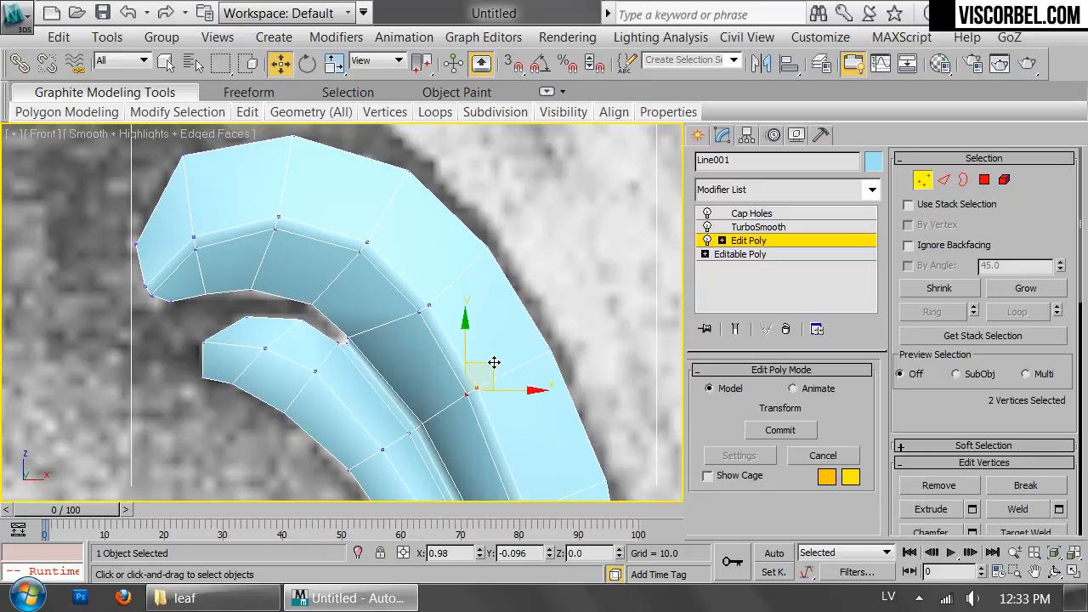
key("1")
left_click(550, 265)
Step: Examine the sharpened ridge on the smoothed lobe without edged faces in the perspective view
scroll(551, 266, "down", 4)
mouse_move(551, 265)
middle_mouse_down()
mouse_move(549, 255)
mouse_move(565, 276)
middle_mouse_up()
scroll(565, 276, "up", 2)
left_click(442, 267)
key("p")
key("z")
key("F4")
middle_click_drag(365, 208, 382, 342)
scroll(382, 342, "up", 4)
Step: Select the edges crossing the slope between the large lobe's ridge and crease, and add a loop with Flow Connect
left_click(734, 244)
key("F4")
scroll(315, 287, "up", 3)
key("2")
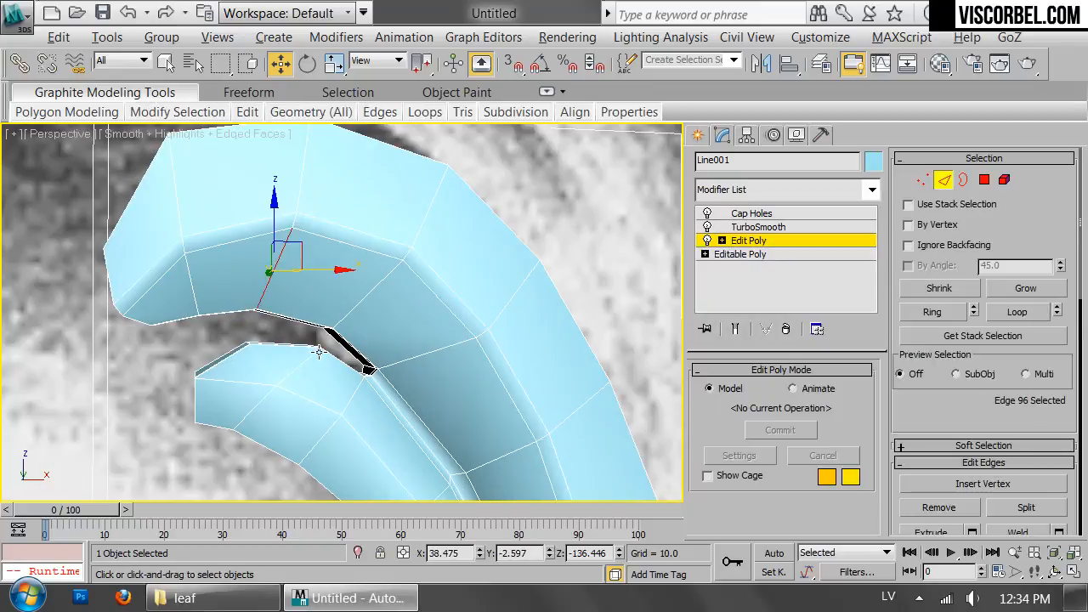
middle_click_drag(293, 342, 384, 353, "alt")
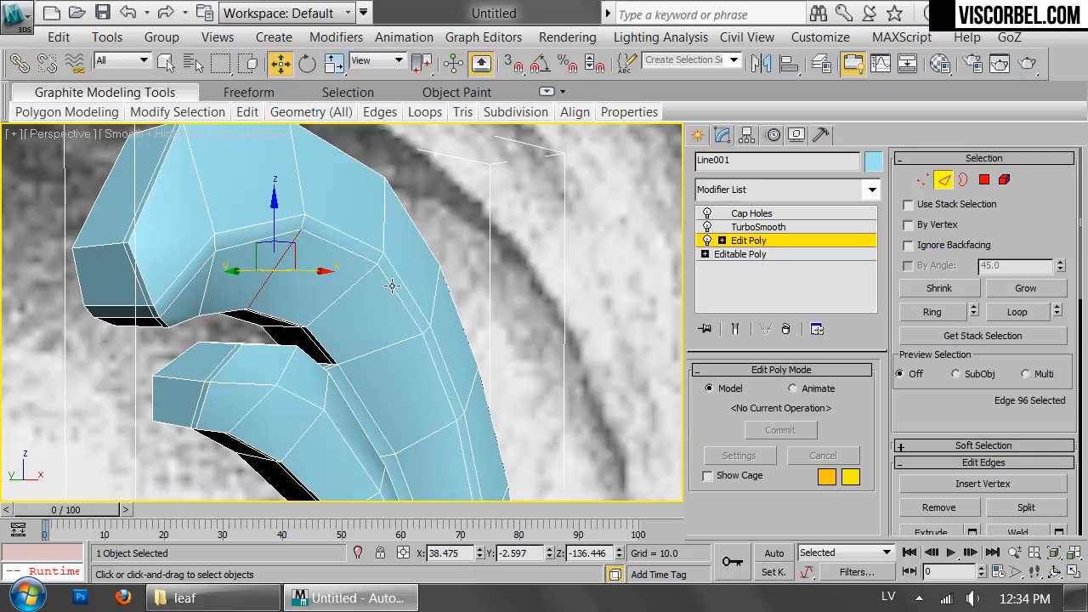
left_click(1018, 313)
left_click(958, 318)
scroll(485, 376, "down", 3)
middle_click_drag(483, 315, 471, 177)
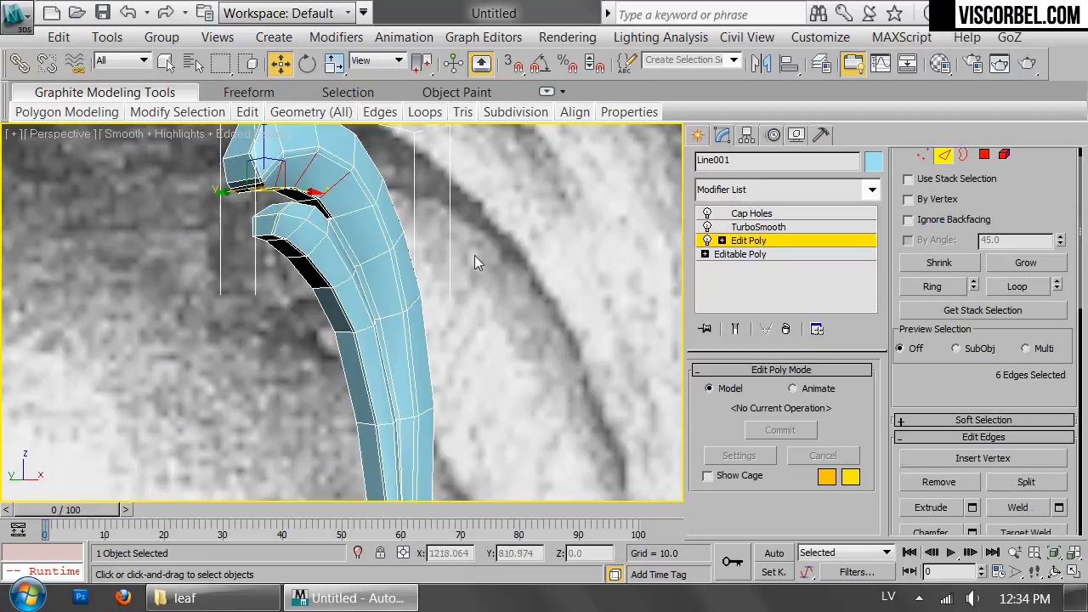
middle_click_drag(471, 347, 432, 352, "alt")
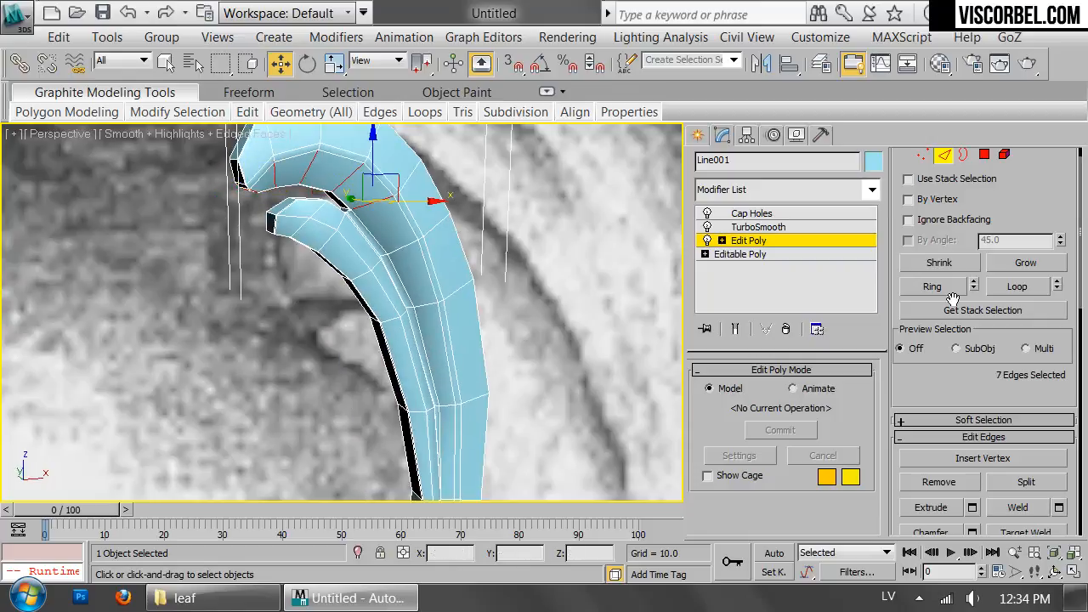
middle_click_drag(556, 334, 401, 444, "alt")
middle_click_drag(430, 201, 466, 461)
middle_click_drag(404, 284, 451, 296, "alt")
scroll(451, 297, "up", 3)
mouse_move(418, 116)
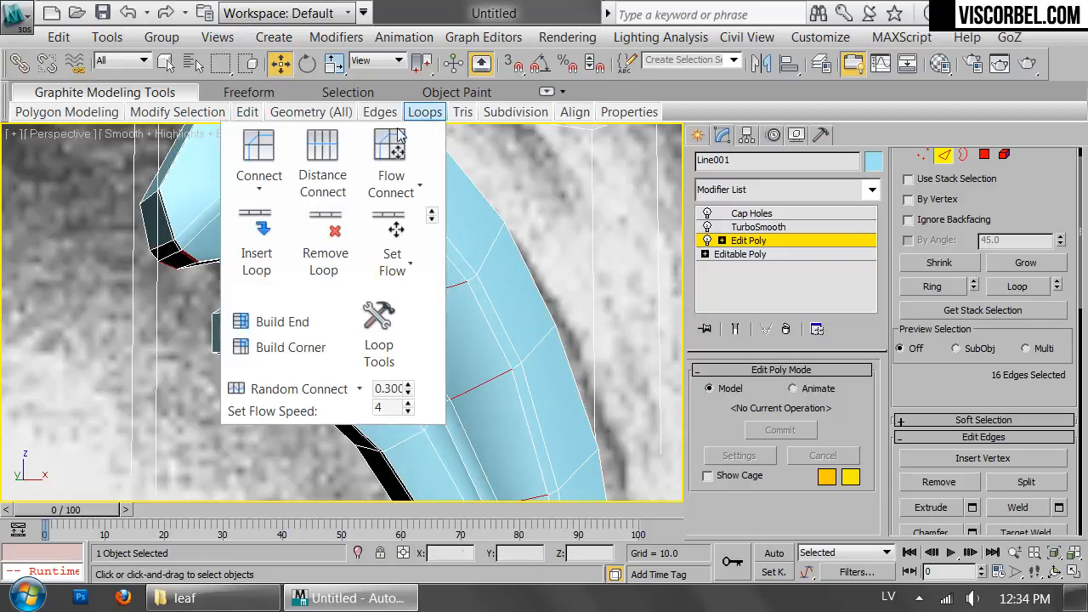
left_click(392, 167)
middle_click_drag(575, 212, 658, 217)
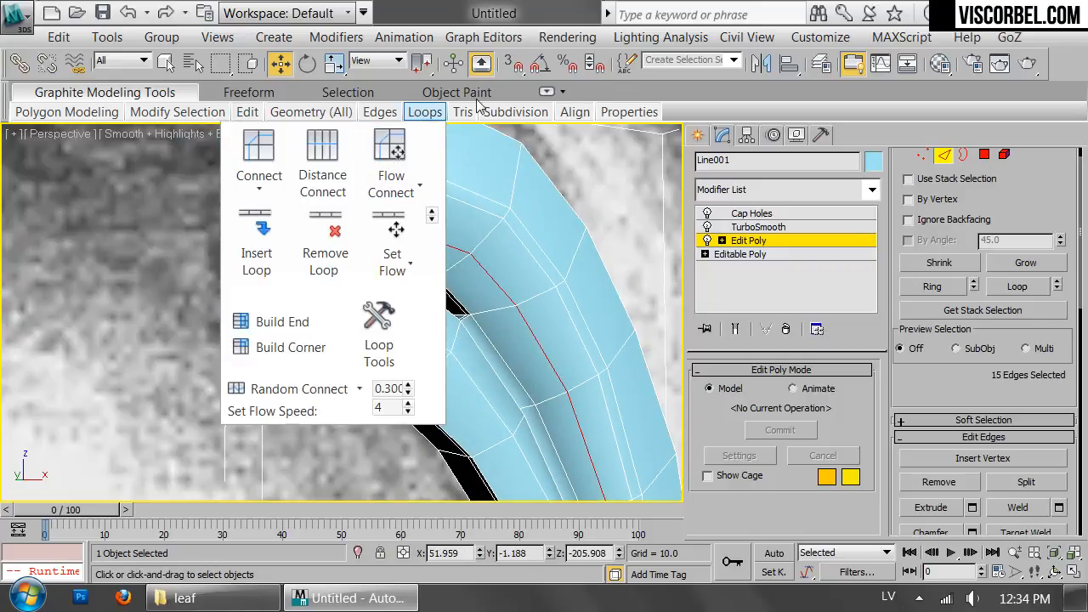
Step: Push the new edge loop backward to deepen the groove along the large lobe's inner slope
middle_click_drag(498, 321, 425, 304, "alt")
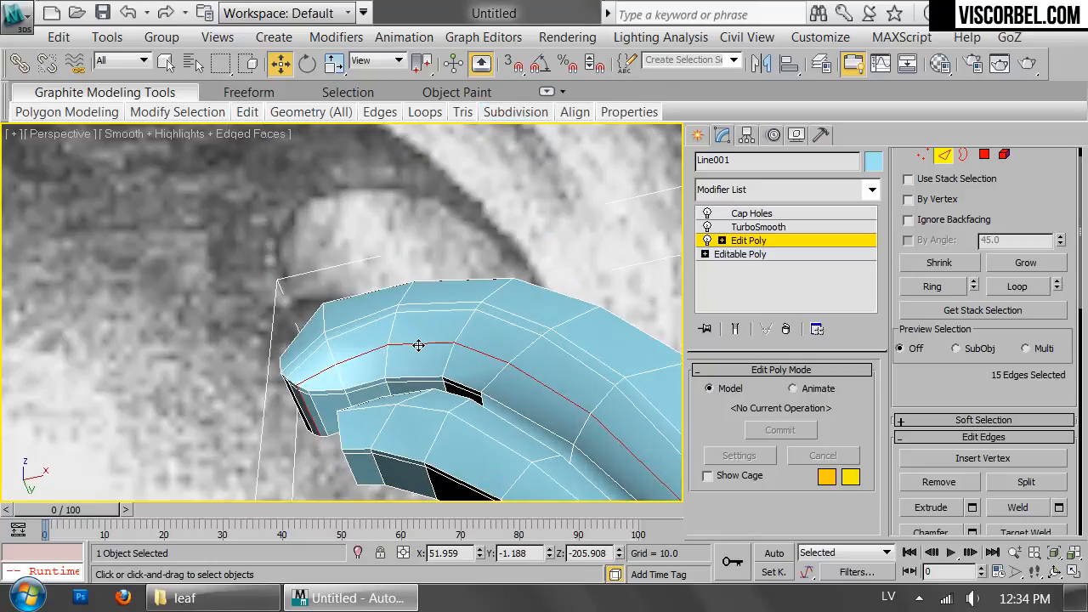
left_click(546, 405, "ctrl")
left_click(606, 430, "ctrl")
middle_click_drag(606, 431, 501, 425, "alt")
left_click_drag(570, 394, 592, 394)
middle_click_drag(391, 382, 655, 429, "alt")
middle_click_drag(483, 227, 313, 301, "alt")
middle_click_drag(385, 280, 417, 303)
scroll(417, 304, "up", 2)
Step: Reposition the vertex at the groove's end near the large lobe's tip, and view the smoothed lobe without edged faces
key("1")
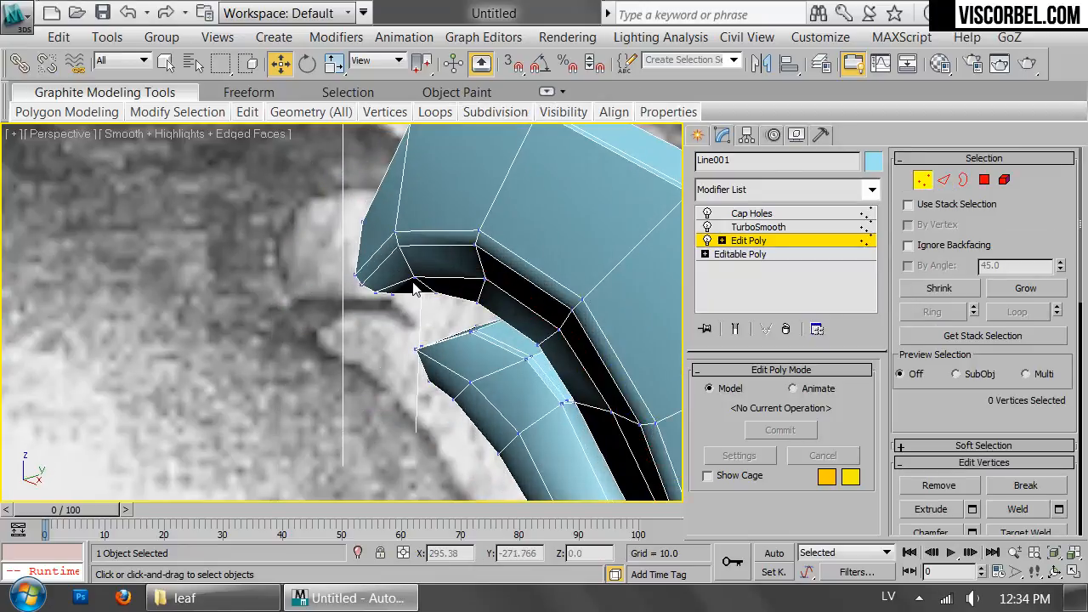
left_click(414, 277)
key("z")
scroll(395, 296, "down", 4)
middle_click_drag(410, 340, 360, 327, "alt")
left_click_drag(294, 322, 250, 320)
scroll(410, 348, "down", 5)
middle_click_drag(519, 364, 391, 379)
key("1")
left_click(229, 377)
key("F4")
scroll(476, 366, "down", 3)
middle_click_drag(450, 346, 459, 297)
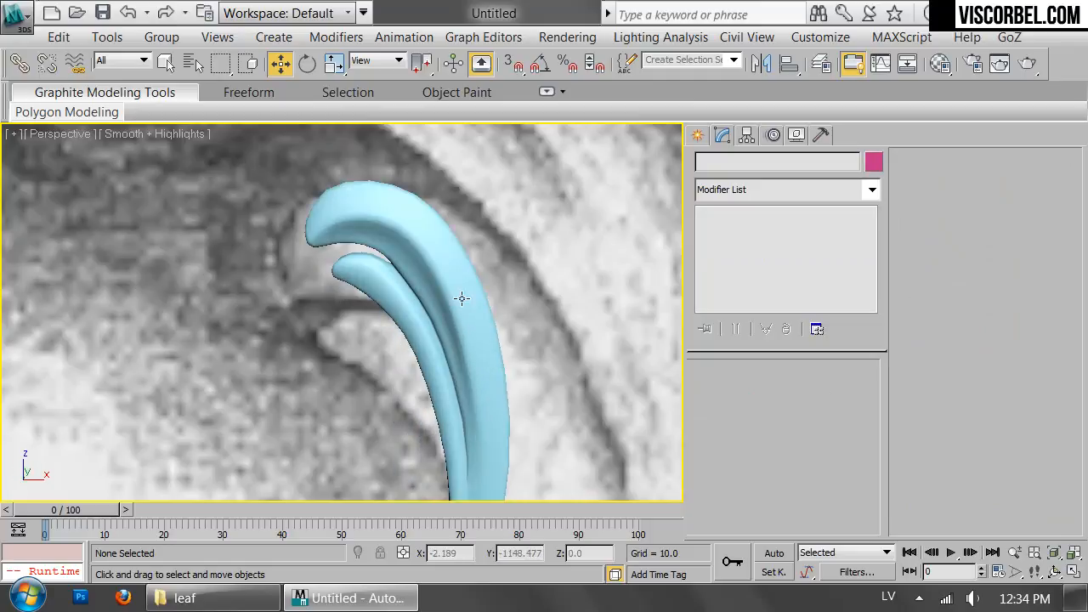
Step: In the front view, move the vertices along the large lobe's outer edge outward to follow the reference drawing's outline
left_click(459, 296)
key("f")
scroll(510, 263, "down", 2)
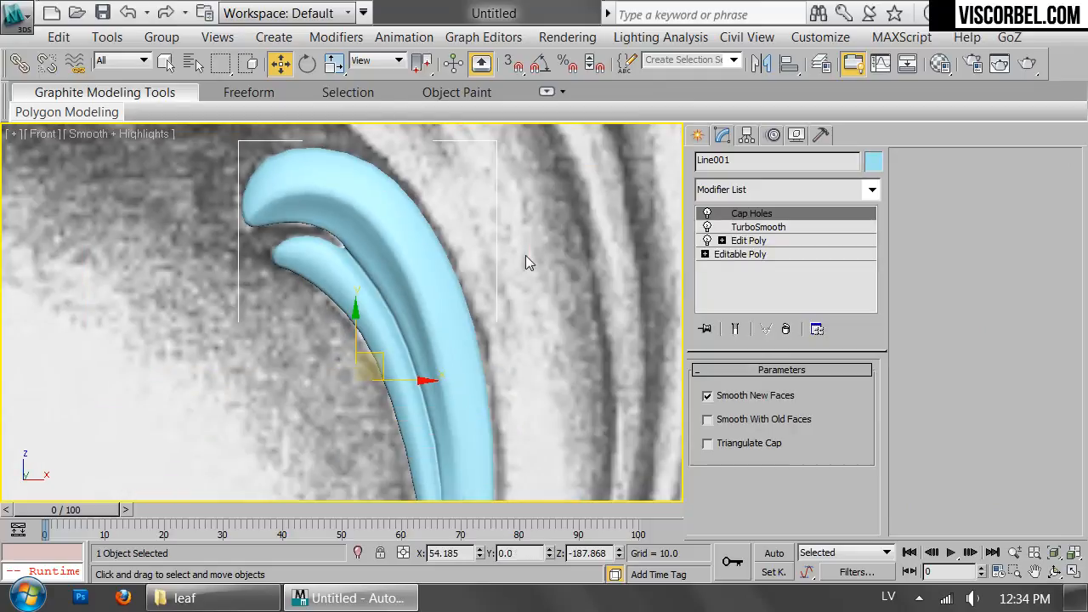
left_click(736, 241)
key("1")
left_click_drag(442, 221, 443, 223)
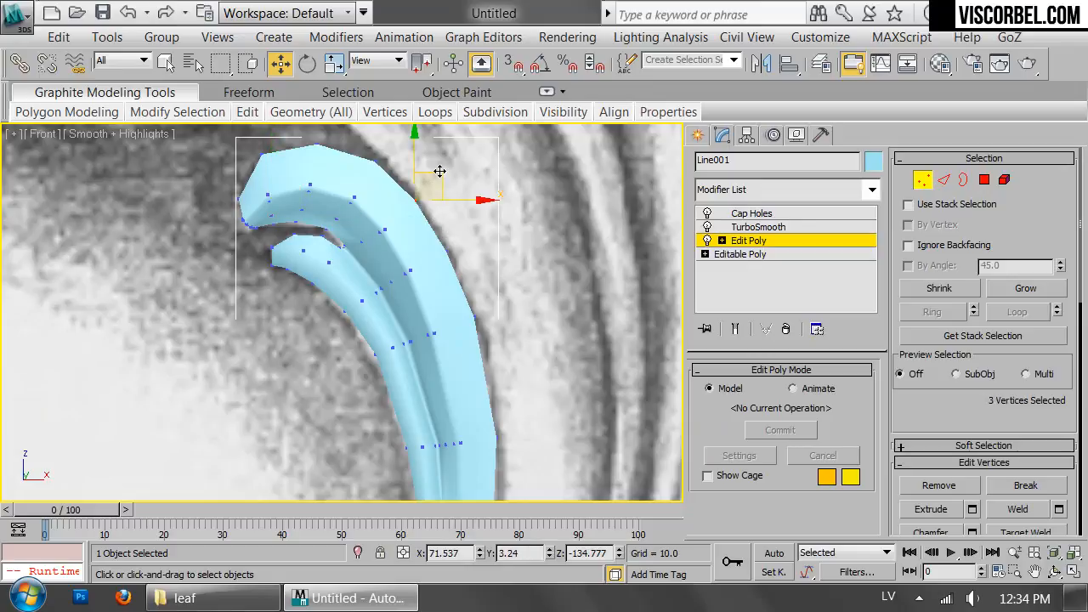
left_click_drag(448, 172, 457, 172)
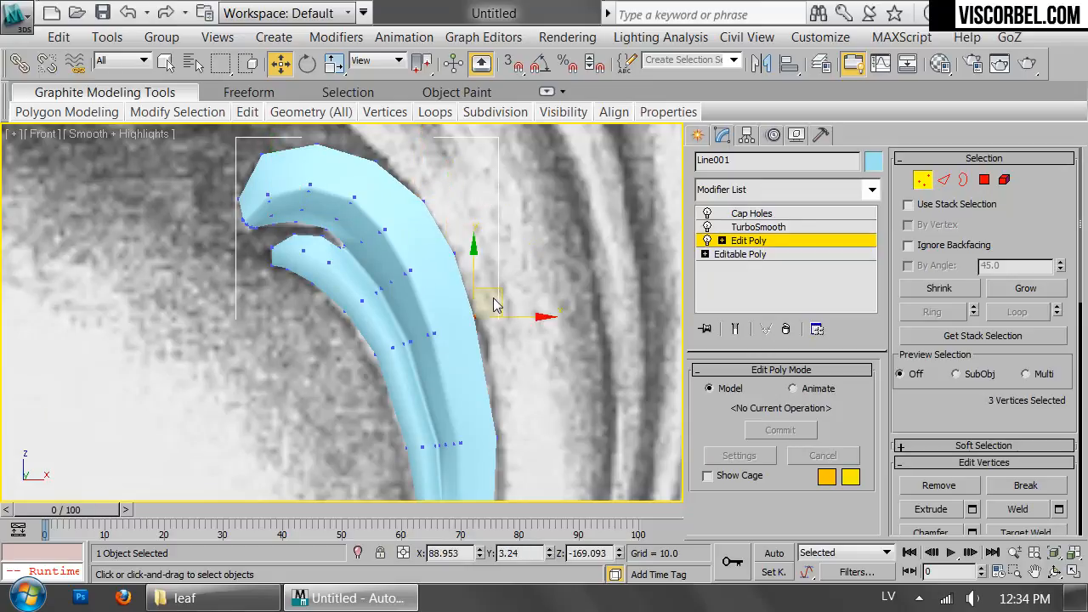
key("1")
left_click(579, 250)
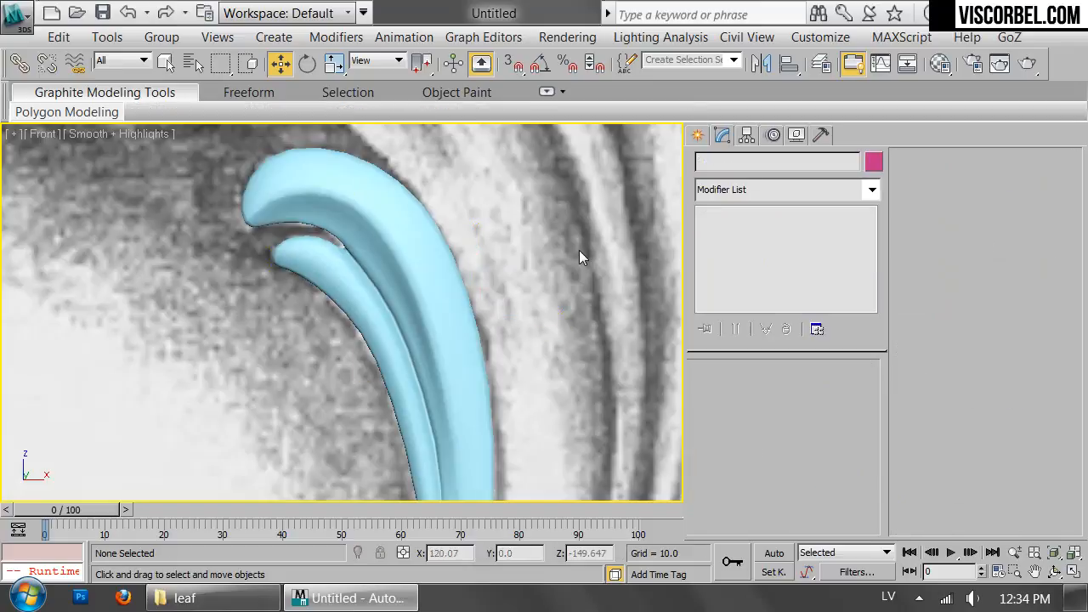
scroll(525, 273, "down", 6)
middle_click_drag(525, 273, 527, 259)
scroll(523, 274, "up", 5)
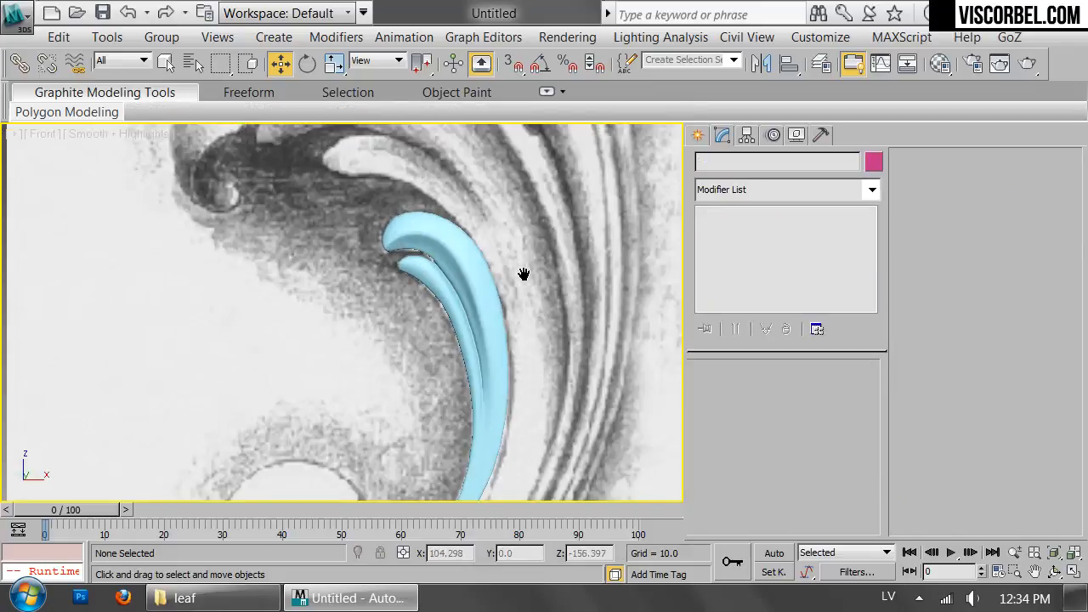
Step: In the perspective view with edged faces, select the front edge at the small lobe's tip and move it backward along Y
left_click(539, 340)
middle_click_drag(472, 331, 433, 289)
scroll(433, 289, "up", 2)
key("p")
key("z")
middle_click_drag(364, 272, 379, 287)
scroll(380, 287, "up", 4)
key("F4")
left_click(746, 242)
middle_click_drag(535, 283, 338, 349)
key("2")
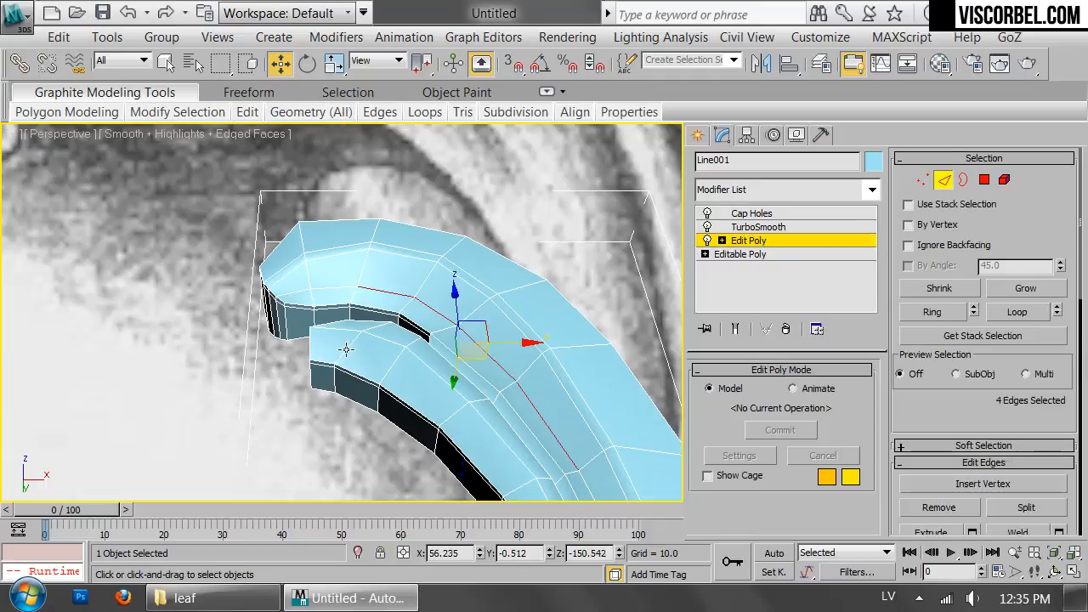
middle_click_drag(406, 325, 367, 280, "alt")
key("1")
key("2")
left_click(319, 301)
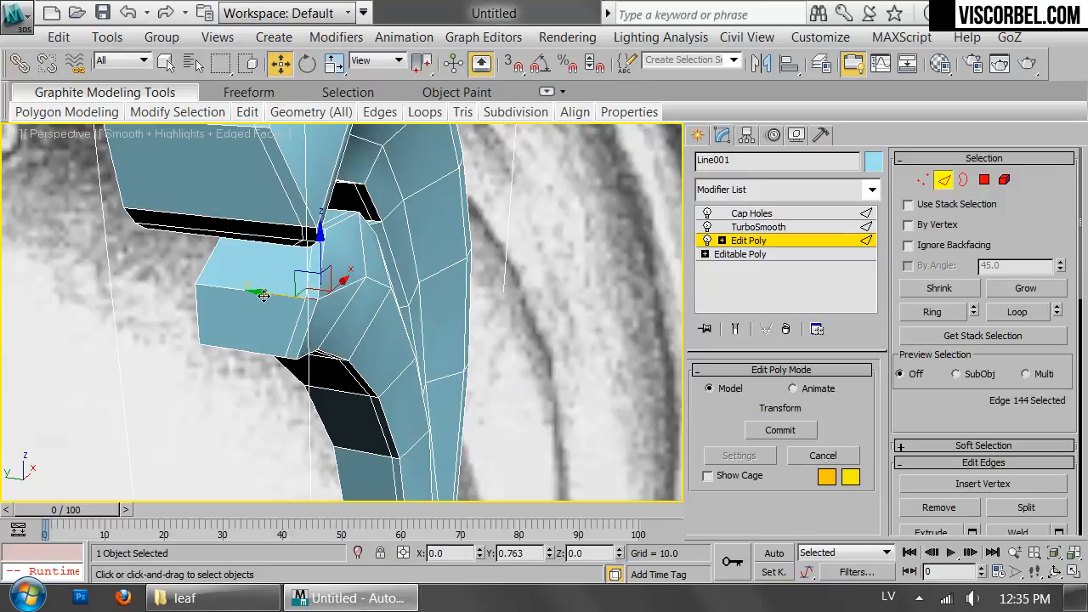
left_click_drag(264, 294, 231, 299)
Step: Select the narrow polygon beside the small lobe's tip and shift it slightly along the Y axis
middle_click_drag(358, 367, 280, 279, "alt")
key("4")
left_click(293, 305)
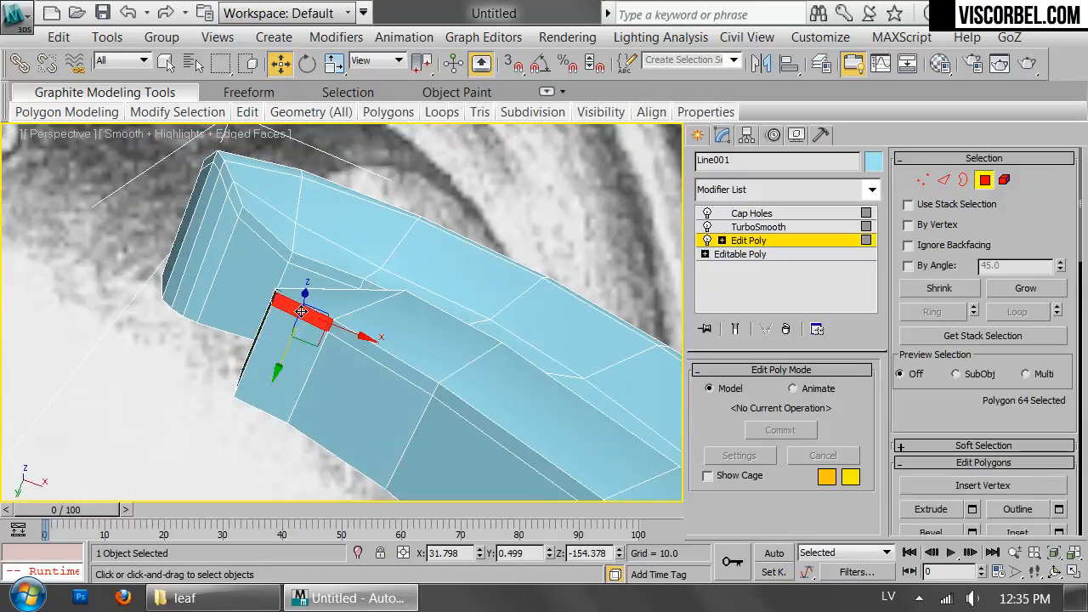
left_click_drag(281, 362, 283, 334)
Step: Push two vertices on the small lobe's front surface near its tip backward along Y, and view the smoothed result without edged faces
middle_click_drag(448, 292, 367, 469, "alt")
key("1")
middle_click_drag(405, 259, 497, 187, "alt")
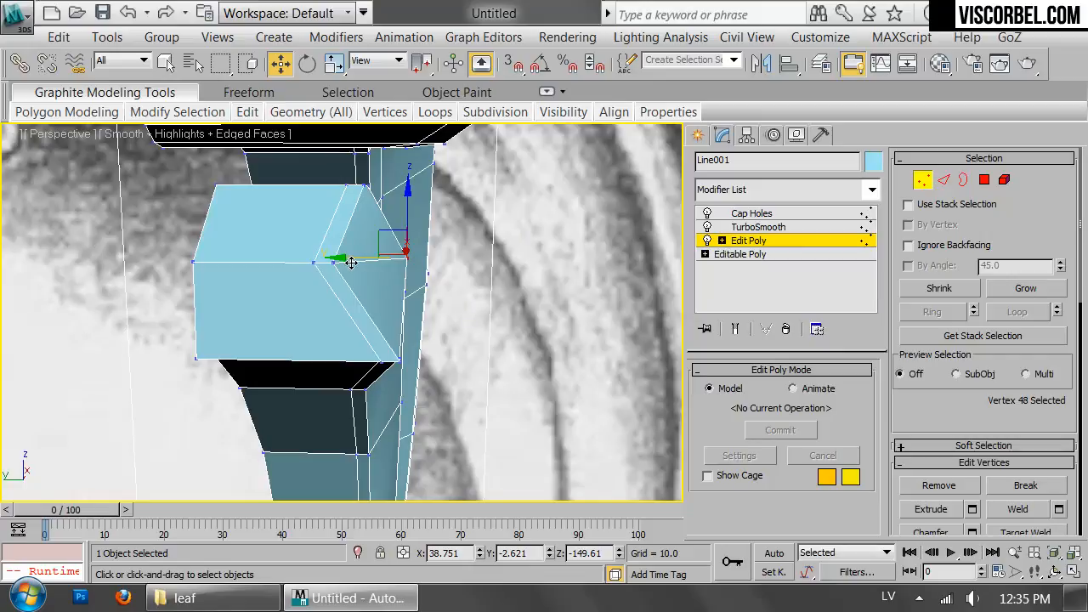
left_click_drag(351, 262, 310, 264)
middle_click_drag(301, 265, 225, 310, "alt")
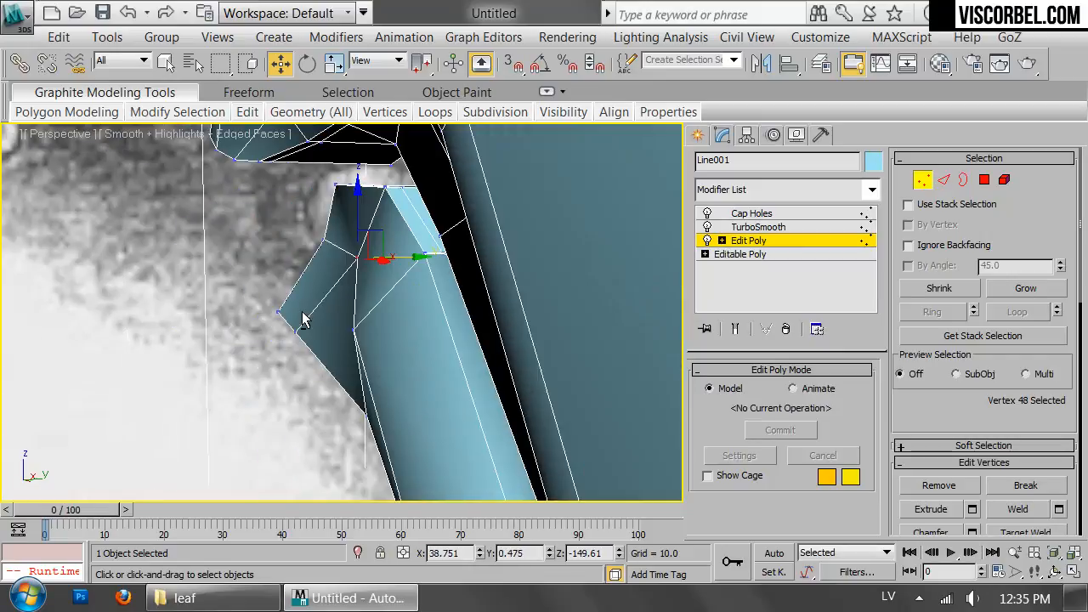
left_click_drag(348, 330, 387, 336)
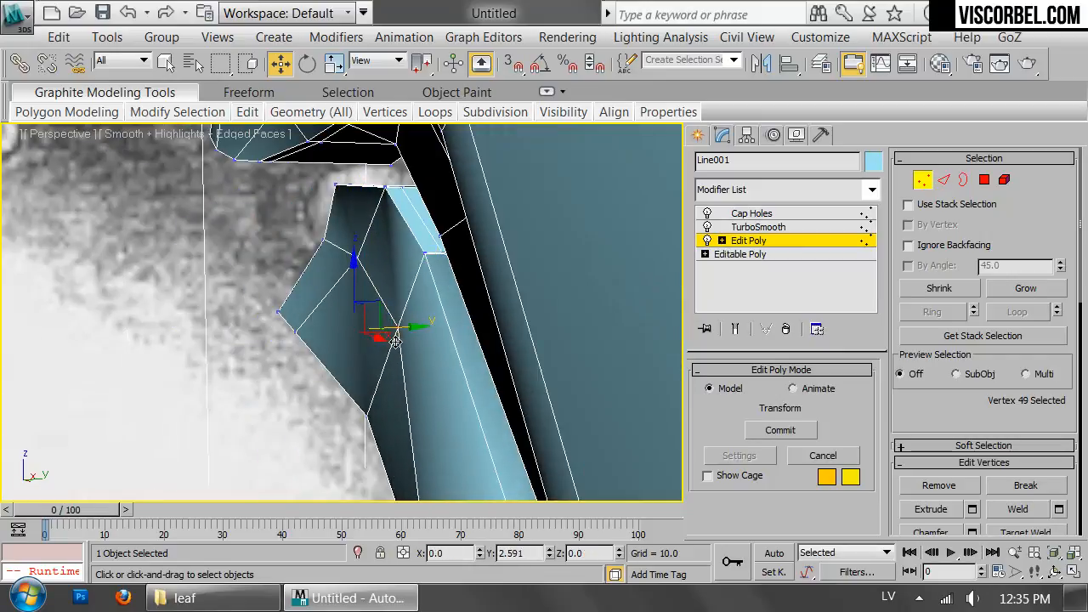
key("shift+z")
key("shift+z")
key("shift+z")
key("shift+z")
key("1")
left_click(267, 390)
scroll(391, 332, "down", 3)
key("F4")
scroll(383, 335, "down", 3)
middle_click_drag(384, 335, 432, 267, "alt")
scroll(424, 266, "up", 5)
Step: Adjust the depth of the vertices farther down the small lobe's front surface along Y to continue its slope
left_click(439, 260)
left_click(765, 241)
key("F4")
middle_click_drag(408, 255, 408, 326)
scroll(408, 325, "up", 3)
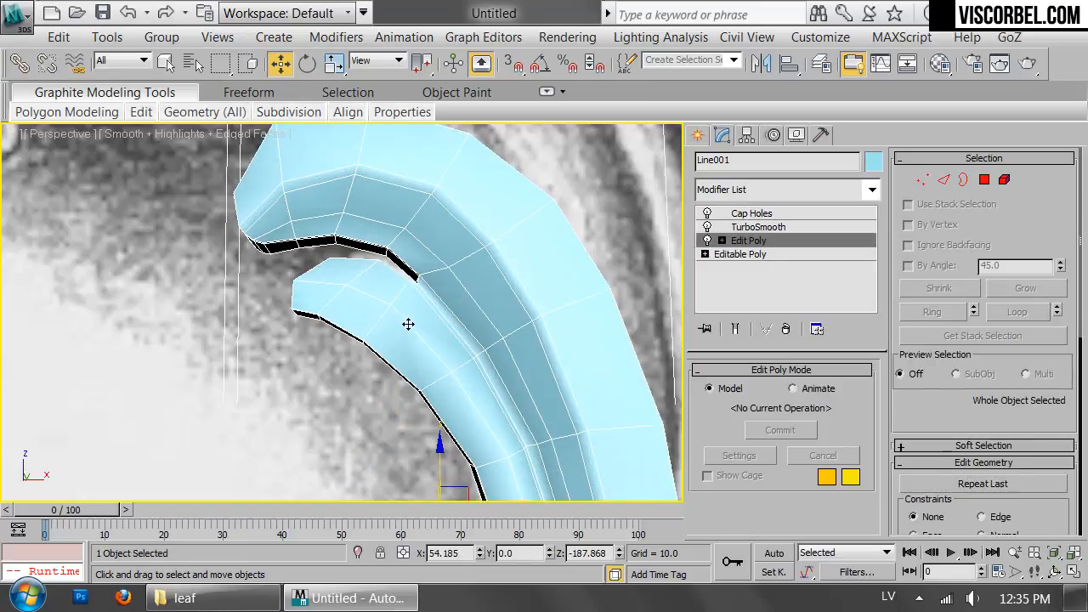
key("1")
middle_click_drag(450, 383, 462, 249, "alt")
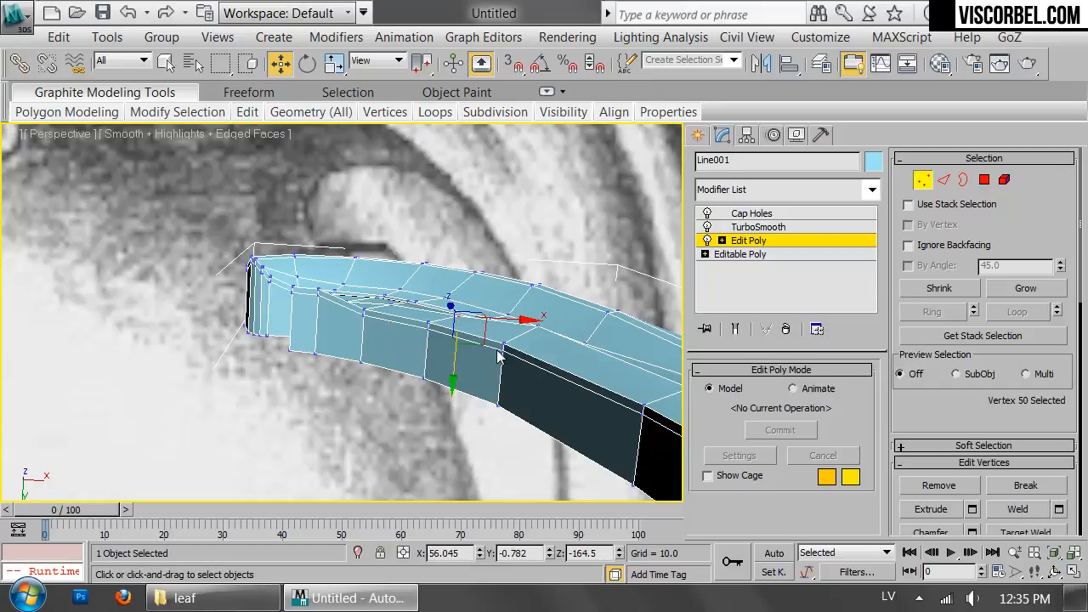
left_click_drag(539, 326, 538, 334)
middle_click_drag(571, 334, 390, 280, "alt")
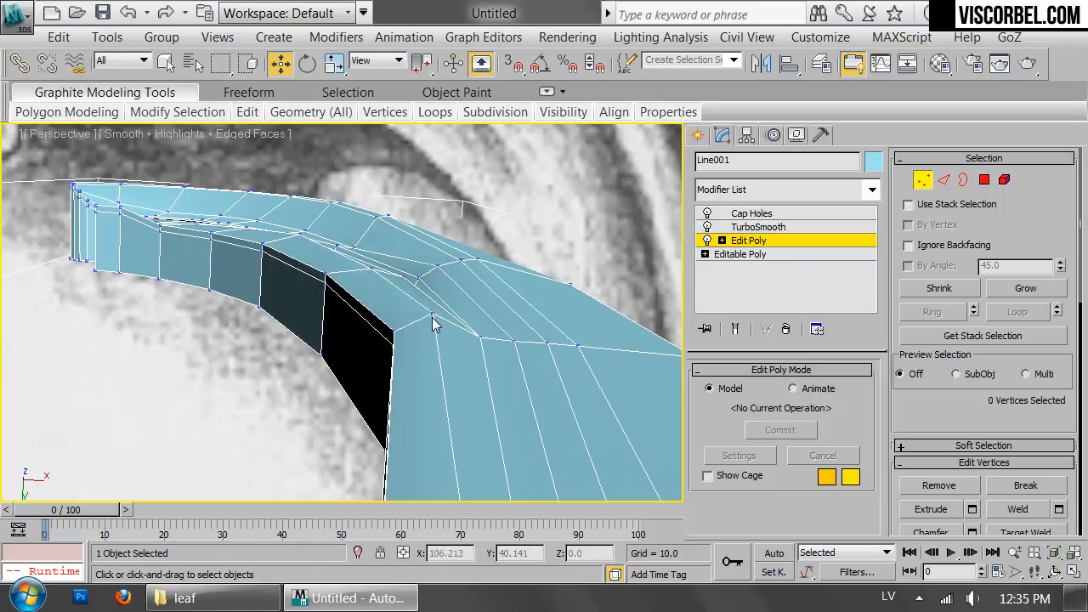
key("1")
left_click(503, 180)
Step: Examine the smoothed lobe without edged faces in the perspective and front views, comparing its shape with the reference drawing
mouse_move(311, 212)
middle_mouse_down("alt")
mouse_move(309, 332)
mouse_move(372, 268)
mouse_move(428, 264)
mouse_move(419, 303)
mouse_move(390, 279)
mouse_move(564, 224)
mouse_move(489, 212)
mouse_move(485, 185)
mouse_move(482, 204)
mouse_move(510, 207)
middle_mouse_up("alt")
key("F4")
scroll(372, 268, "down", 2)
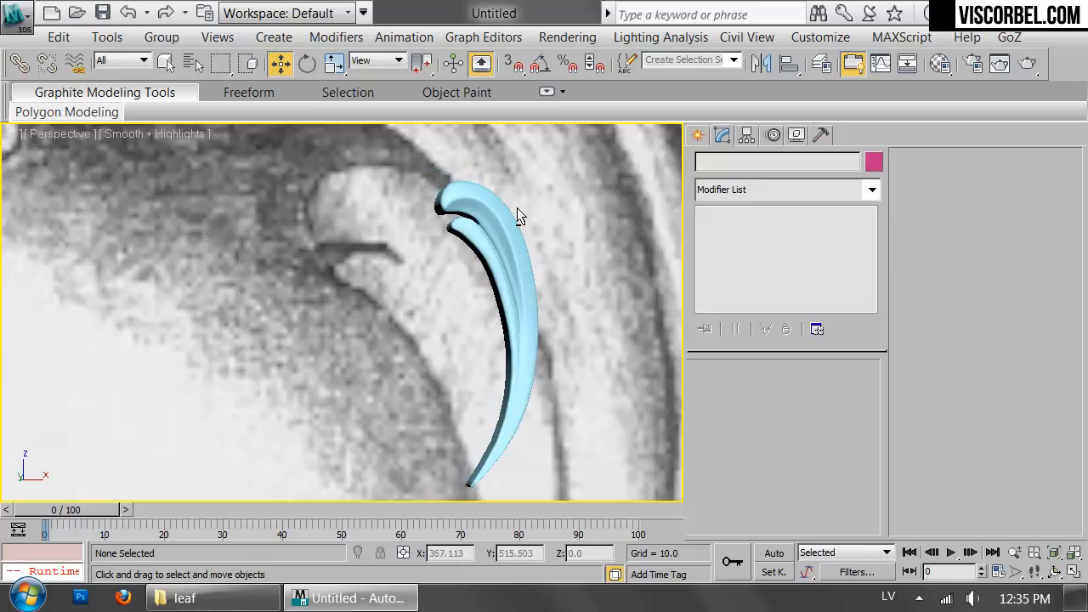
key("f")
scroll(476, 263, "down", 6)
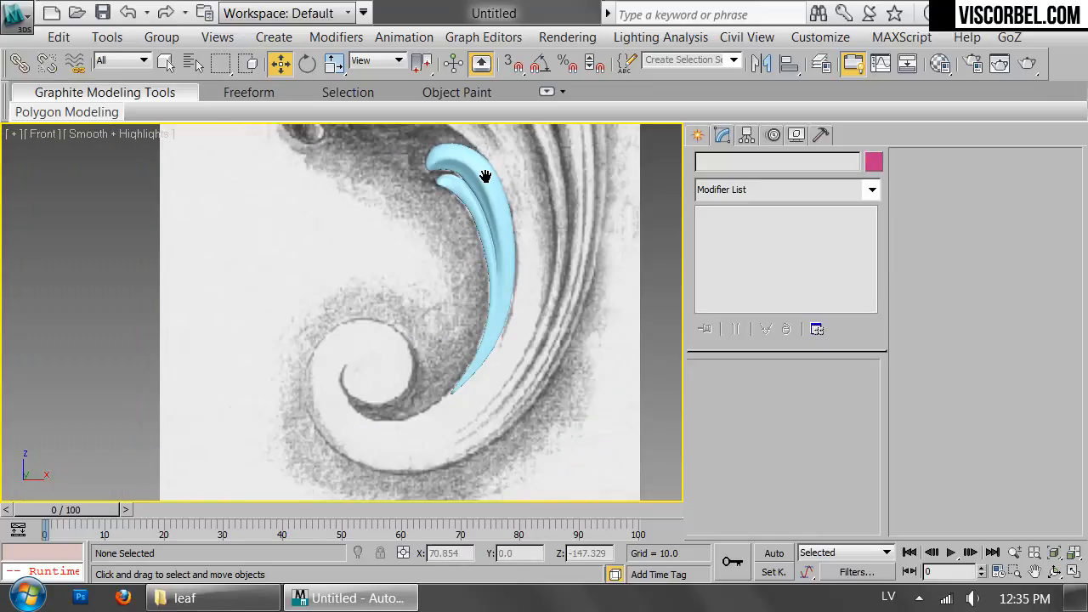
scroll(439, 279, "up", 5)
left_click(438, 276)
key("z")
left_click(752, 254)
left_click(710, 360)
left_click(513, 255)
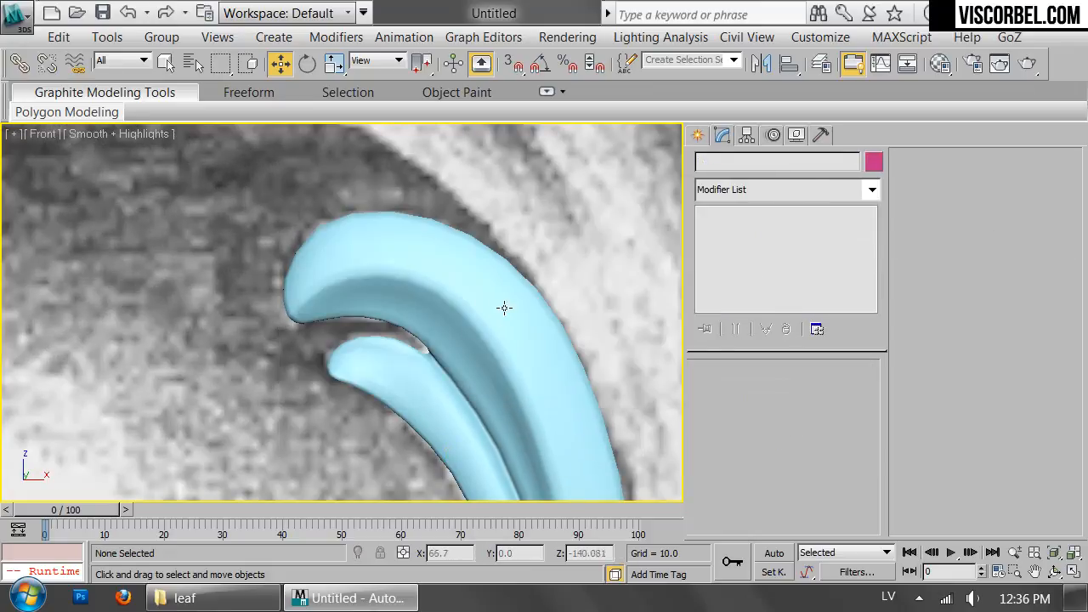